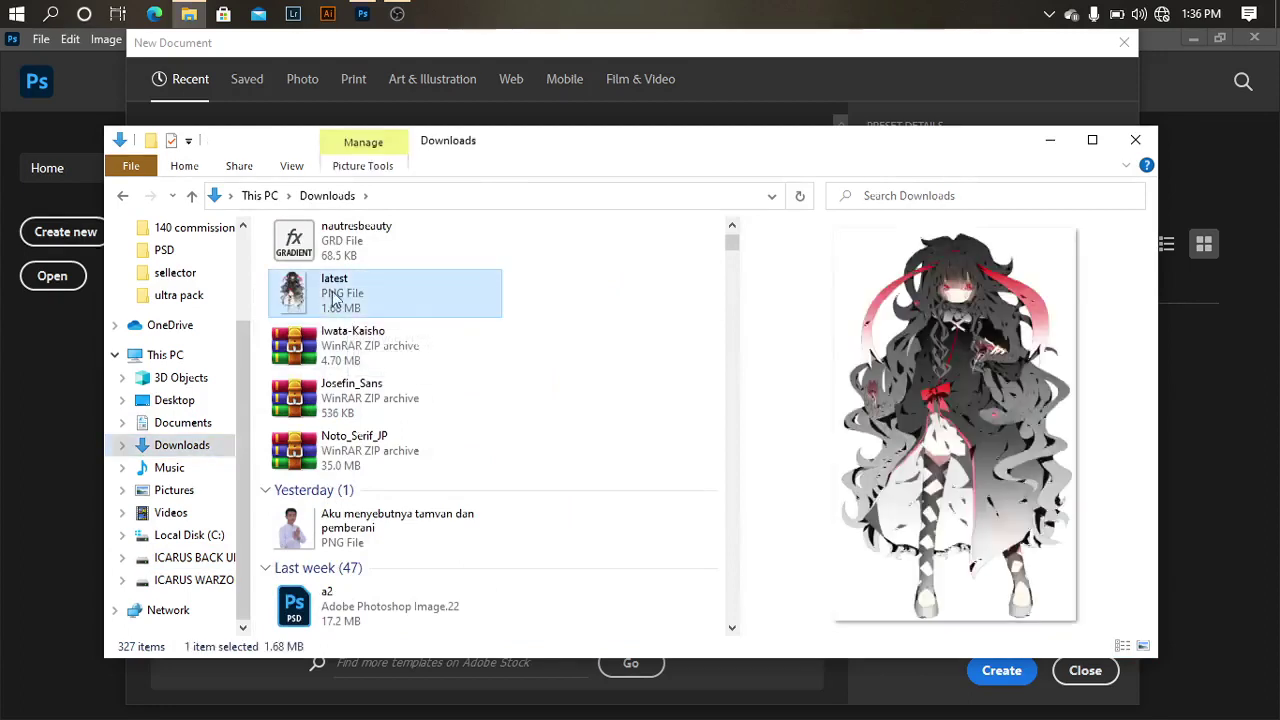
- Browse the Downloads folder and preview the fractal wallpaper images as candidate stock
scroll(475, 315, down, 3)
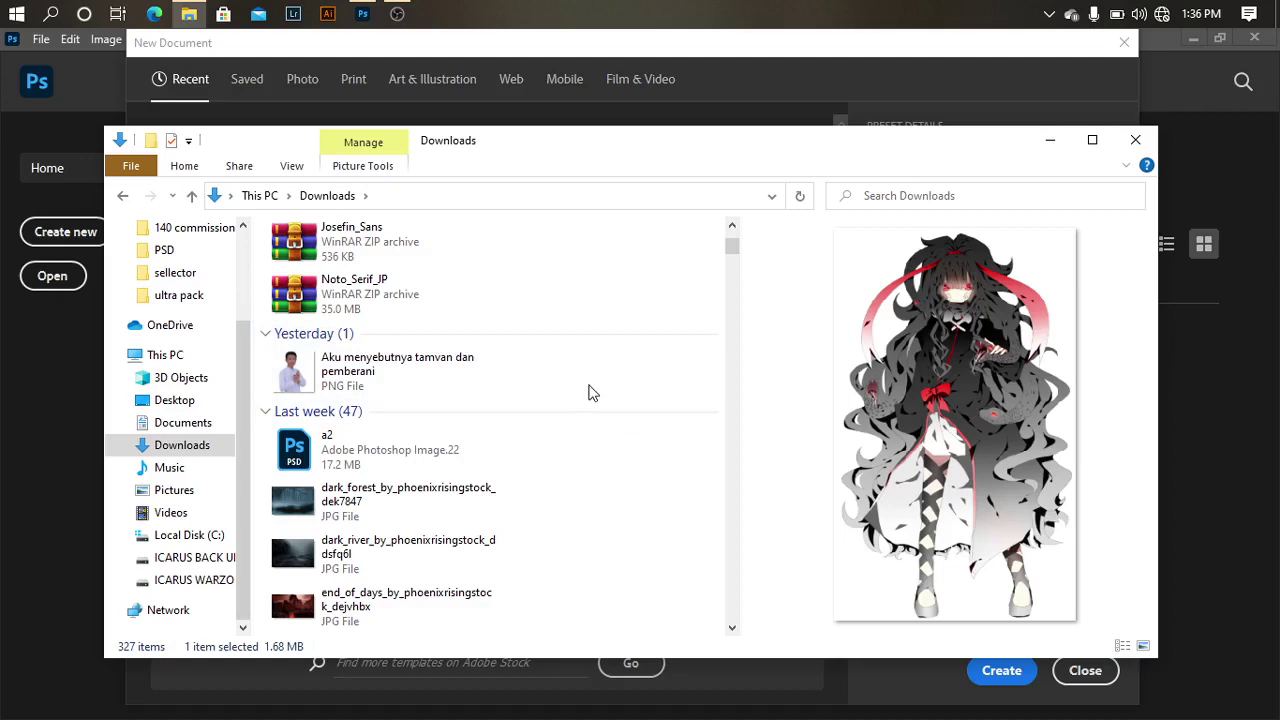
scroll(571, 383, down, 3)
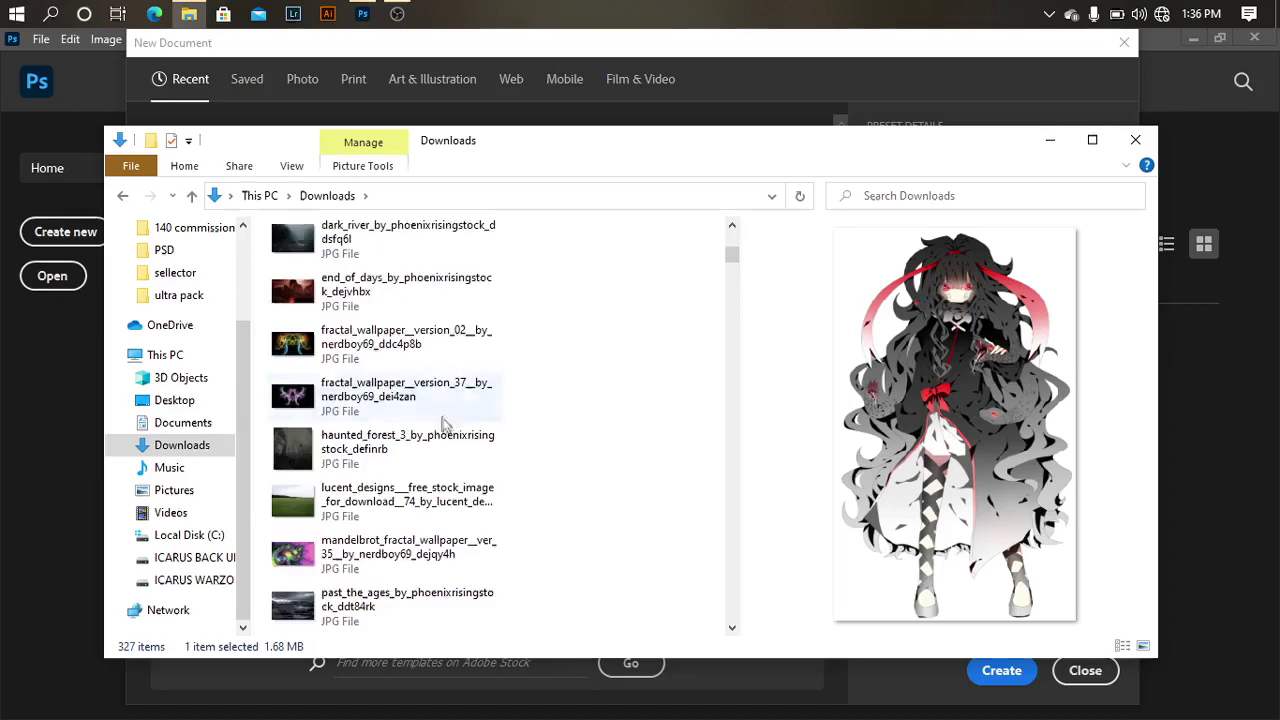
scroll(443, 423, up, 1)
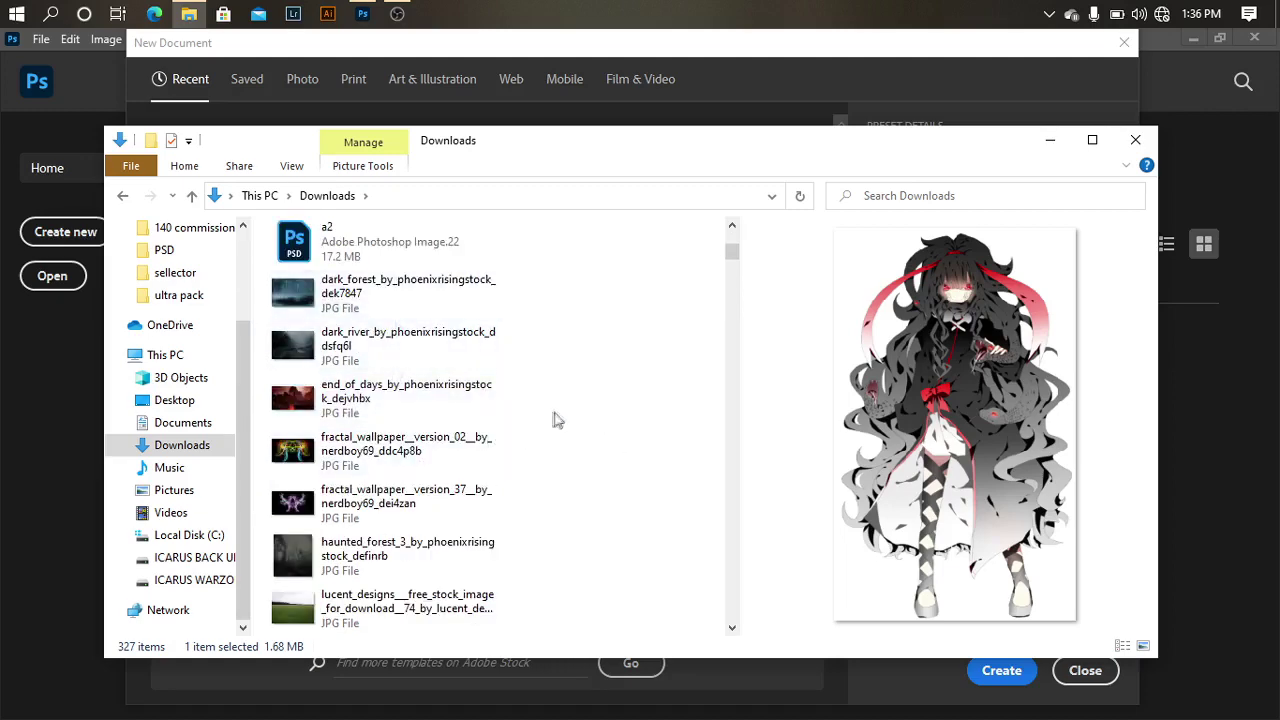
click(360, 412)
scroll(400, 430, down, 5)
click(390, 395)
click(388, 362)
scroll(430, 395, down, 1)
click(395, 455)
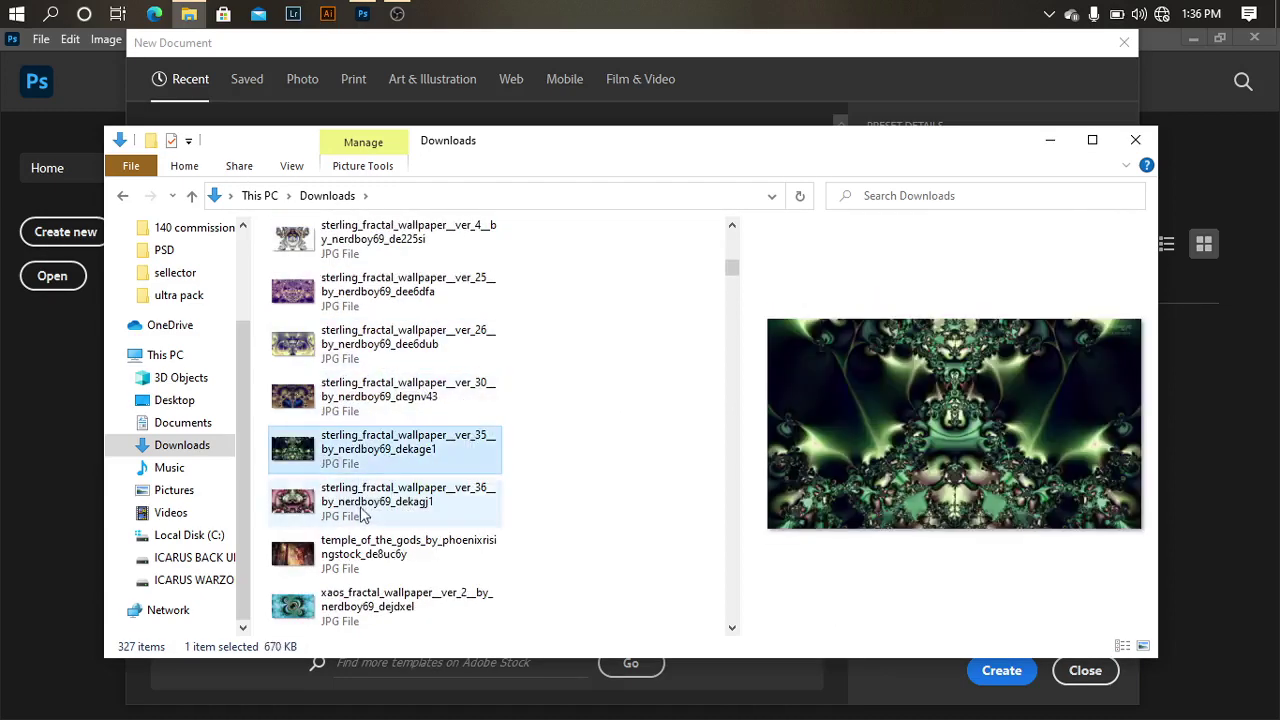
click(363, 508)
- Preview the anime character renders in the Downloads folder, including the Killua, Shinobu and Jujutsu Kaisen PNG files
scroll(430, 504, down, 3)
click(370, 400)
click(410, 495)
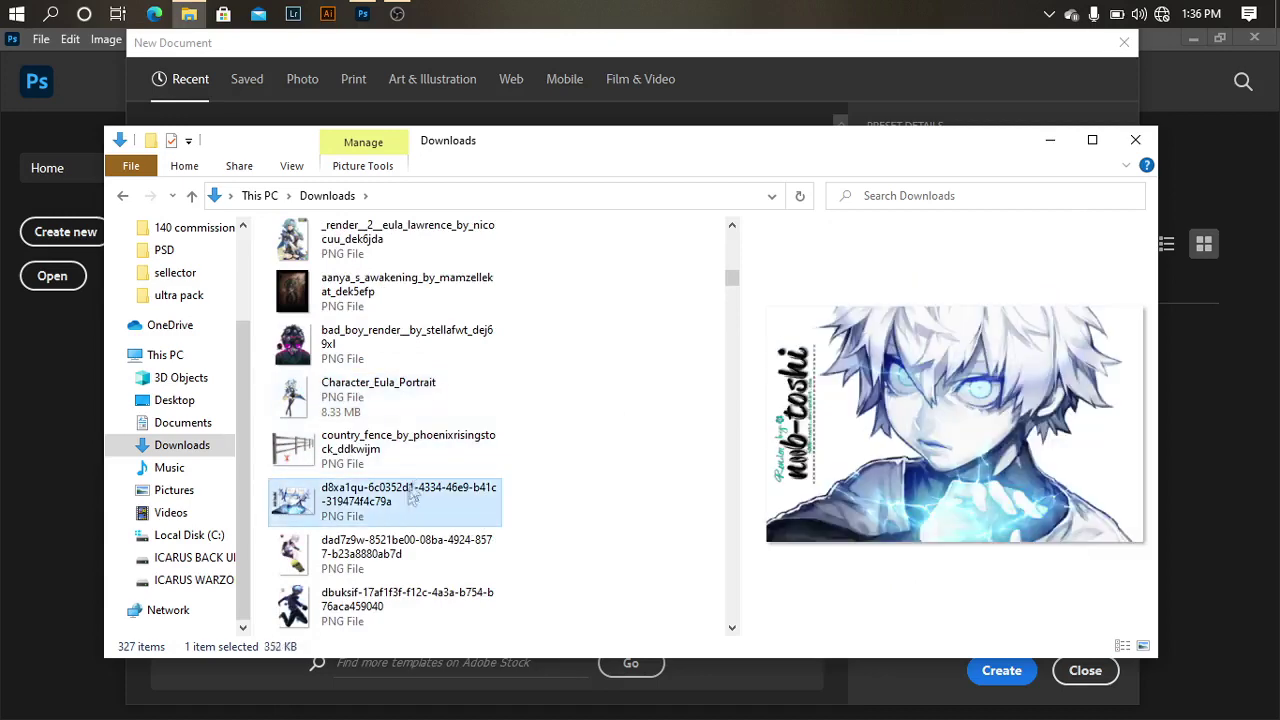
click(378, 567)
scroll(378, 567, down, 1)
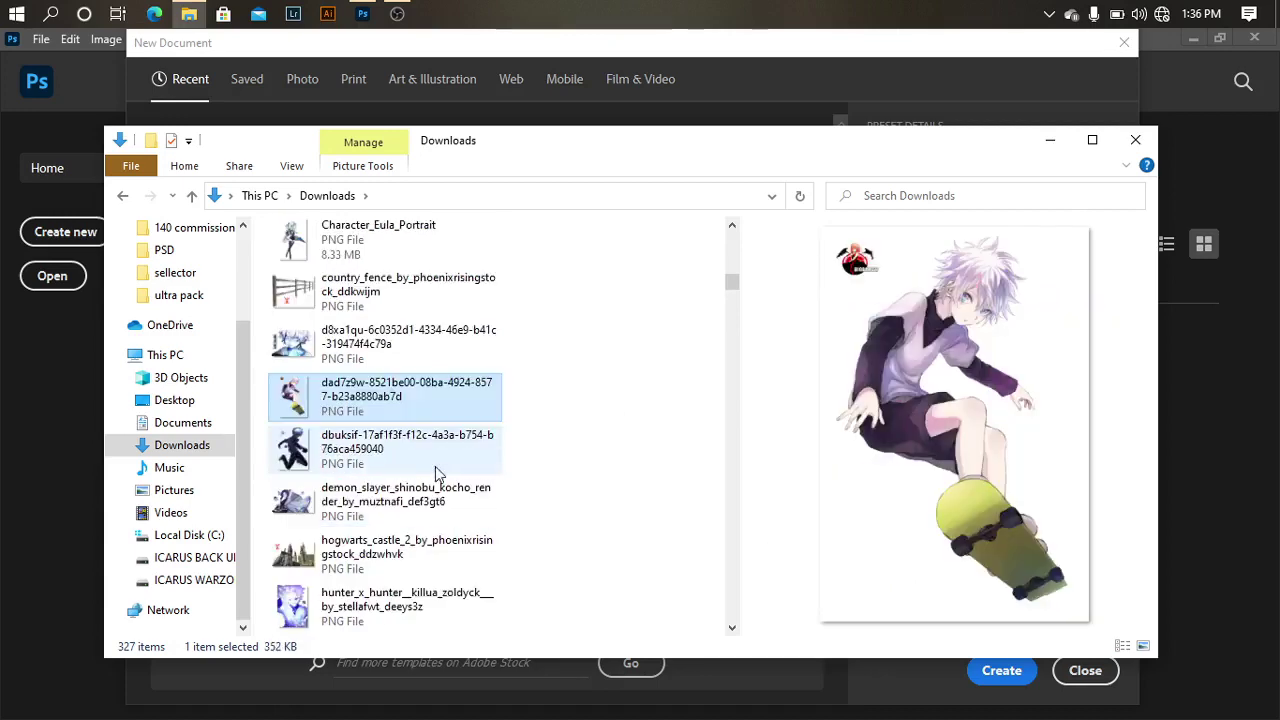
click(388, 445)
click(390, 490)
scroll(390, 490, down, 1)
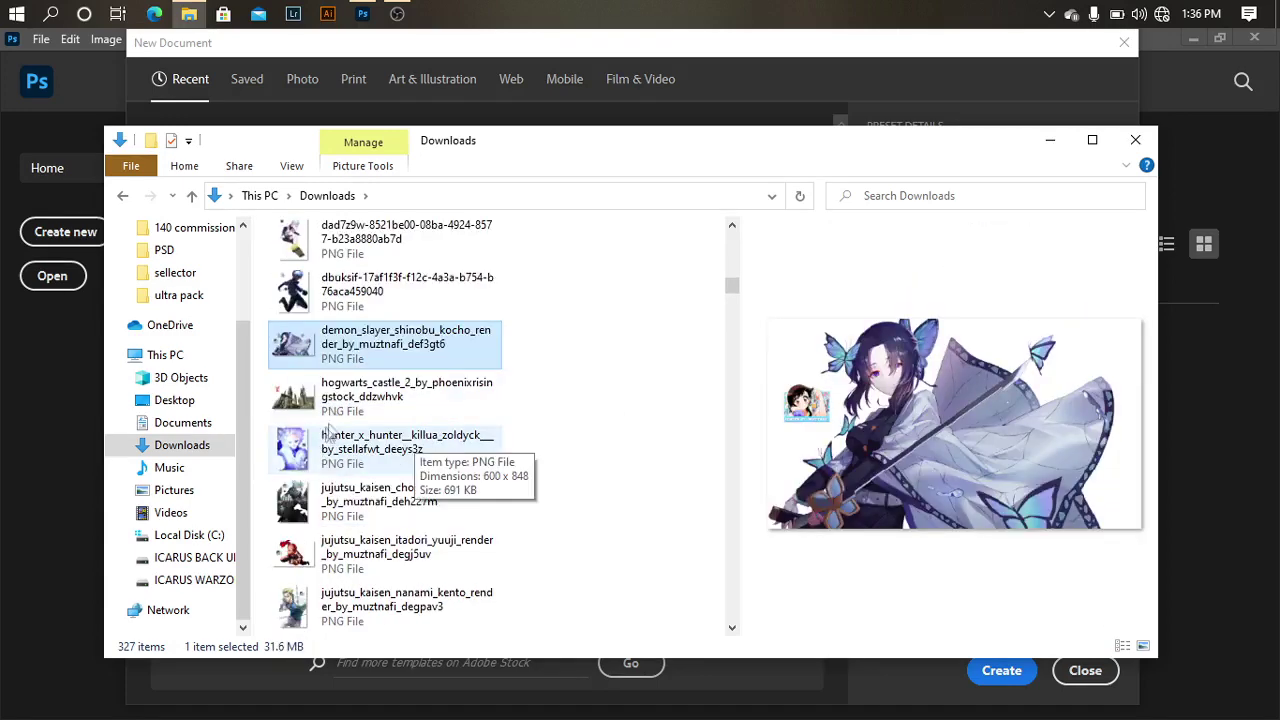
click(360, 395)
click(360, 448)
click(355, 505)
click(362, 545)
click(382, 510)
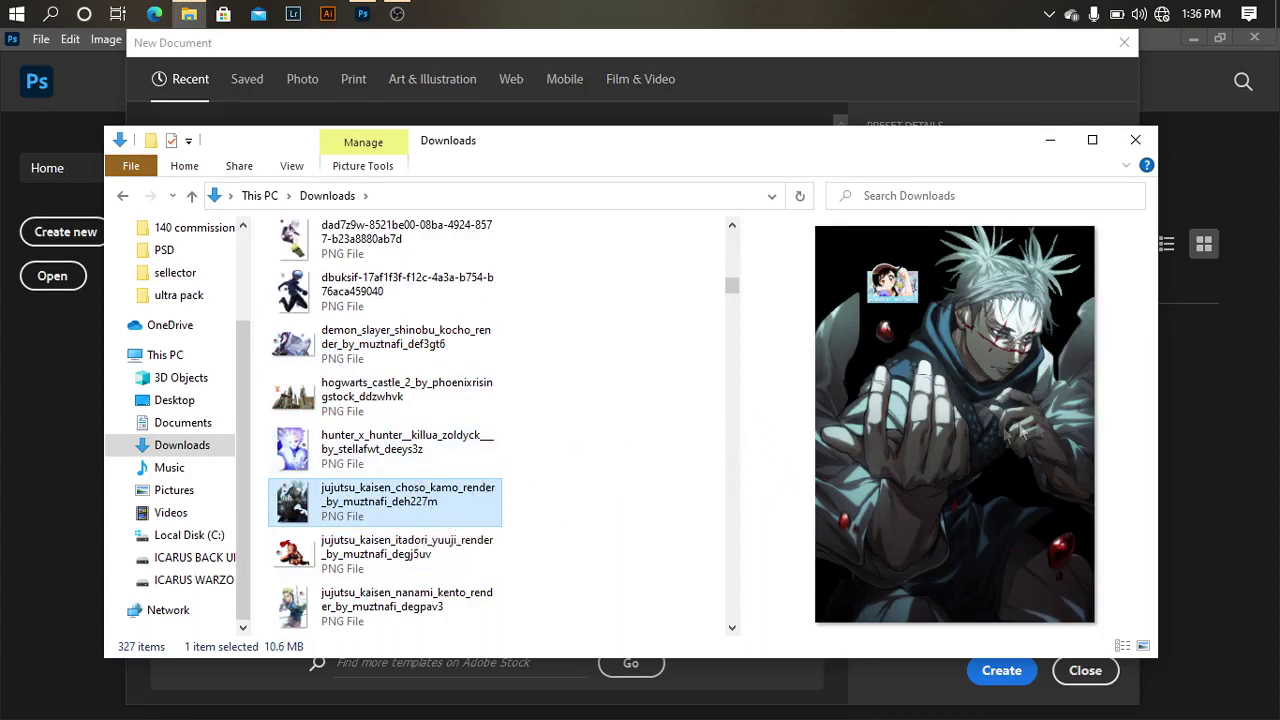
click(338, 605)
scroll(495, 440, down, 1)
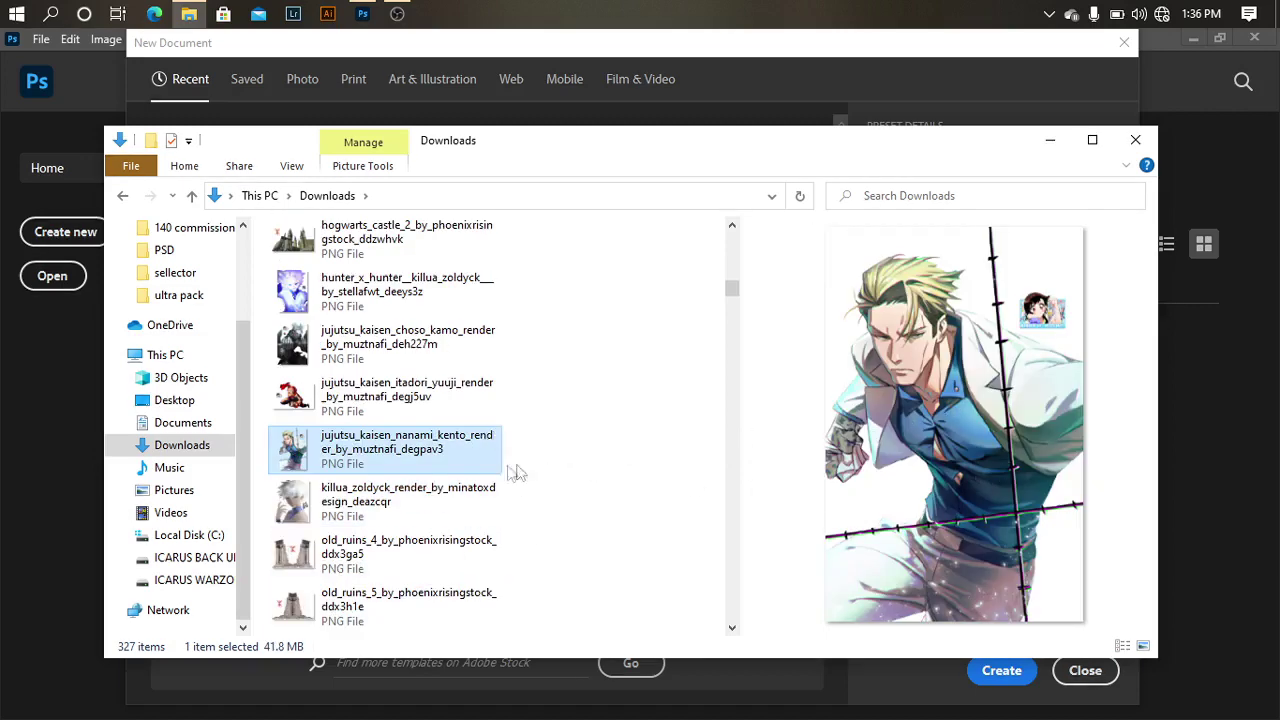
- Compare the Itadori, Nanami and Killua renders and select jujutsu_kaisen_nanami_kento_render_by_muztnafi_degpav3
click(395, 392)
click(385, 452)
click(398, 415)
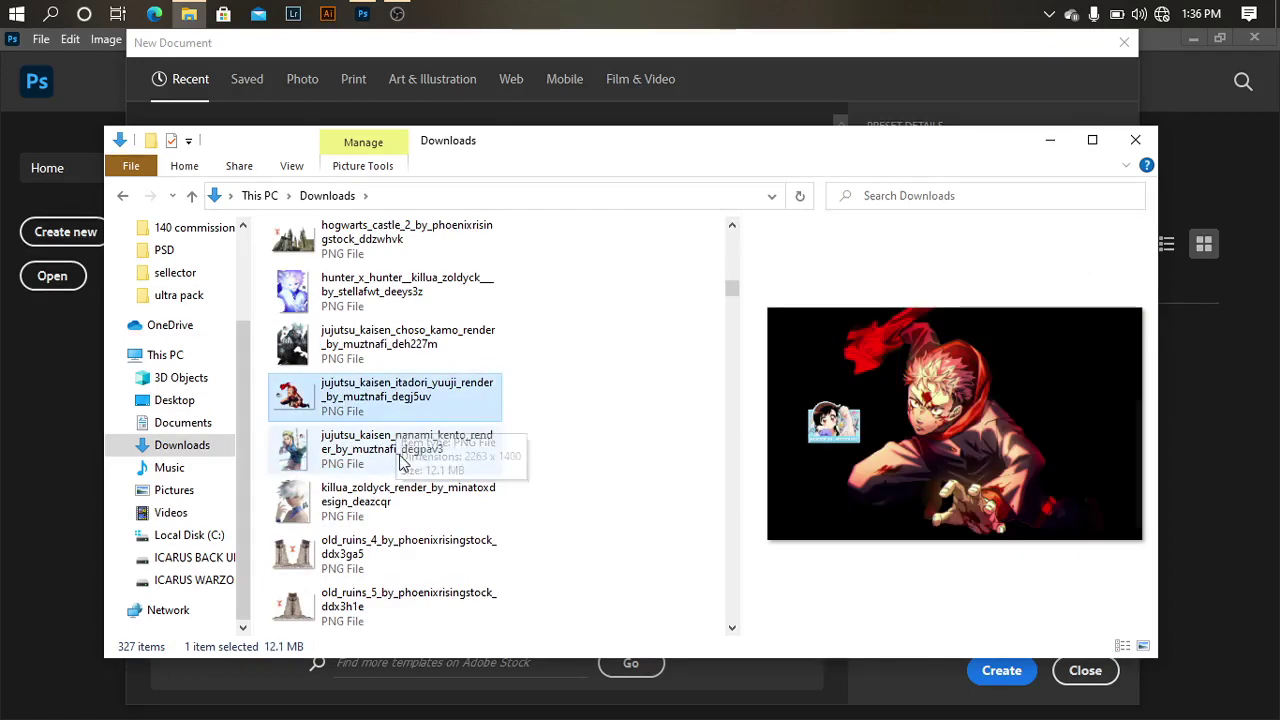
click(413, 458)
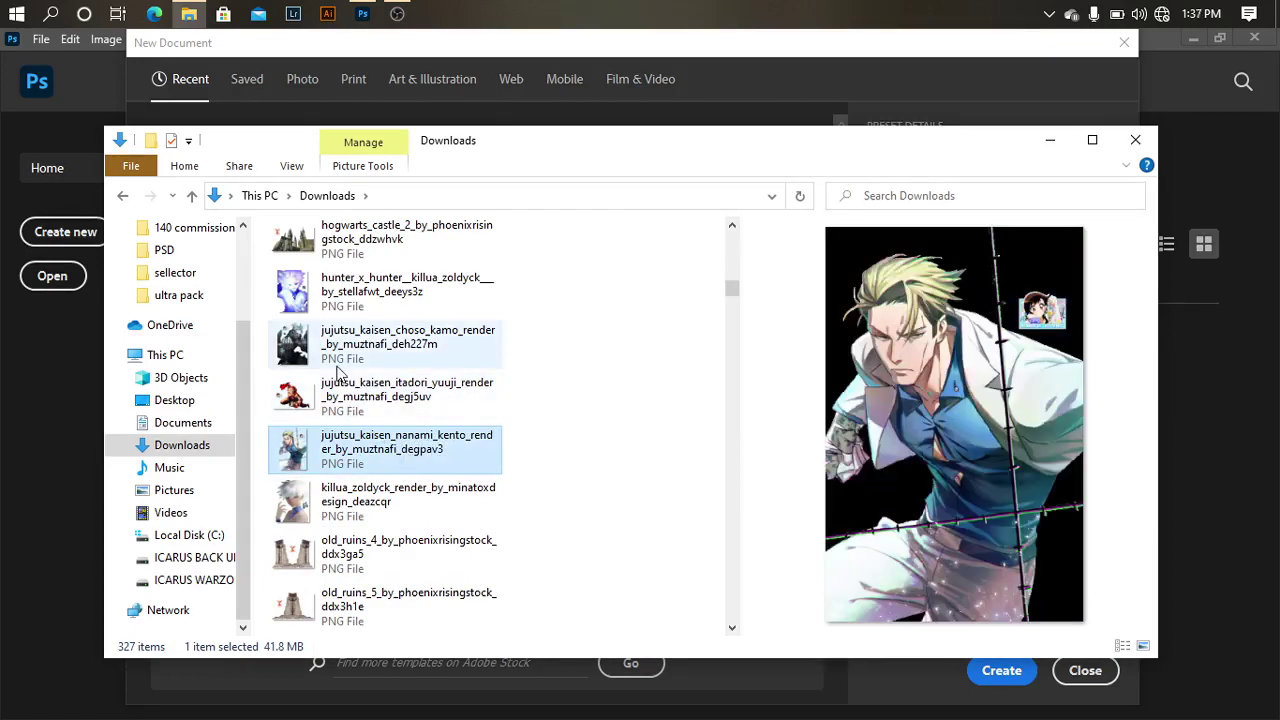
scroll(350, 390, down, 3)
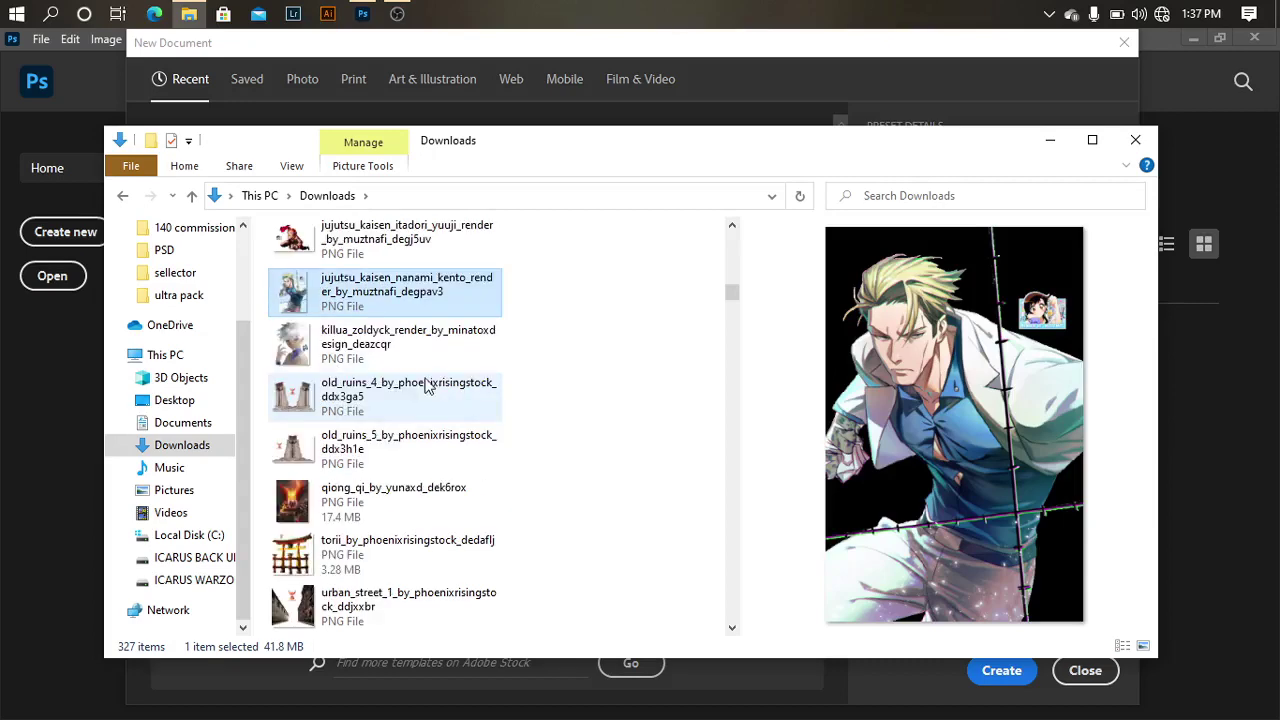
click(378, 446)
click(386, 358)
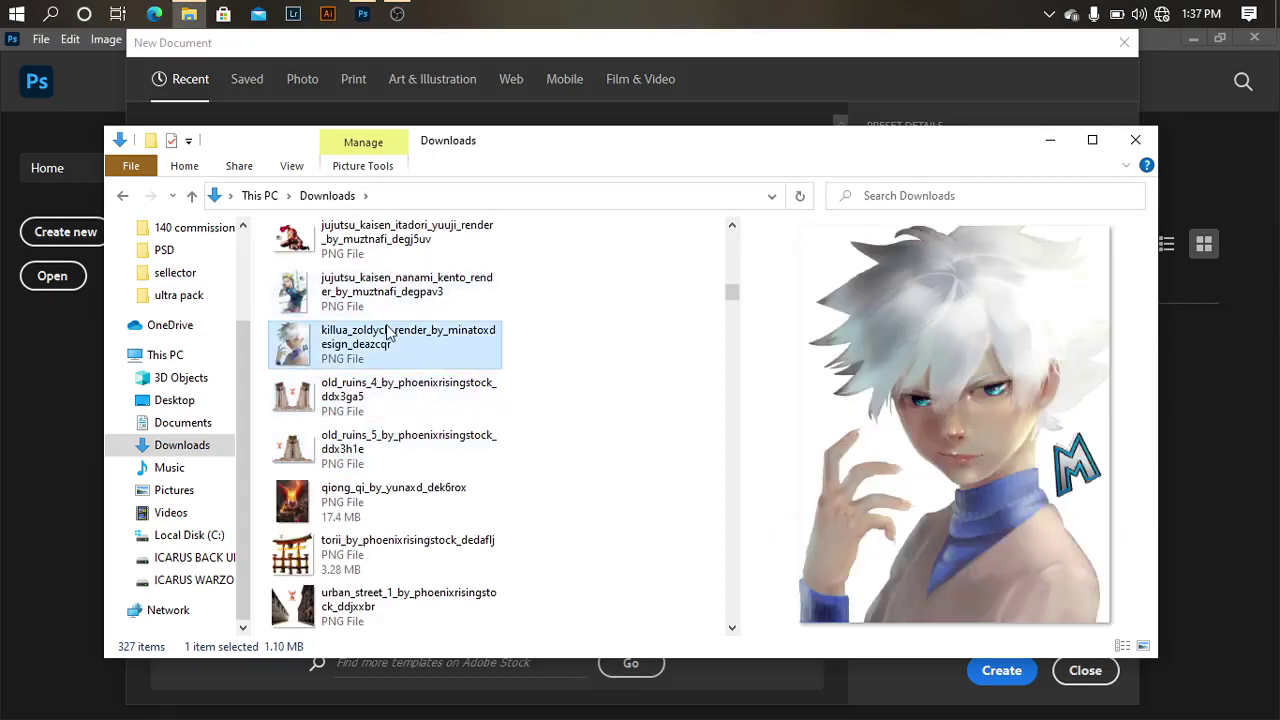
scroll(388, 335, up, 2)
click(375, 405)
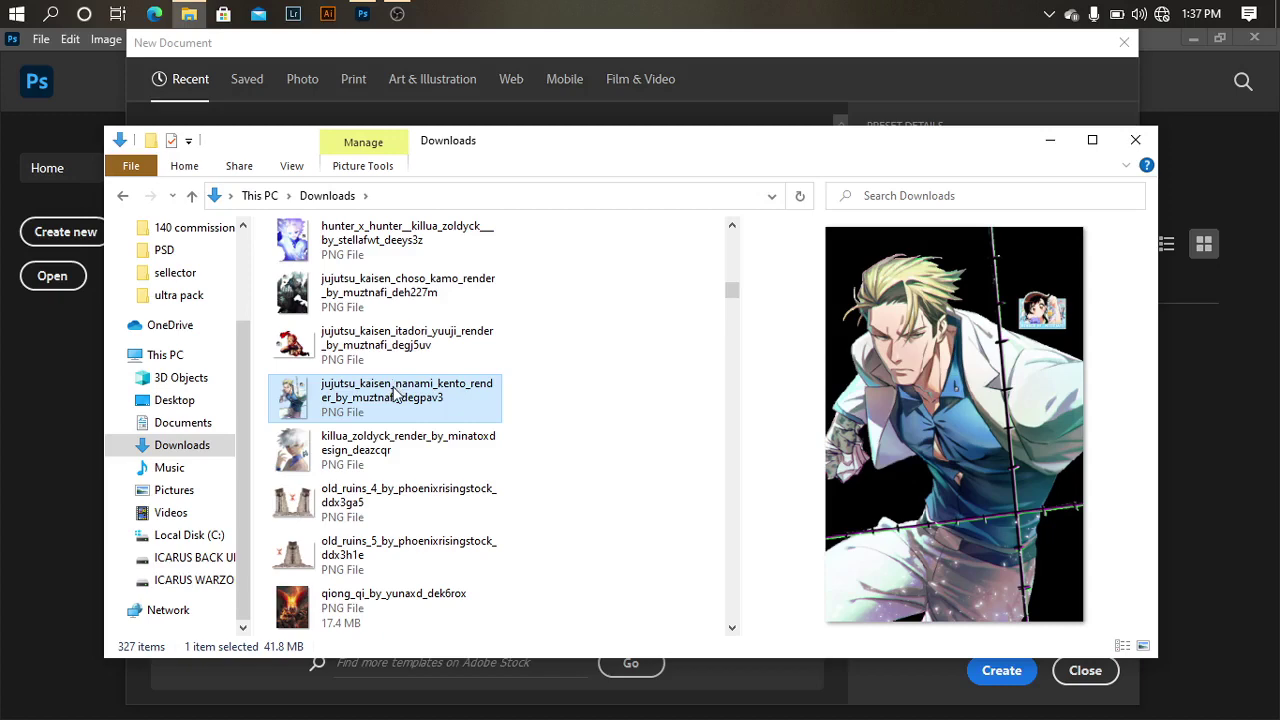
- Switch to Photoshop and create a new 1920 x 1080 px document at 300 pixels/inch
click(91, 344)
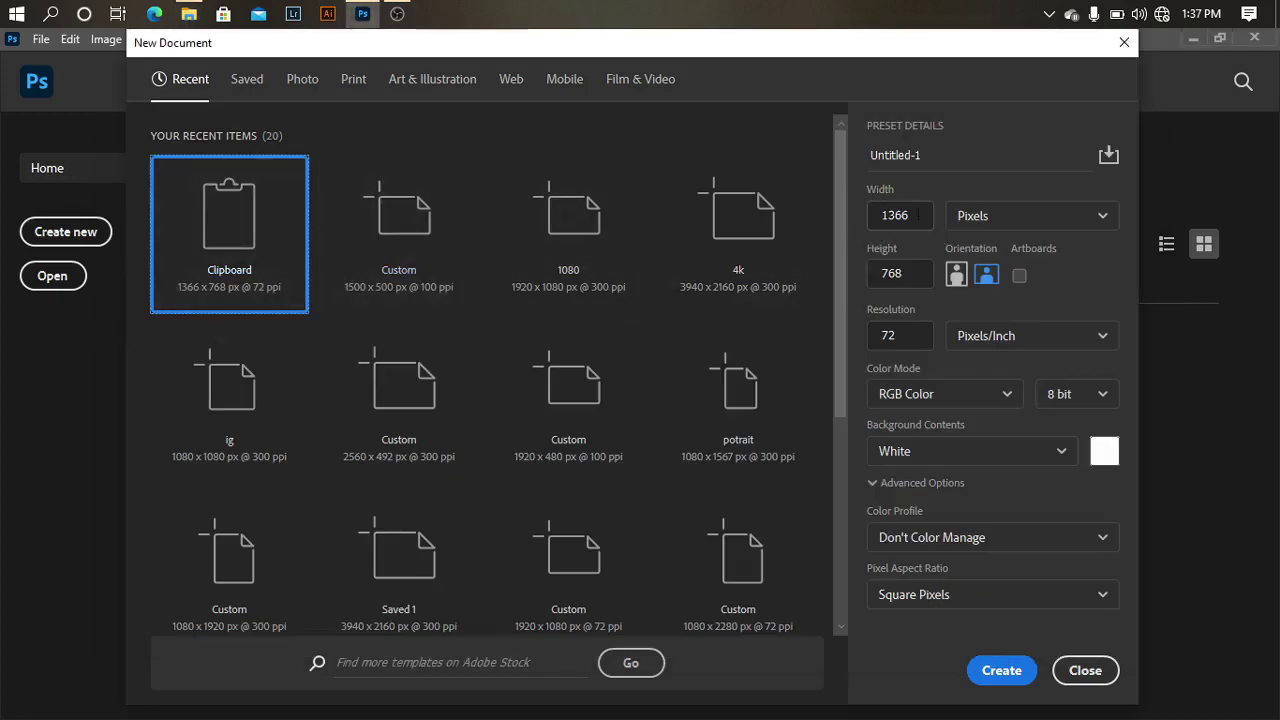
click(918, 215)
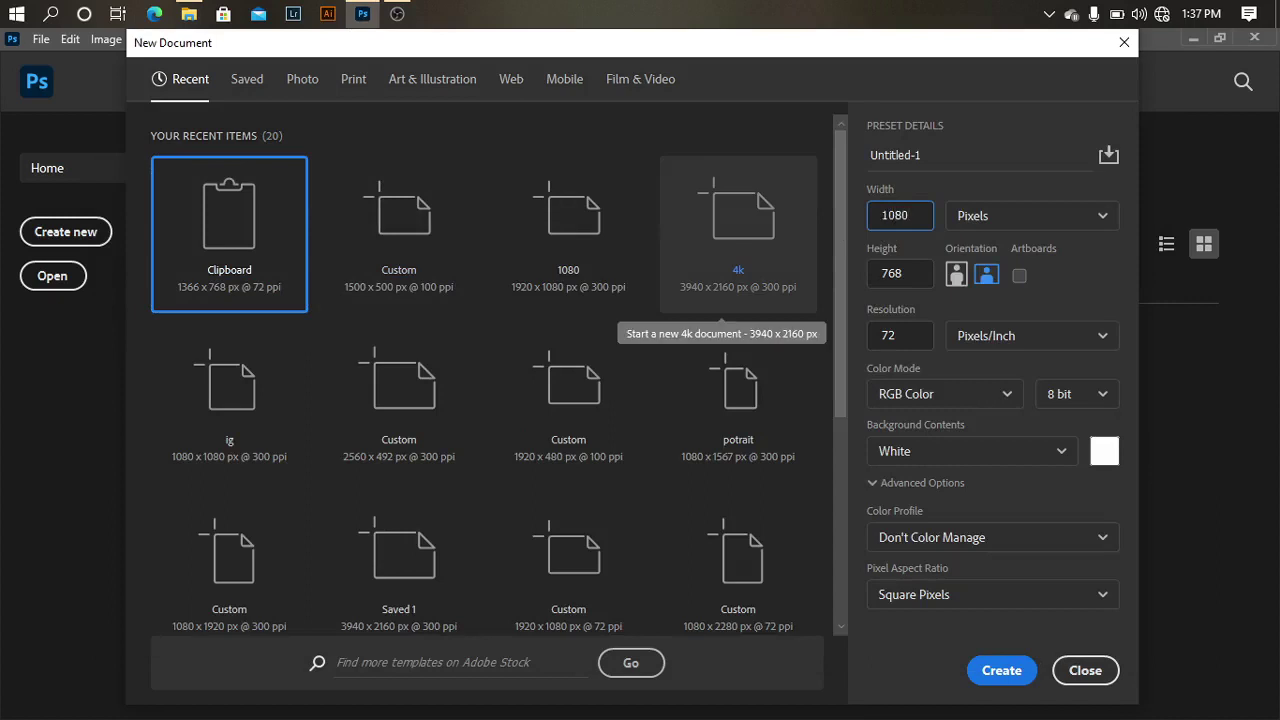
click(912, 273)
click(910, 216)
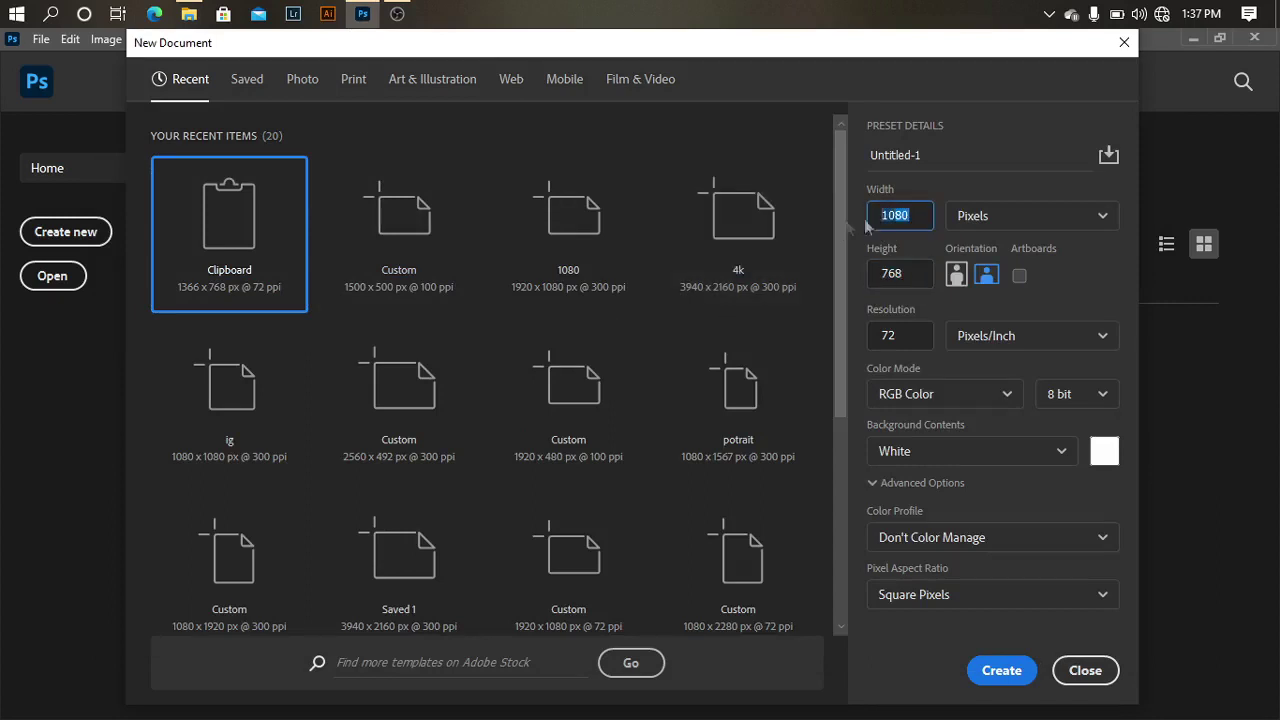
text(1920)
key(Tab)
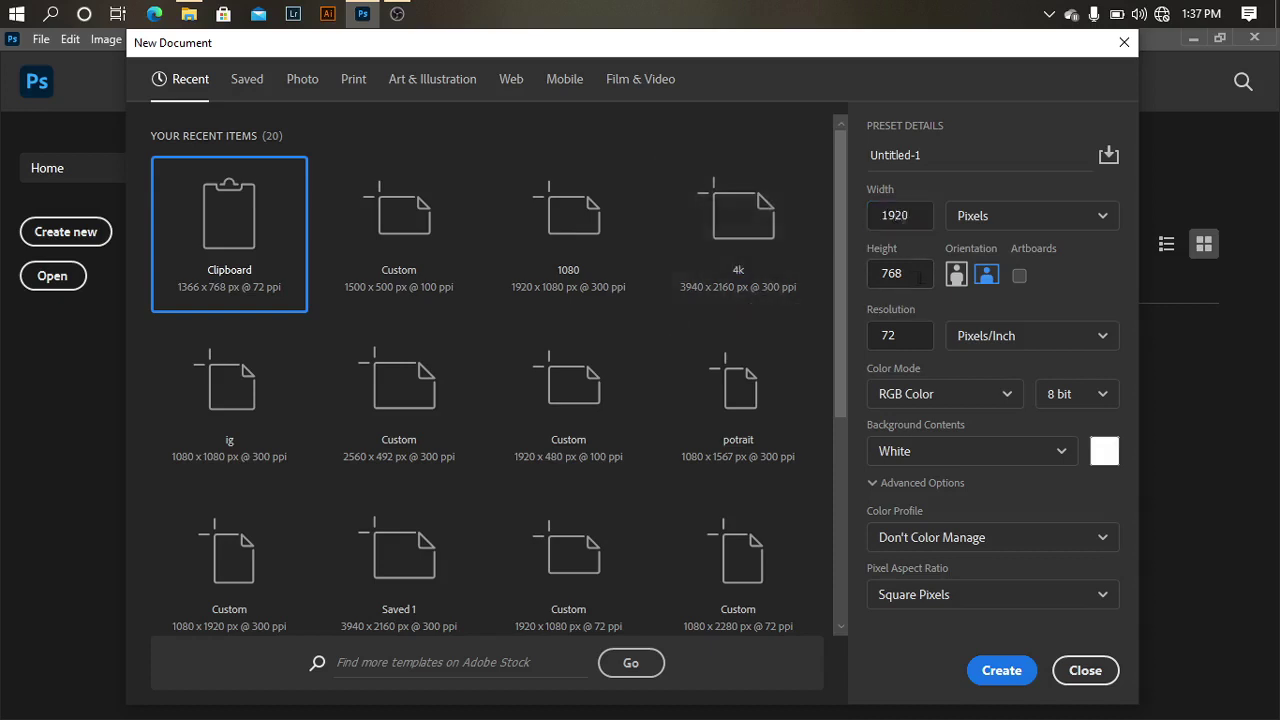
text(1080)
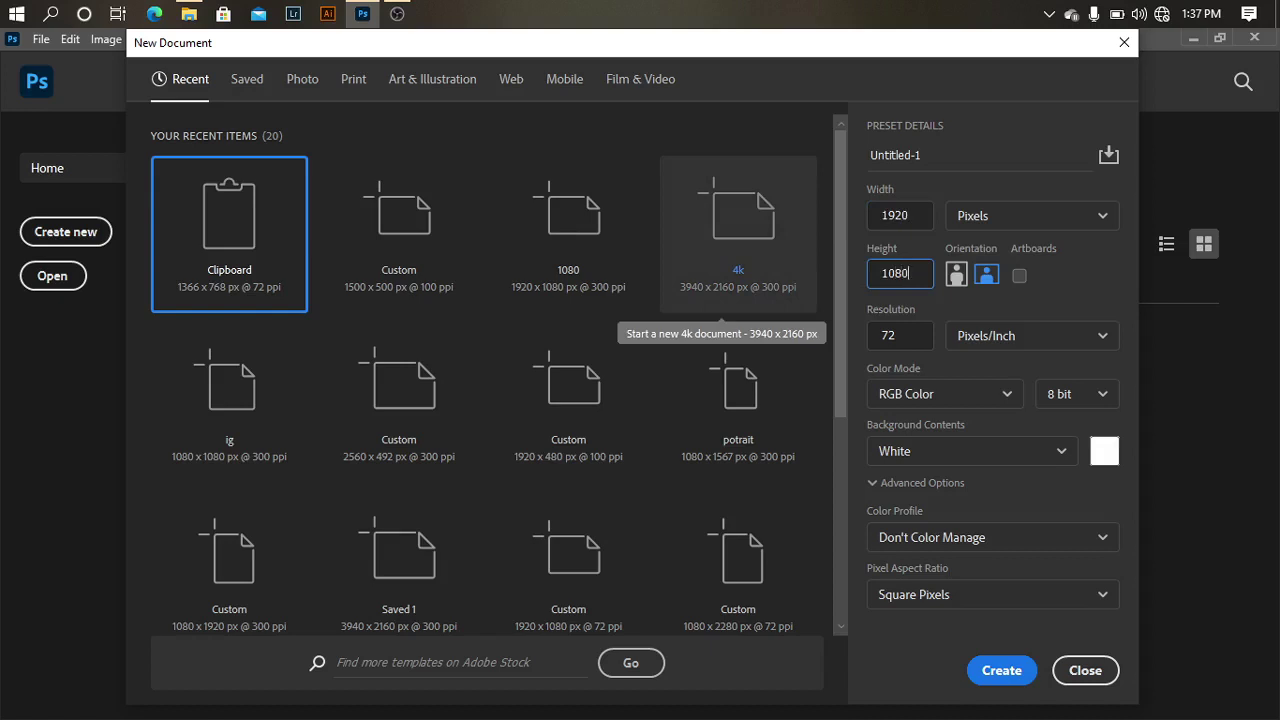
key(Tab)
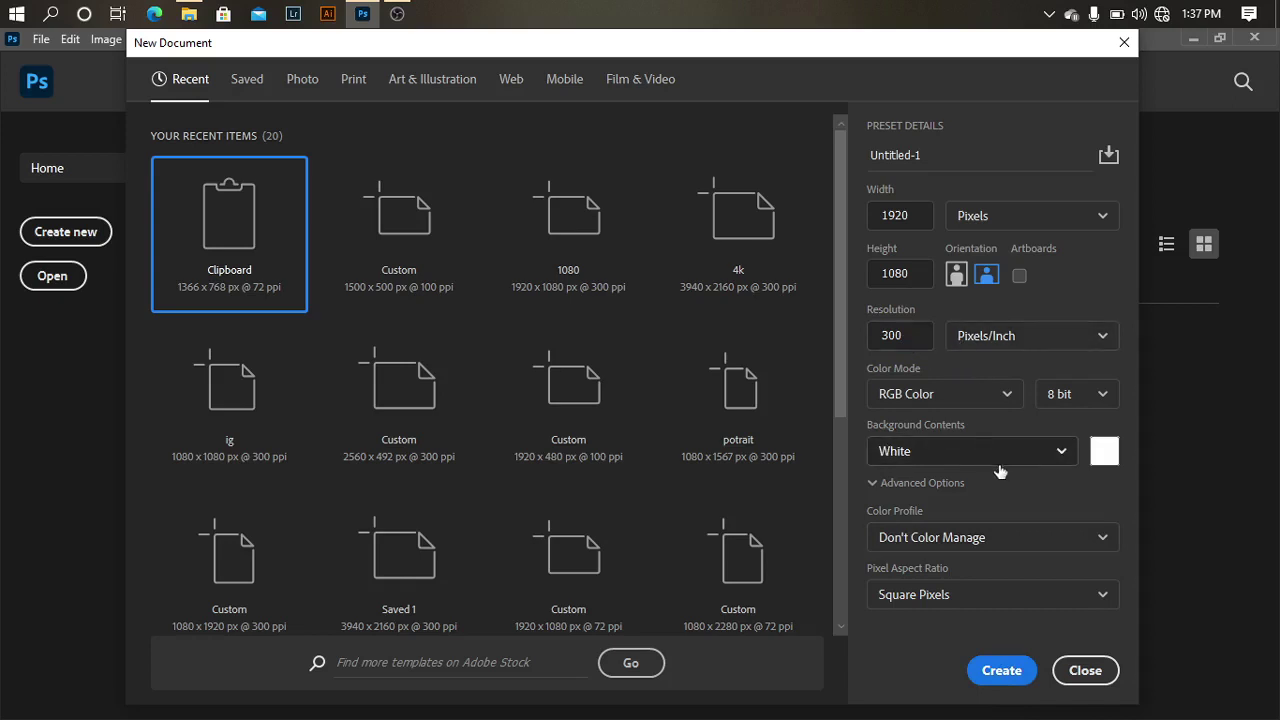
click(998, 672)
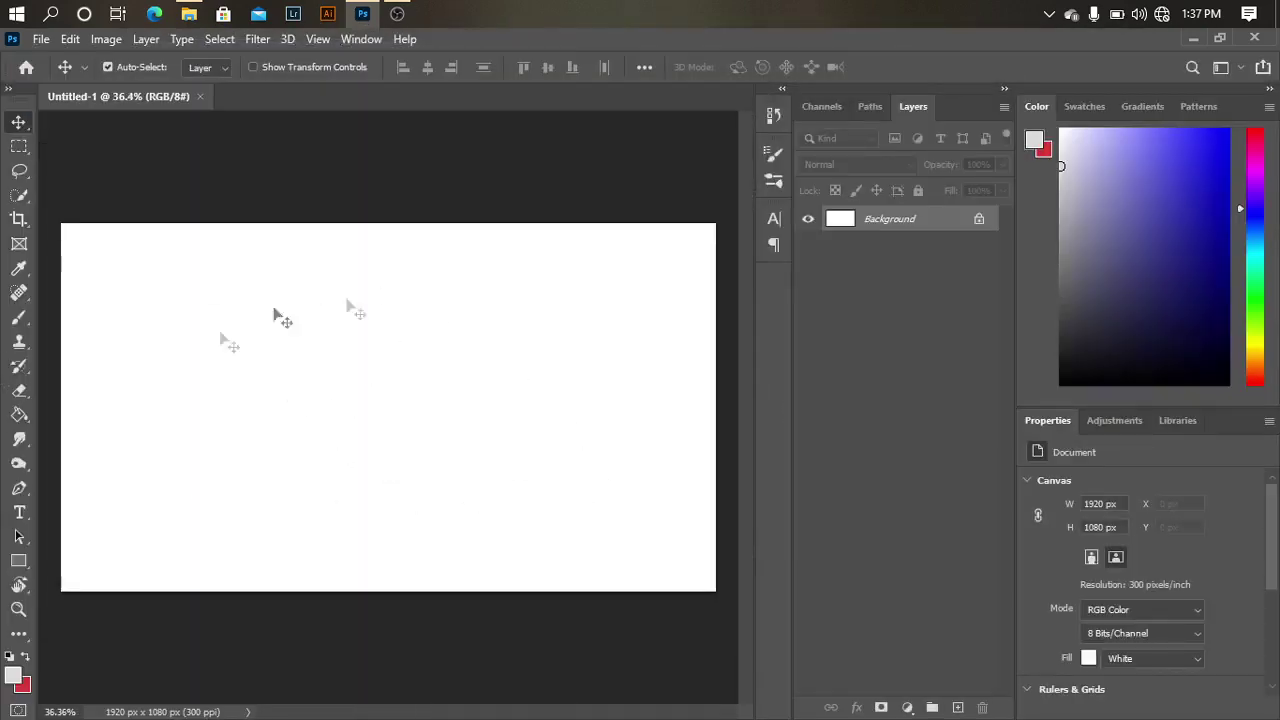
- Place the jujutsu_kaisen_nanami_kento_render image from the Downloads folder onto the canvas and commit the placement
click(188, 13)
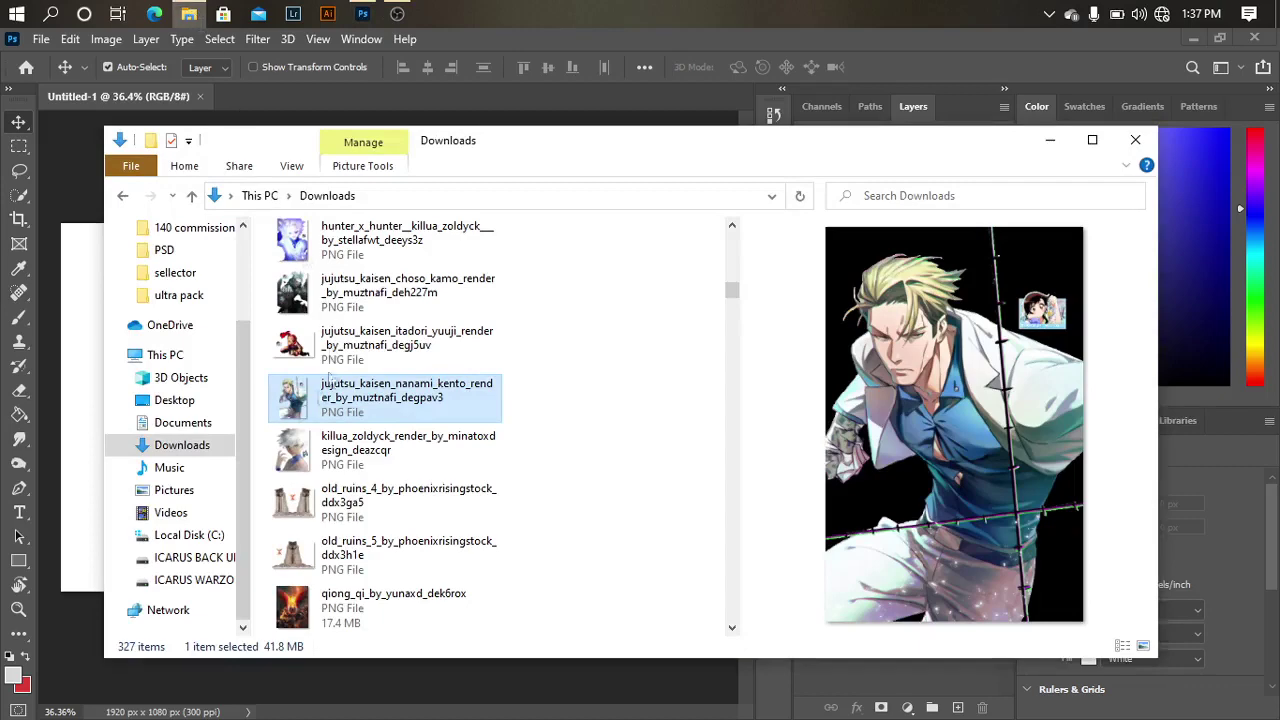
drag(385, 410, 530, 417)
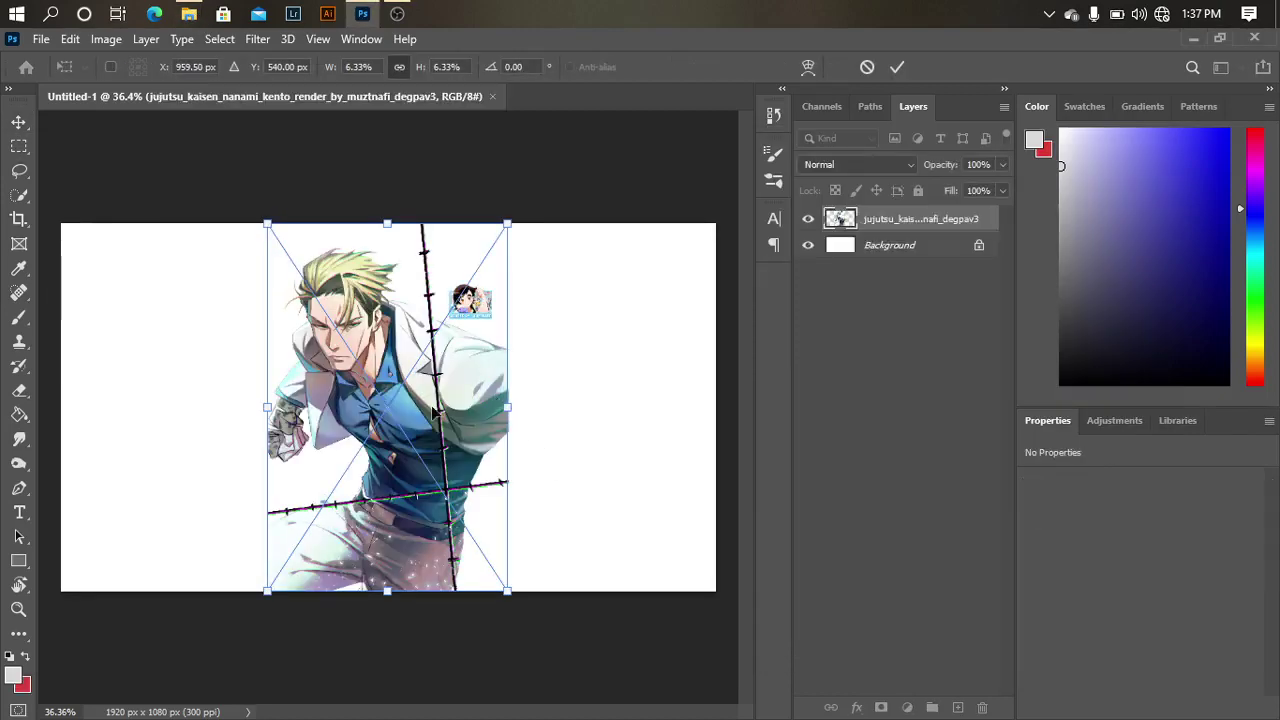
key(Return)
- Choose the Eraser tool and rasterize the placed Nanami smart object so it can be erased
scroll(486, 300, up, 5)
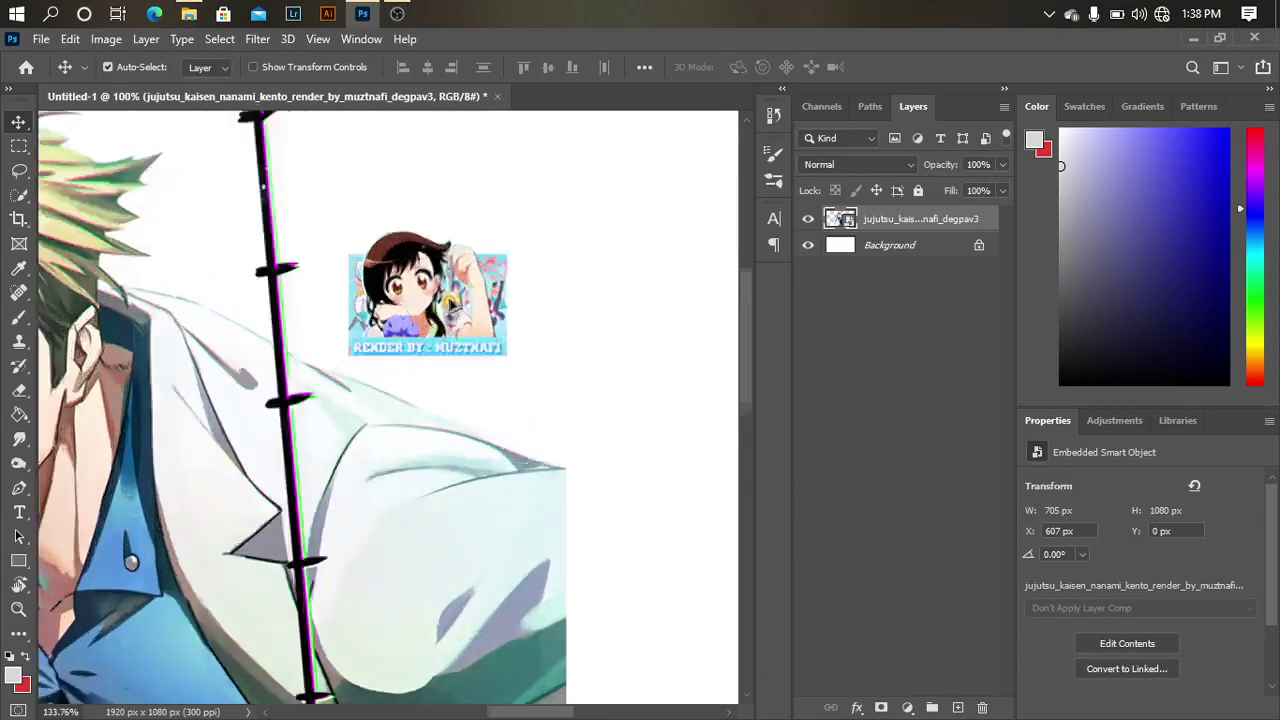
scroll(446, 300, up, 2)
scroll(420, 332, down, 2)
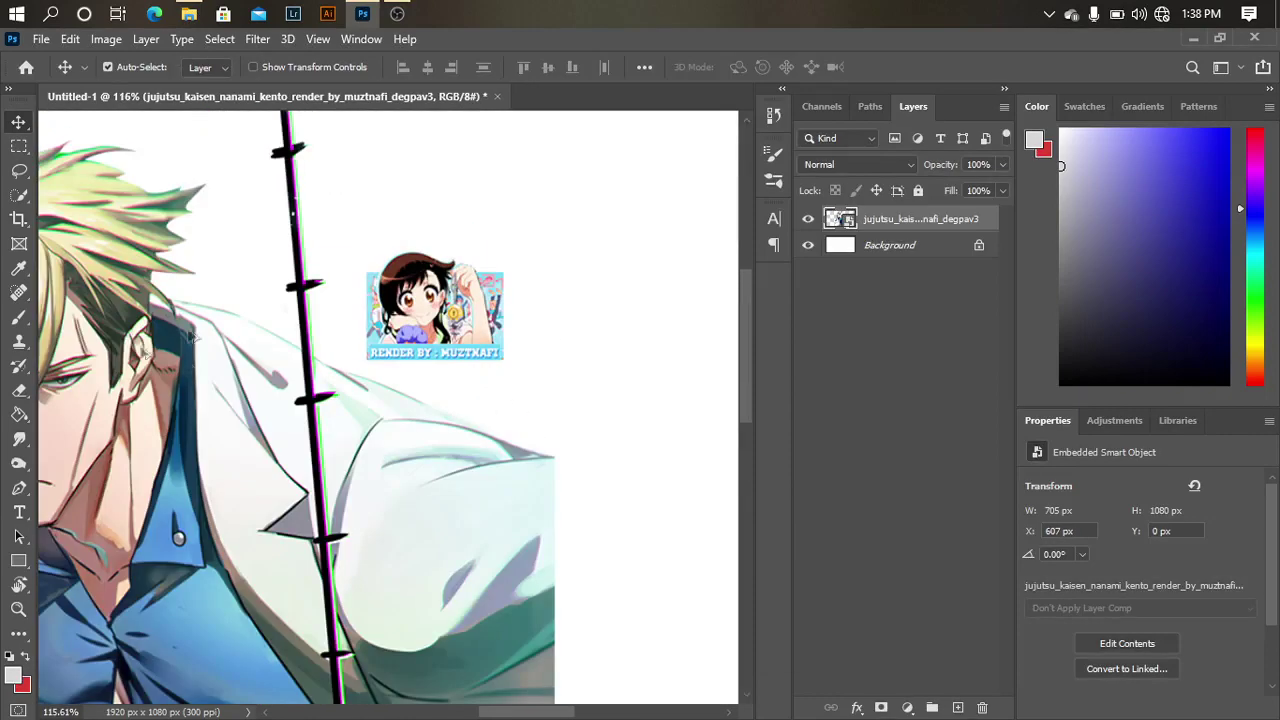
key(w)
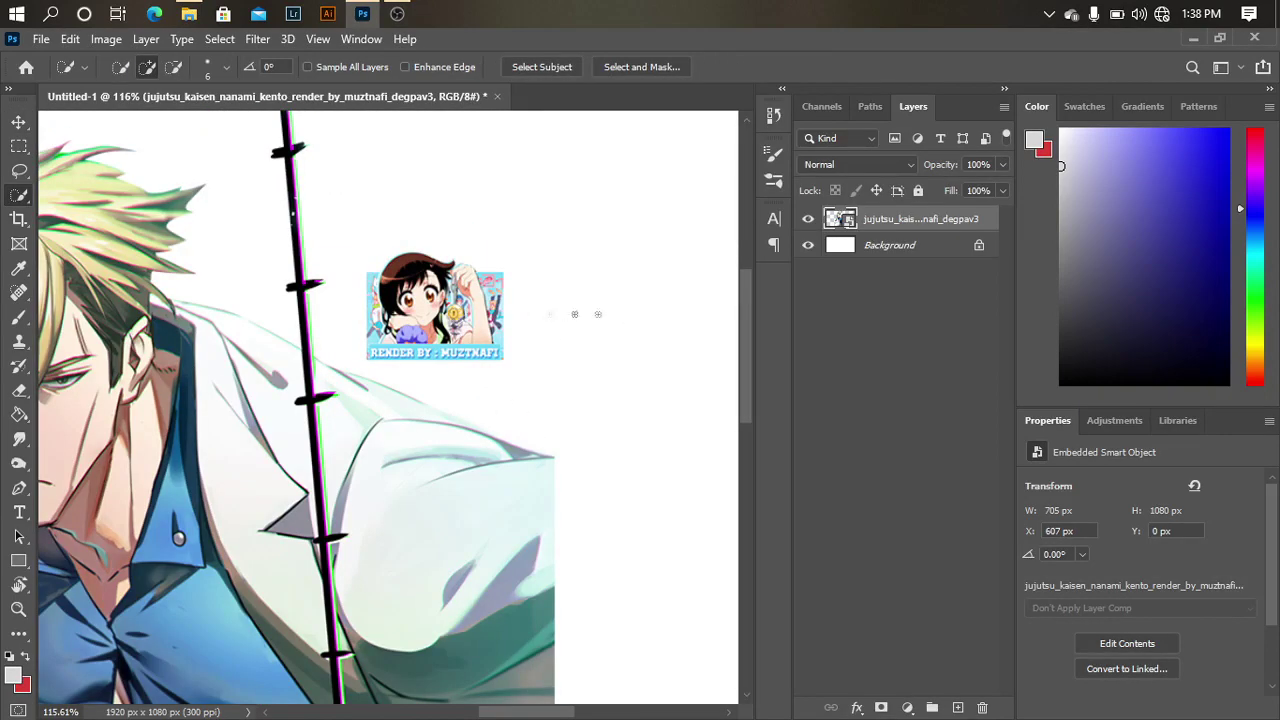
key(e)
click(449, 290)
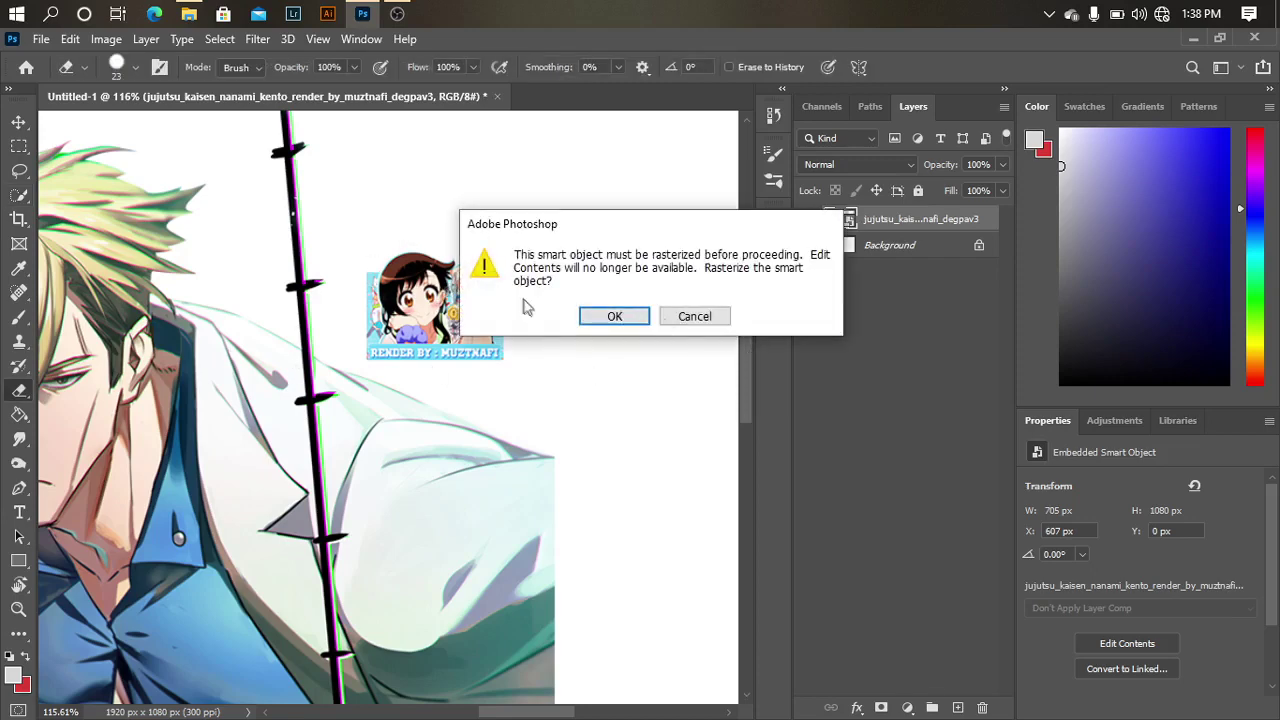
click(614, 318)
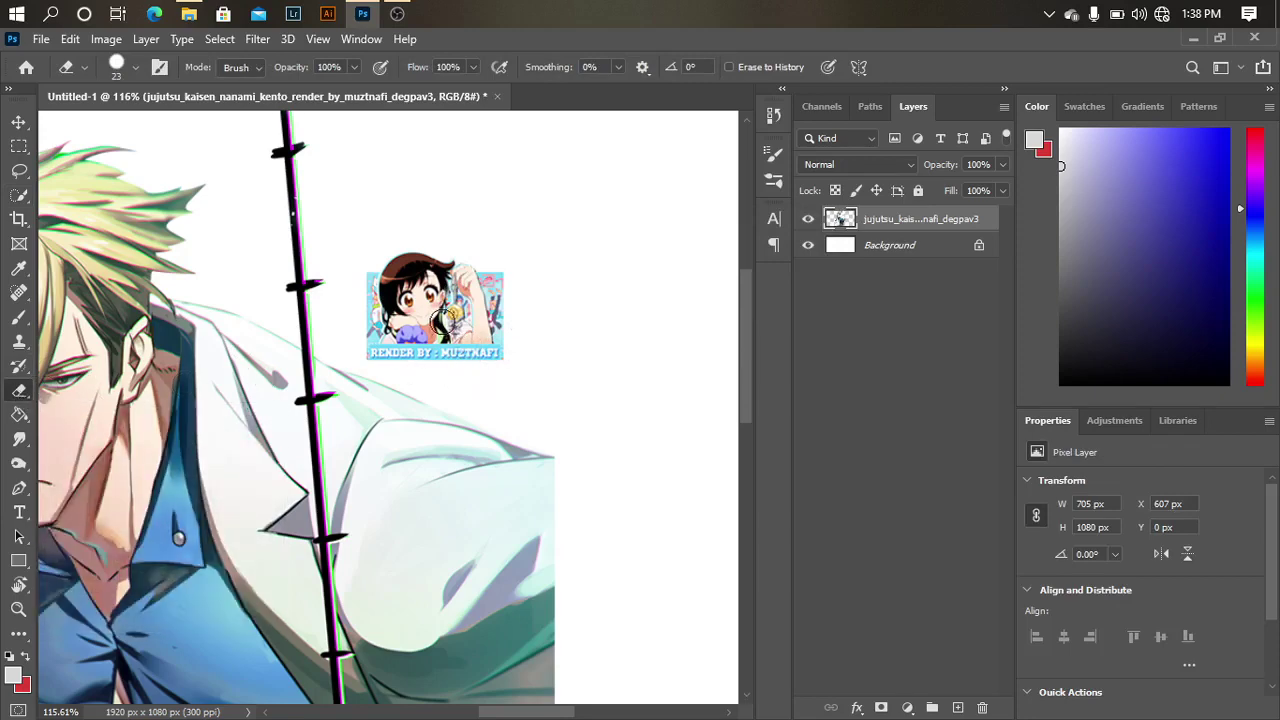
- Enlarge the eraser brush to 100 px
key(bracketright)
key(bracketright)
key(bracketright)
key(bracketright)
key(bracketright)
key(bracketright)
right_click(435, 306)
mouse_move(604, 351)
mouse_down()
mouse_move(574, 358)
mouse_move(600, 356)
mouse_up()
- Erase the render credit badge above the character's shoulder, undoing the first stroke and checking the brush settings between strokes
click(561, 289)
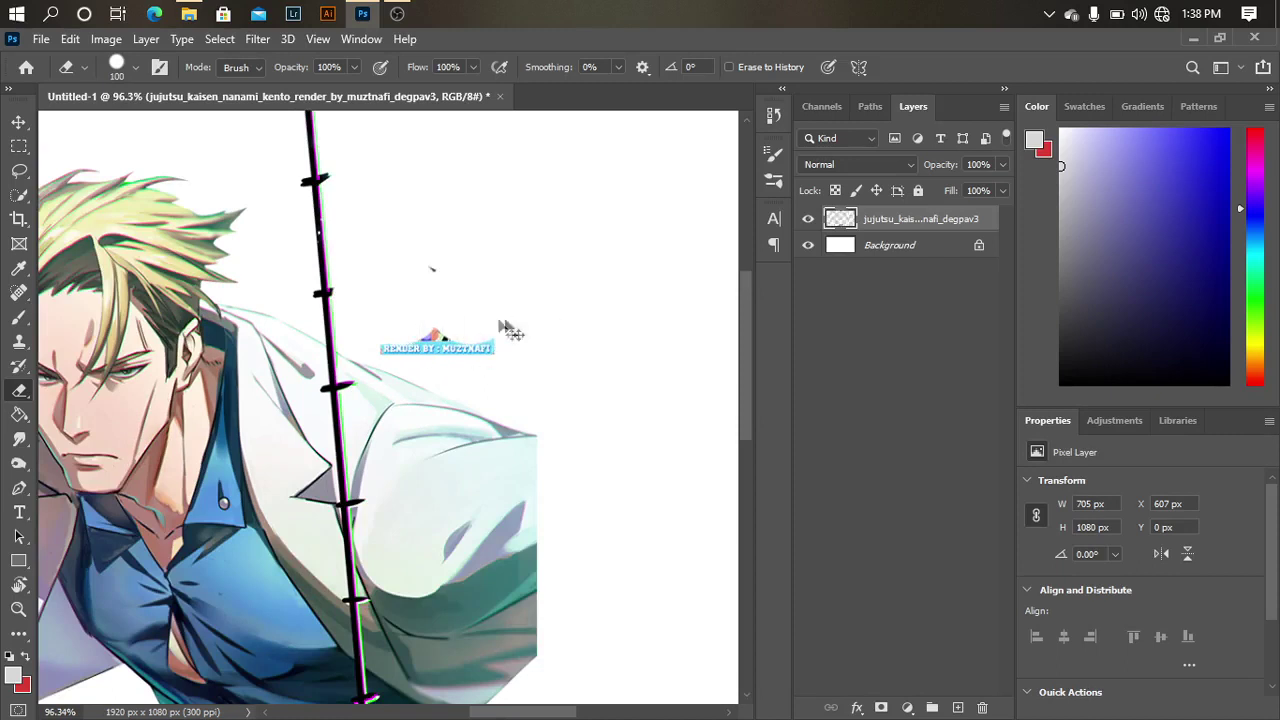
key(ctrl+z)
drag(438, 296, 514, 288)
right_click(570, 343)
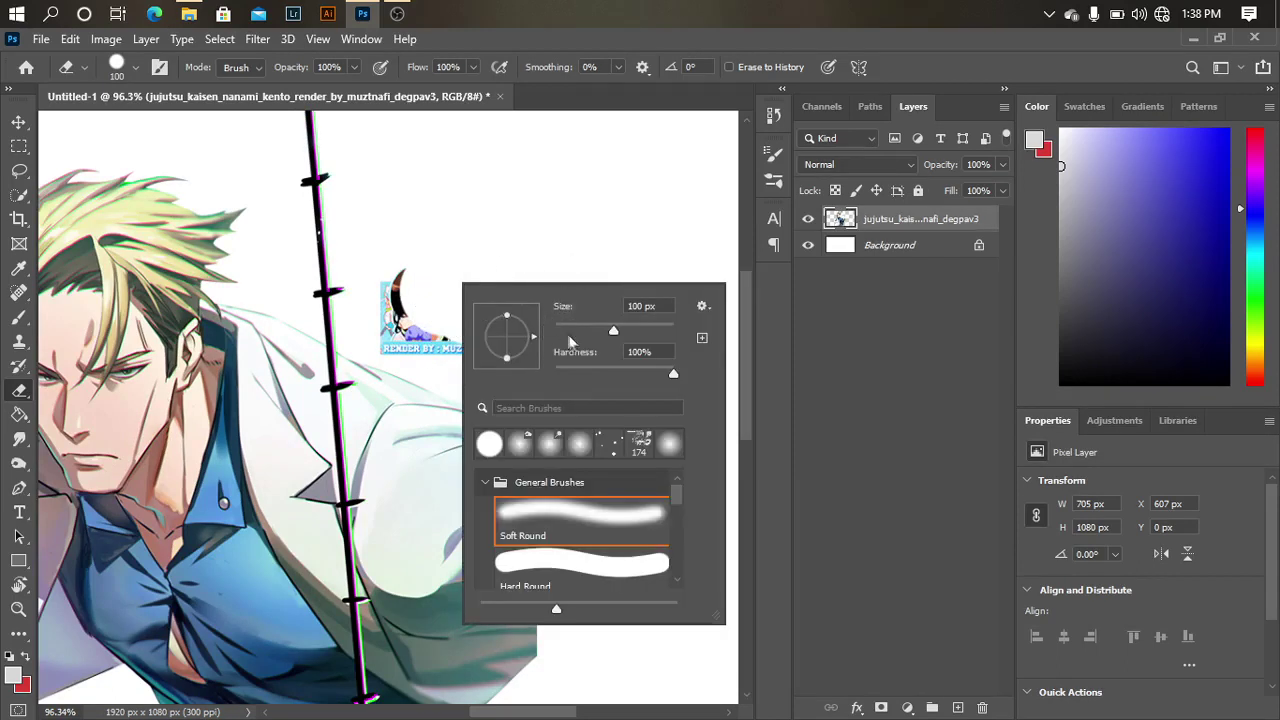
key(Escape)
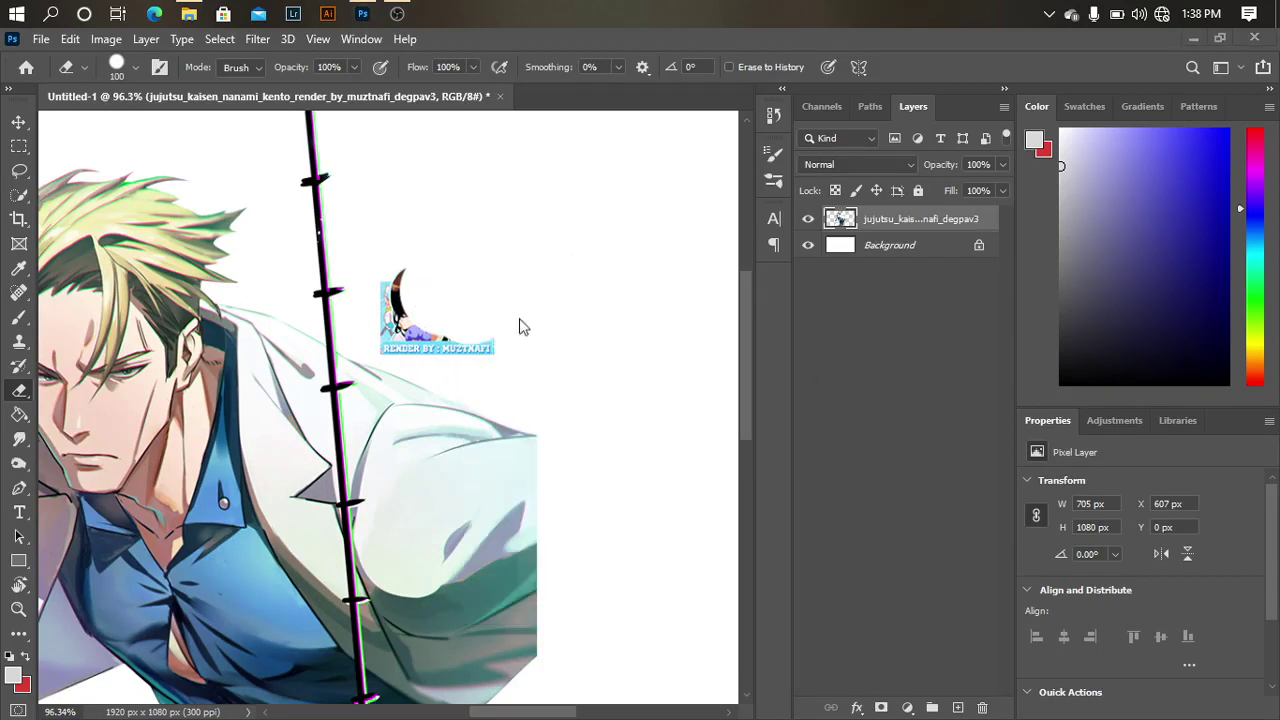
right_click(552, 300)
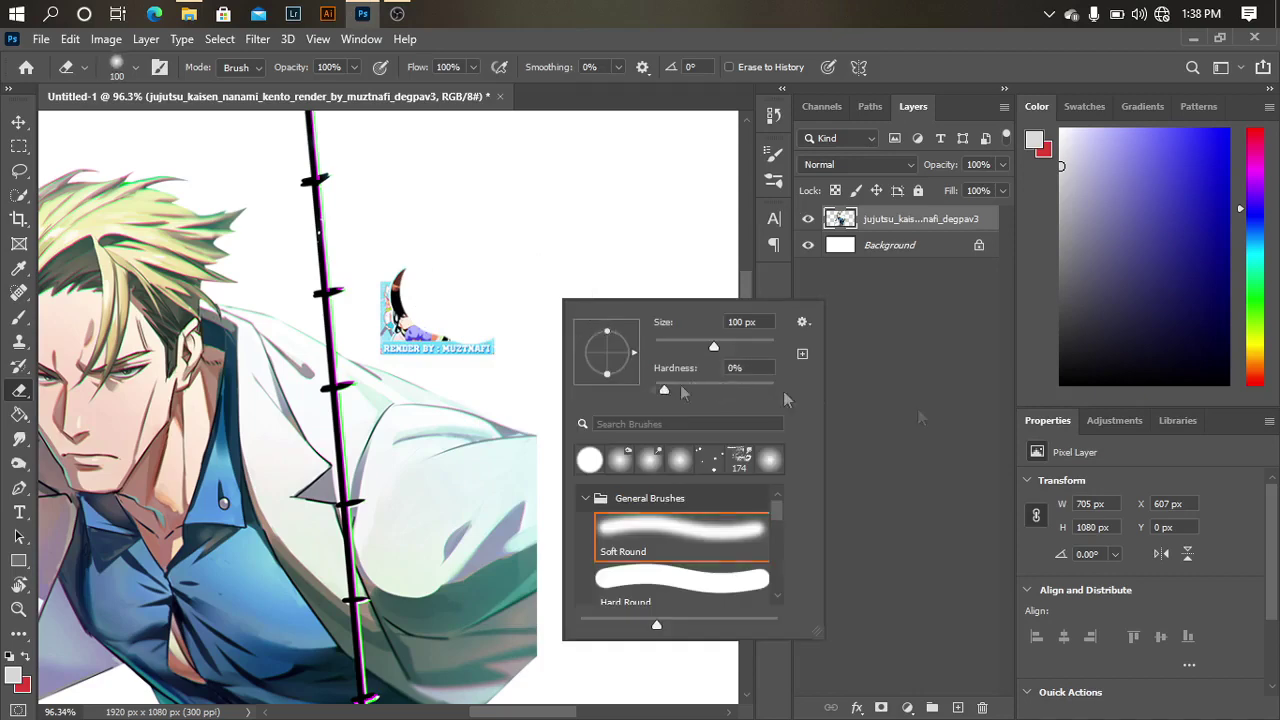
key(Escape)
mouse_move(480, 266)
mouse_down()
mouse_move(439, 267)
mouse_move(423, 317)
mouse_move(512, 328)
mouse_move(408, 309)
mouse_up()
- Try enlarging the Nanami layer proportionally to about 209% with Free Transform, moving it so the head and torso fill the canvas
scroll(414, 277, down, 3)
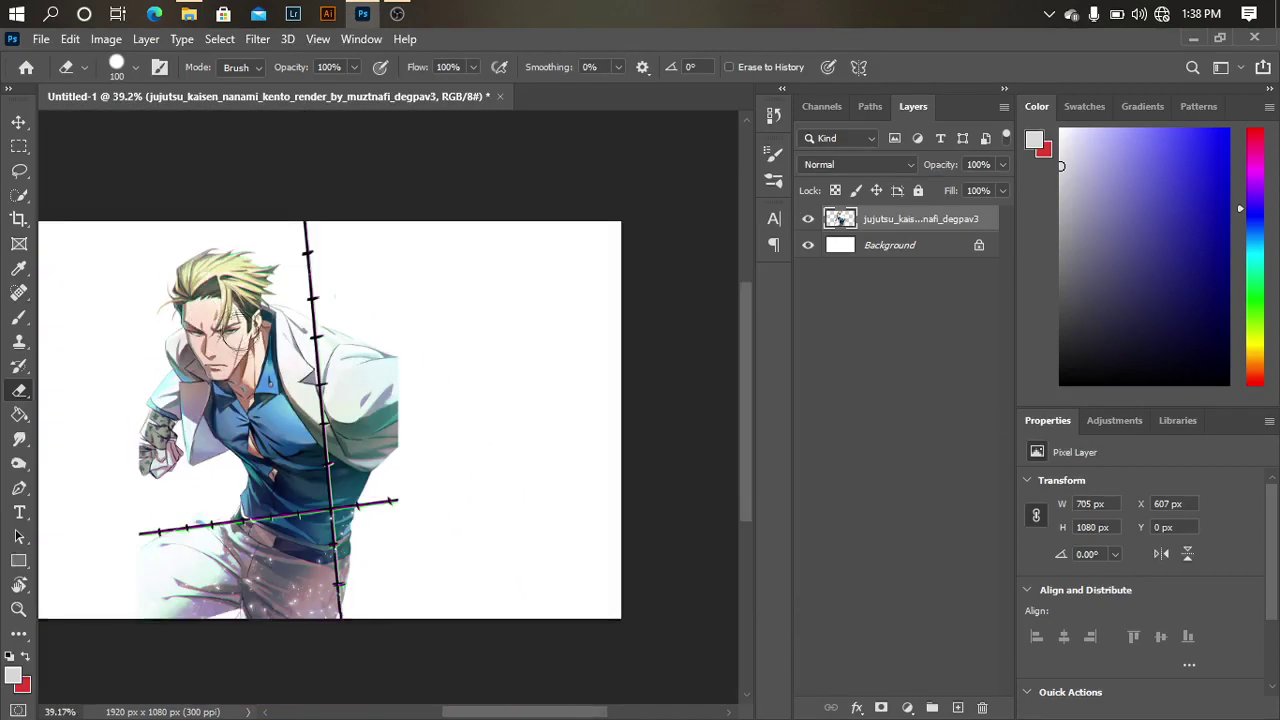
scroll(172, 350, up, 1)
key(ctrl+t)
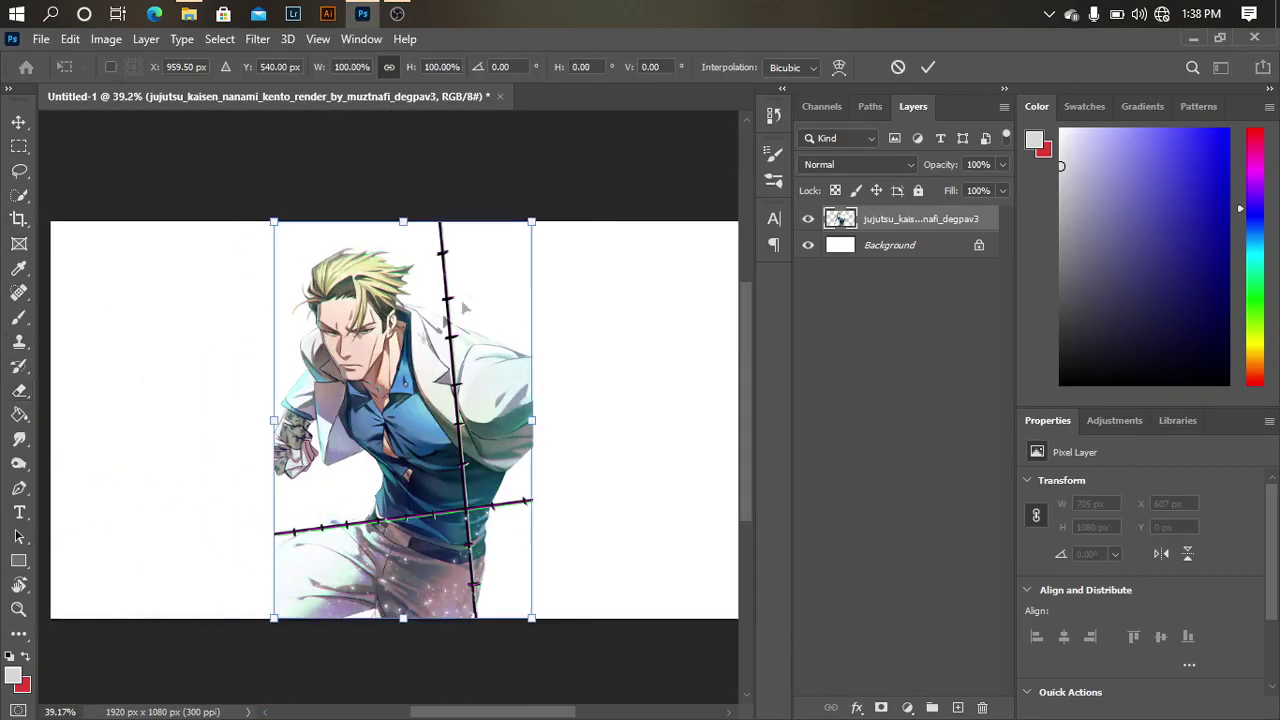
scroll(563, 340, down, 2)
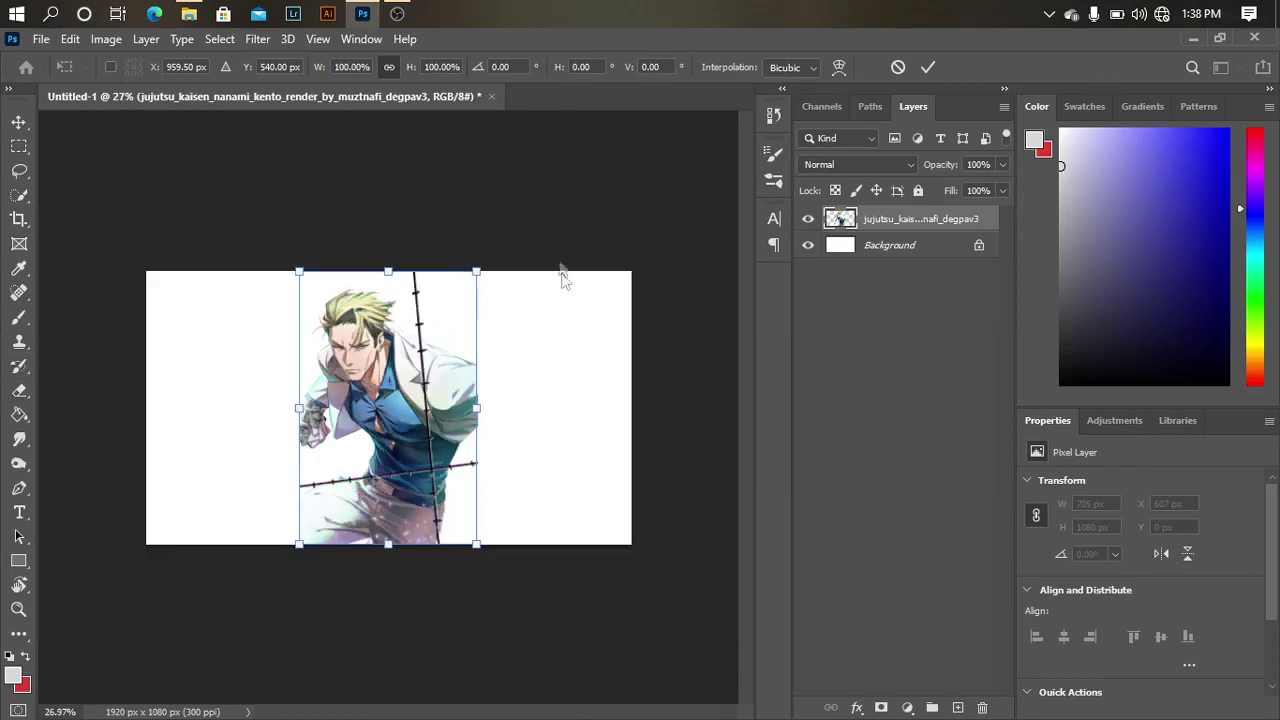
drag(474, 271, 1188, 8)
drag(562, 387, 377, 683)
drag(515, 477, 531, 648)
drag(647, 213, 555, 329)
mouse_move(403, 445)
mouse_down()
mouse_move(361, 444)
mouse_move(403, 449)
mouse_up()
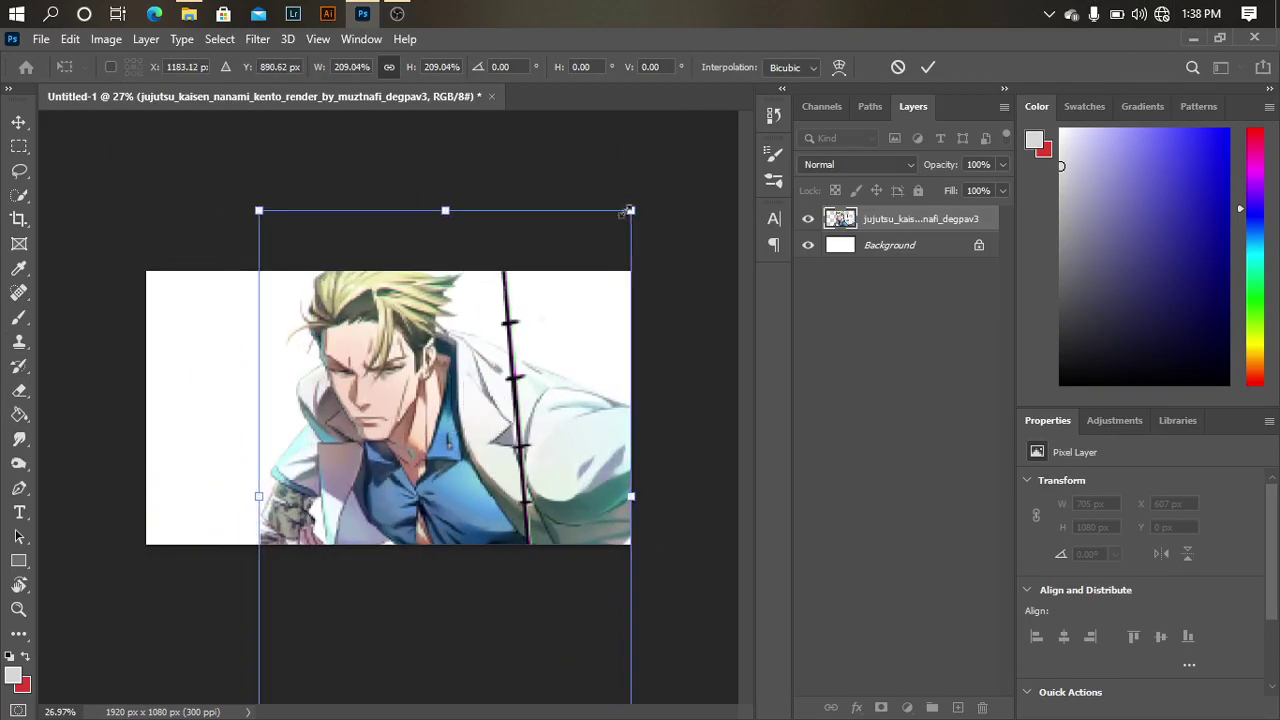
- Rescale the Nanami layer to about 1781 x 2729 px, framing the head and shoulders across the canvas, and commit the transform
drag(624, 214, 580, 277)
drag(494, 462, 514, 434)
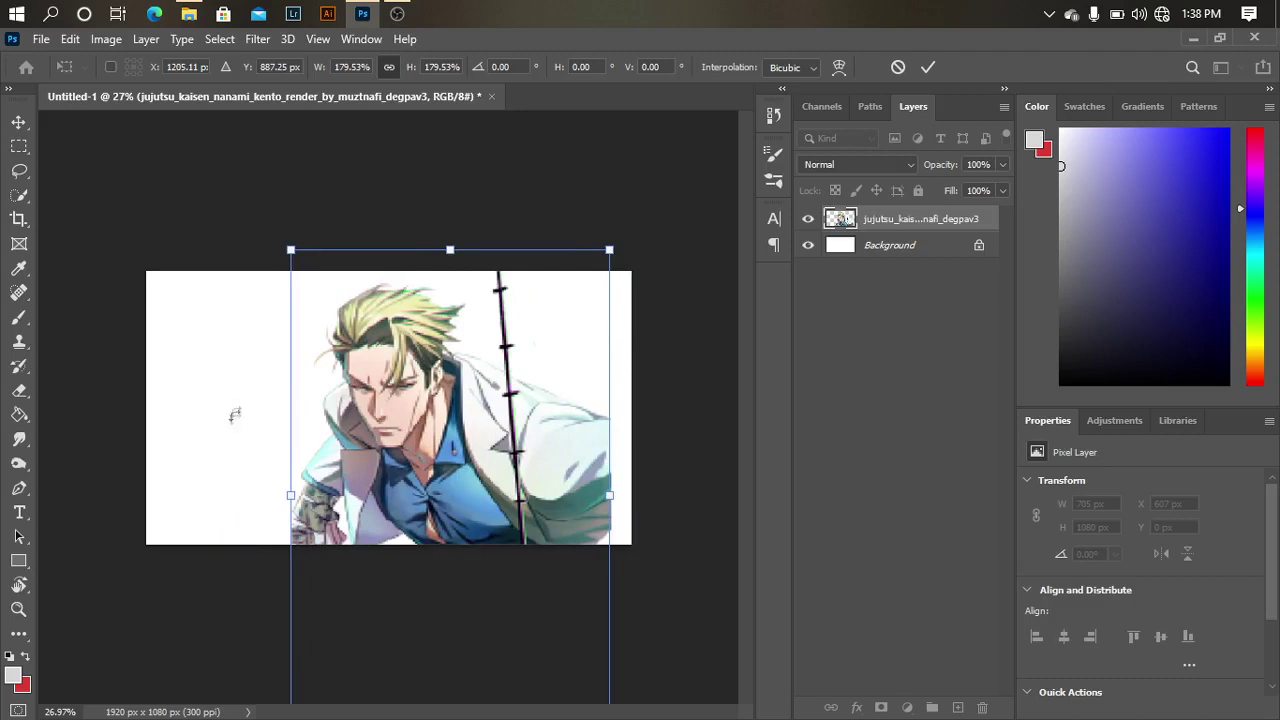
drag(286, 437, 157, 471)
drag(403, 416, 426, 490)
key(Return)
key(e)
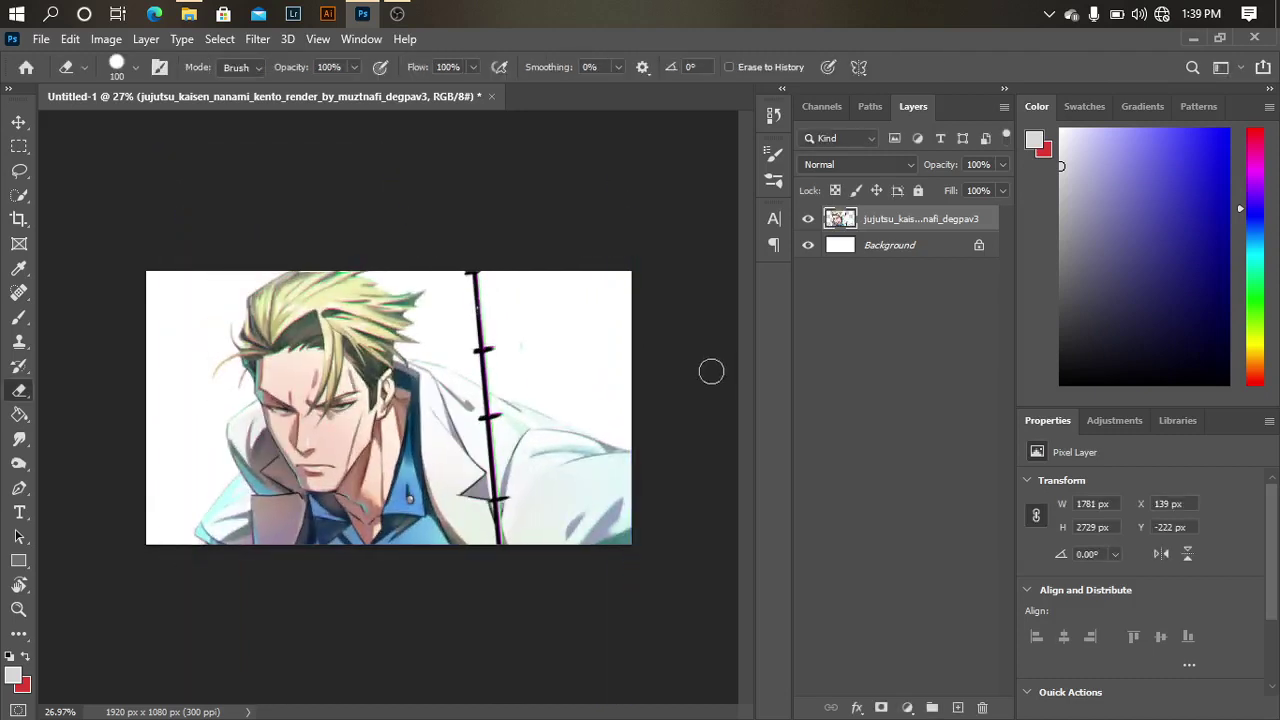
- Delete the Nanami layer and switch to the Downloads folder in File Explorer to look for a replacement render
key(Delete)
key(alt+Tab)
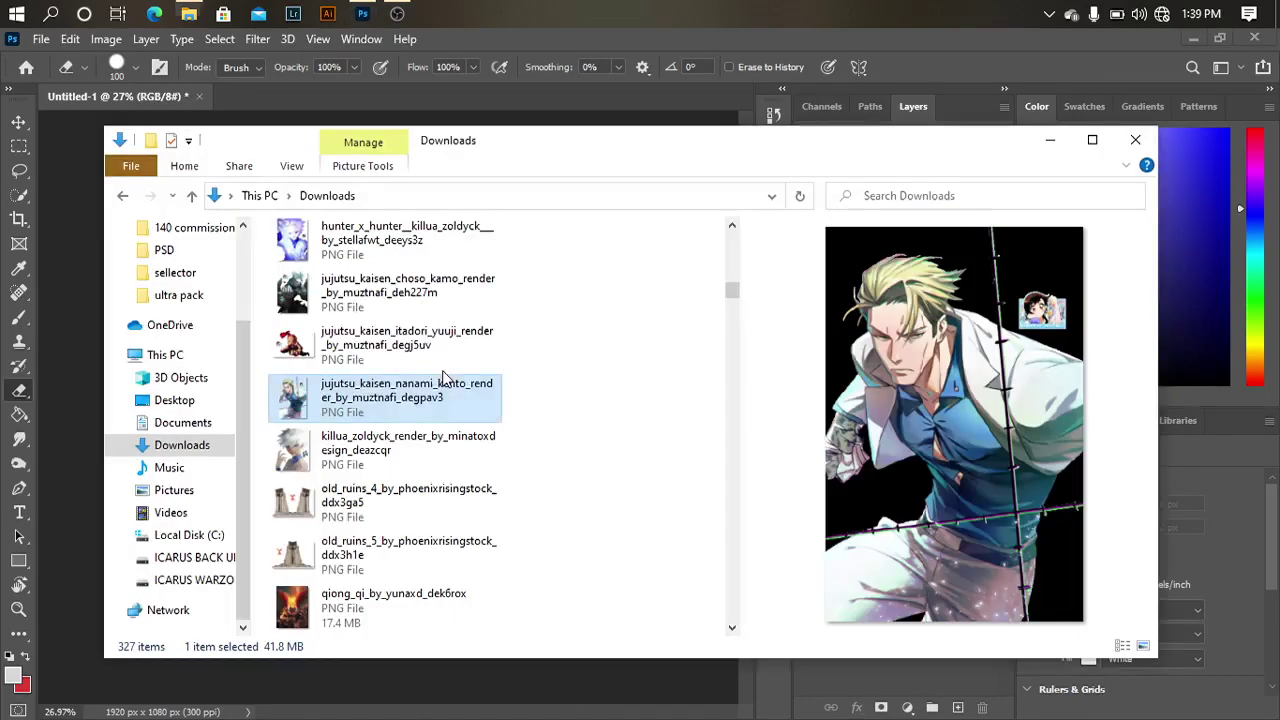
- Preview the Itadori Yuuji and Choso Kamo Jujutsu Kaisen renders in Downloads as possible replacements
scroll(437, 385, down, 2)
click(430, 340)
click(415, 245)
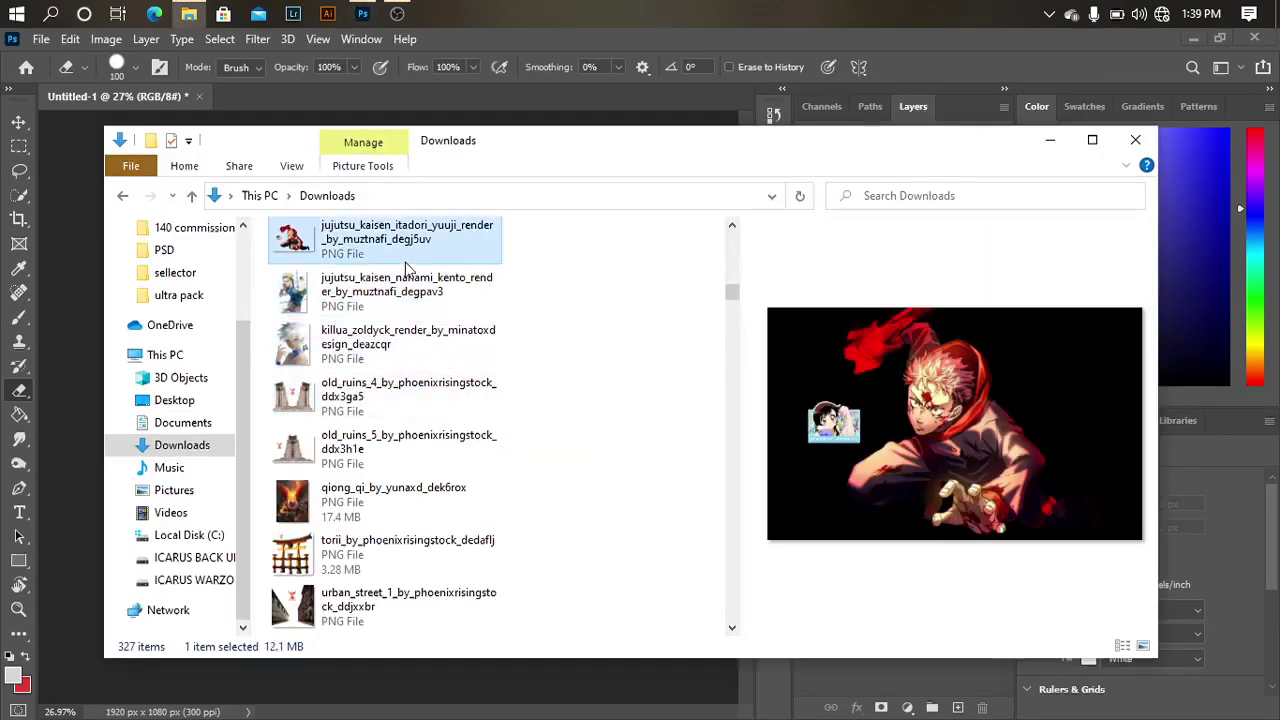
scroll(430, 300, up, 1)
click(395, 342)
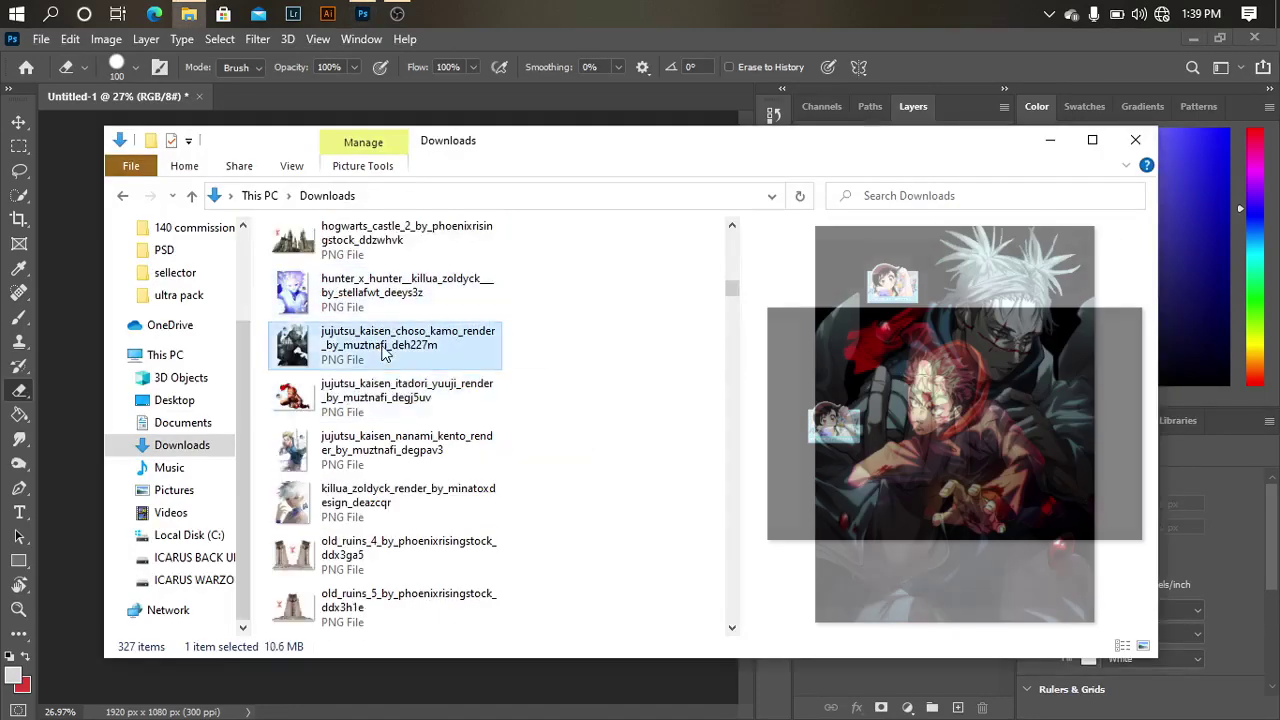
click(363, 415)
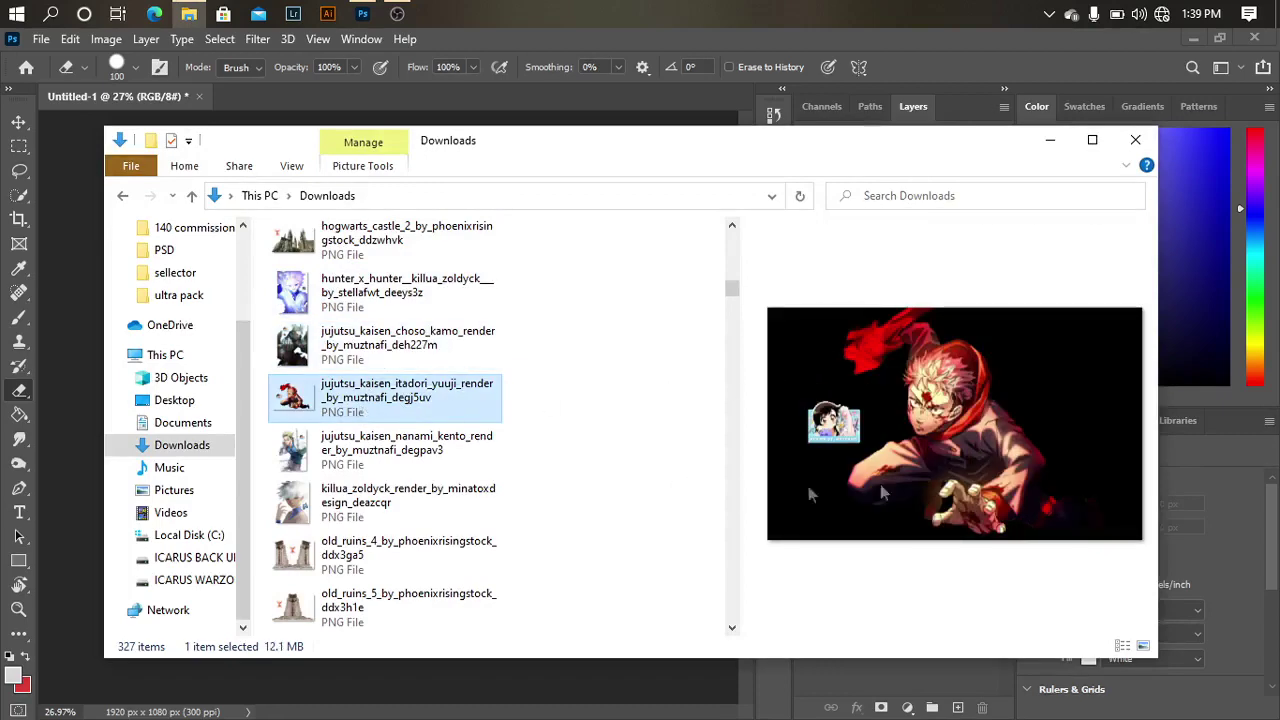
- Open the new render anim folder inside GO EDIT > photoshop on the ICARUS BACK UP (D:) drive
click(165, 557)
double_click(302, 253)
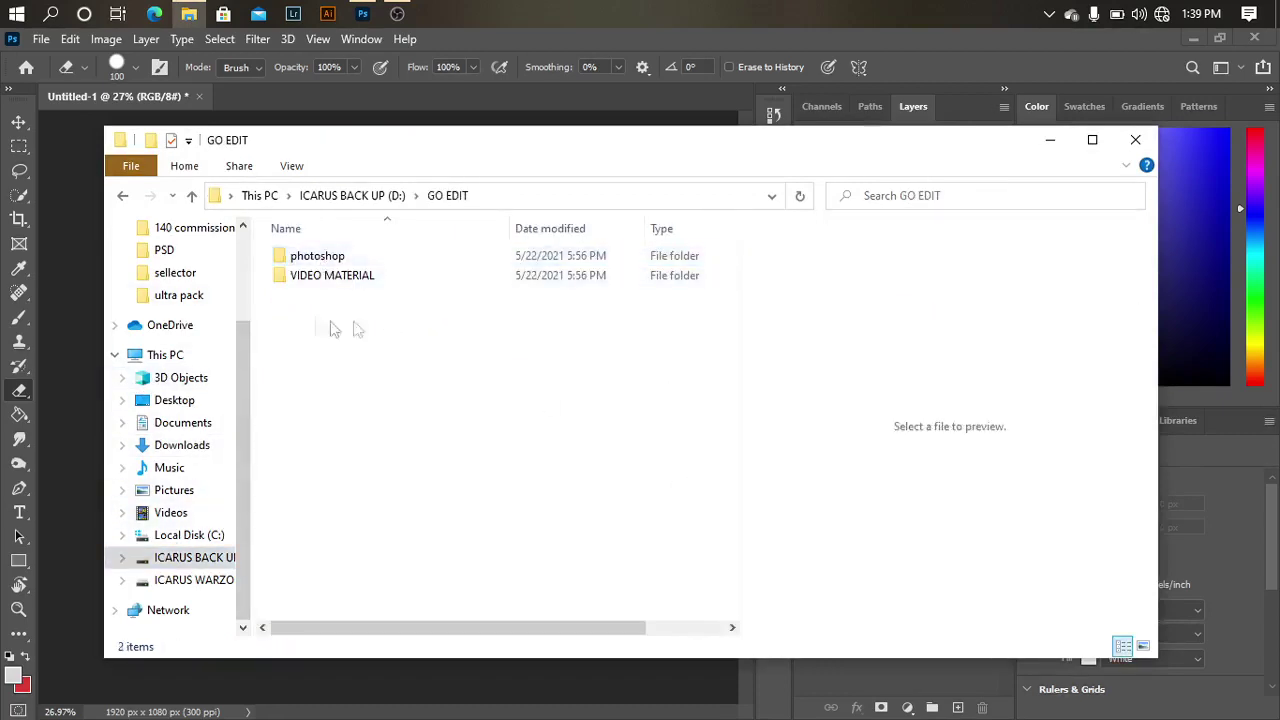
double_click(323, 256)
double_click(340, 374)
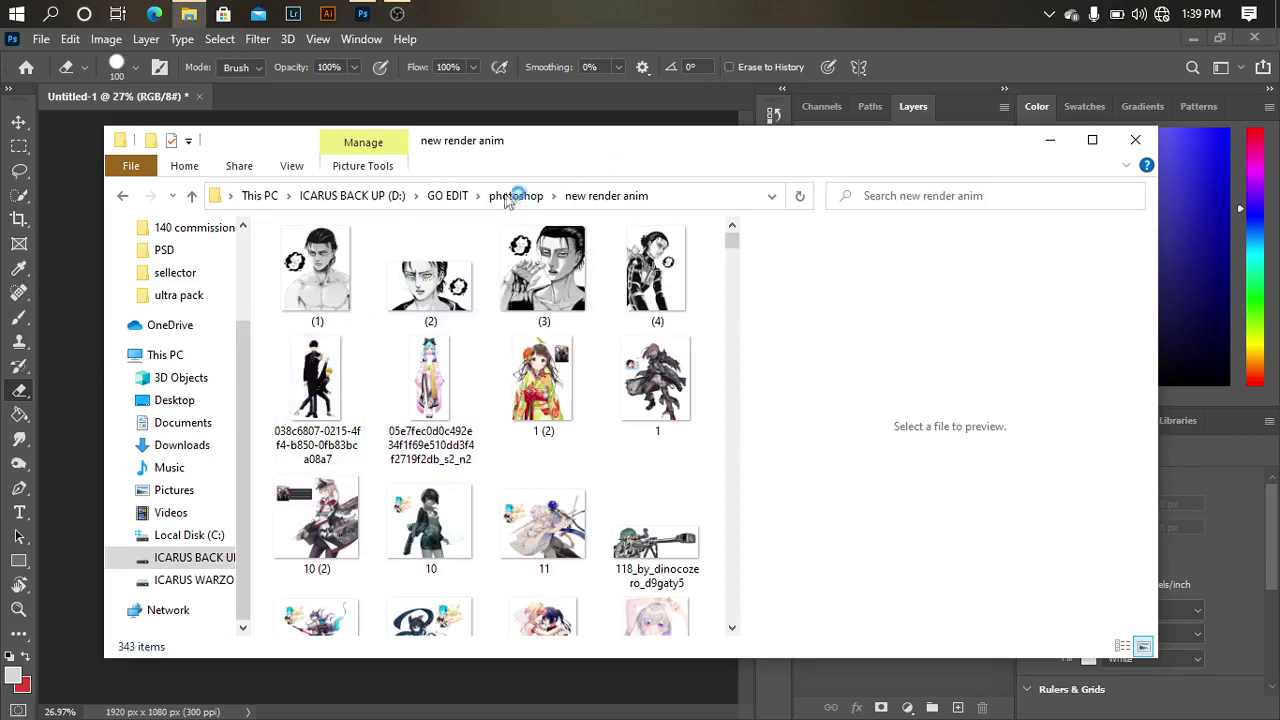
- Preview the numbered character renders near the start of the folder, including 1 (2), 1, 11, 10 and 10 (2)
click(545, 385)
click(657, 385)
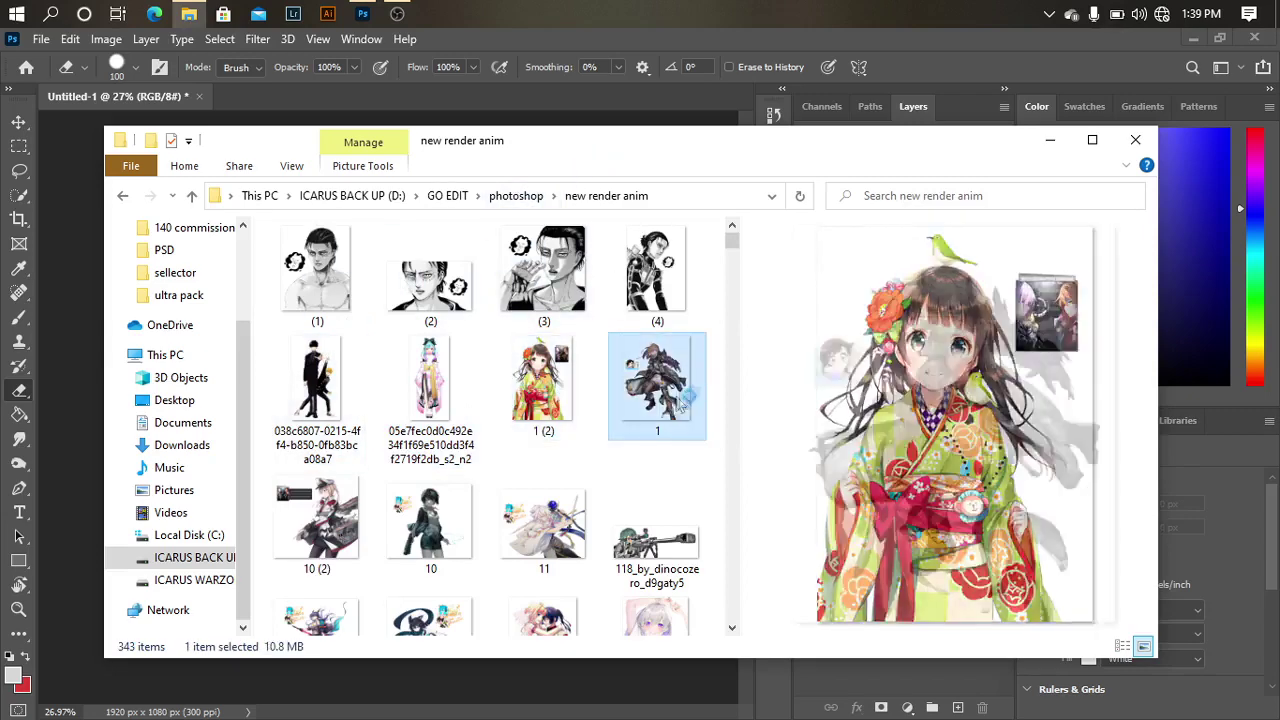
click(545, 530)
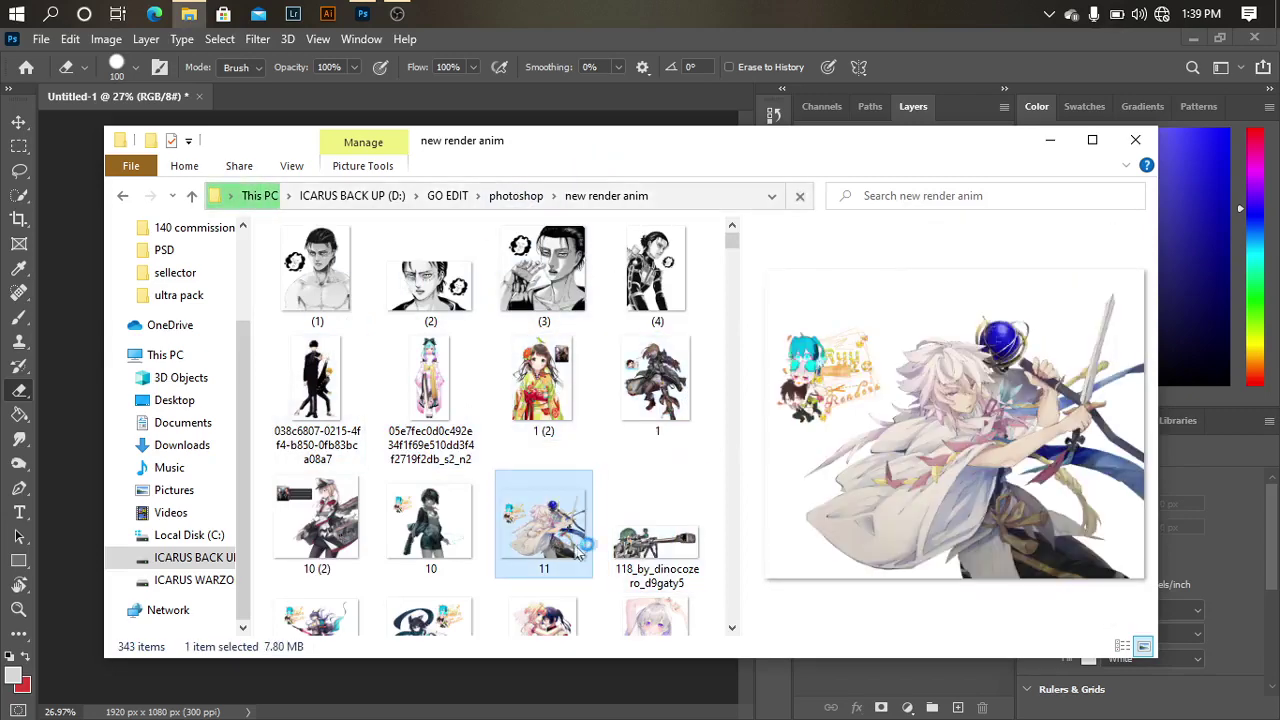
click(430, 520)
click(317, 520)
scroll(330, 500, down, 2)
click(420, 507)
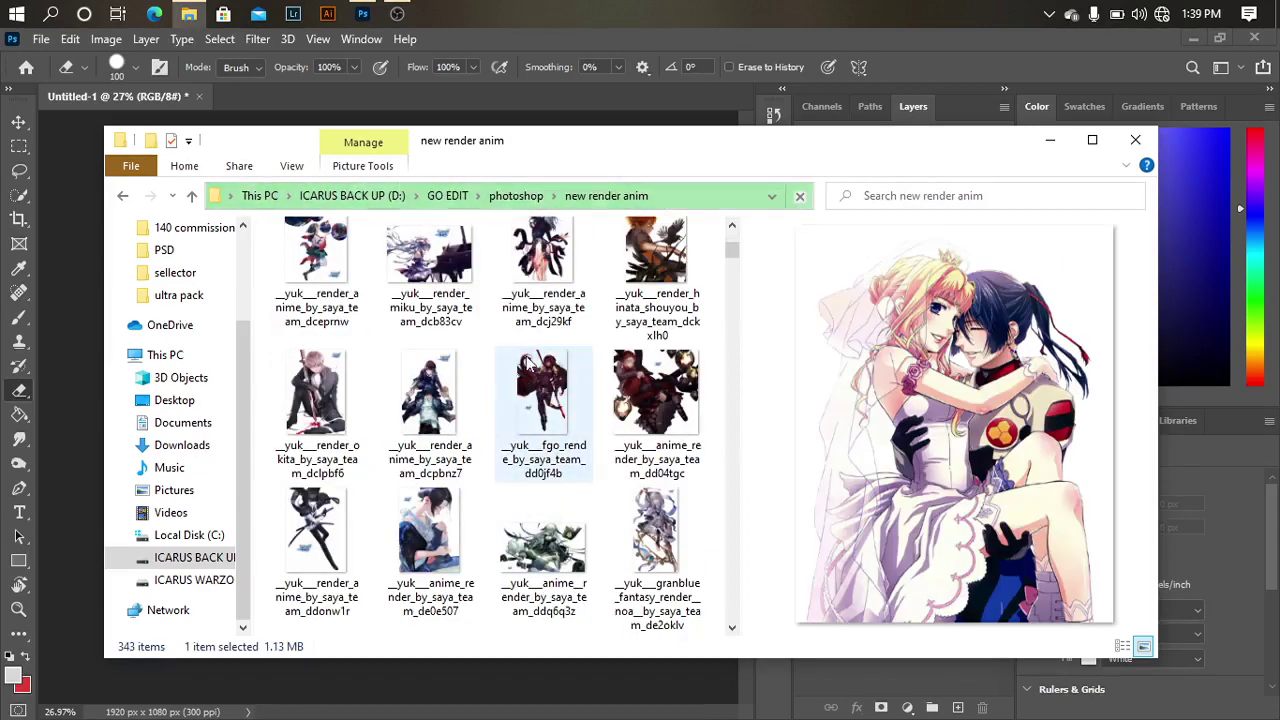
- Preview the Saya Team renders, from the Hinata Shouyou and Miku images through the sword fighter to the Twisted Wonderland character
click(663, 365)
click(660, 230)
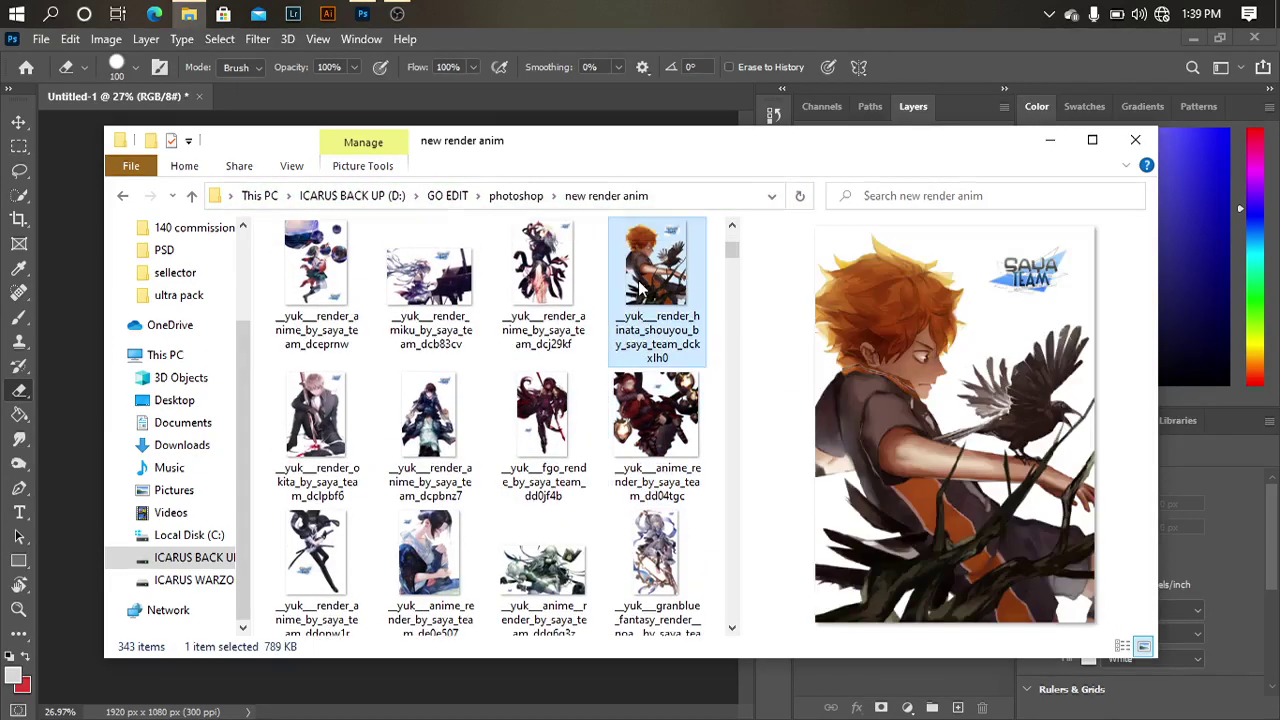
click(548, 298)
click(455, 298)
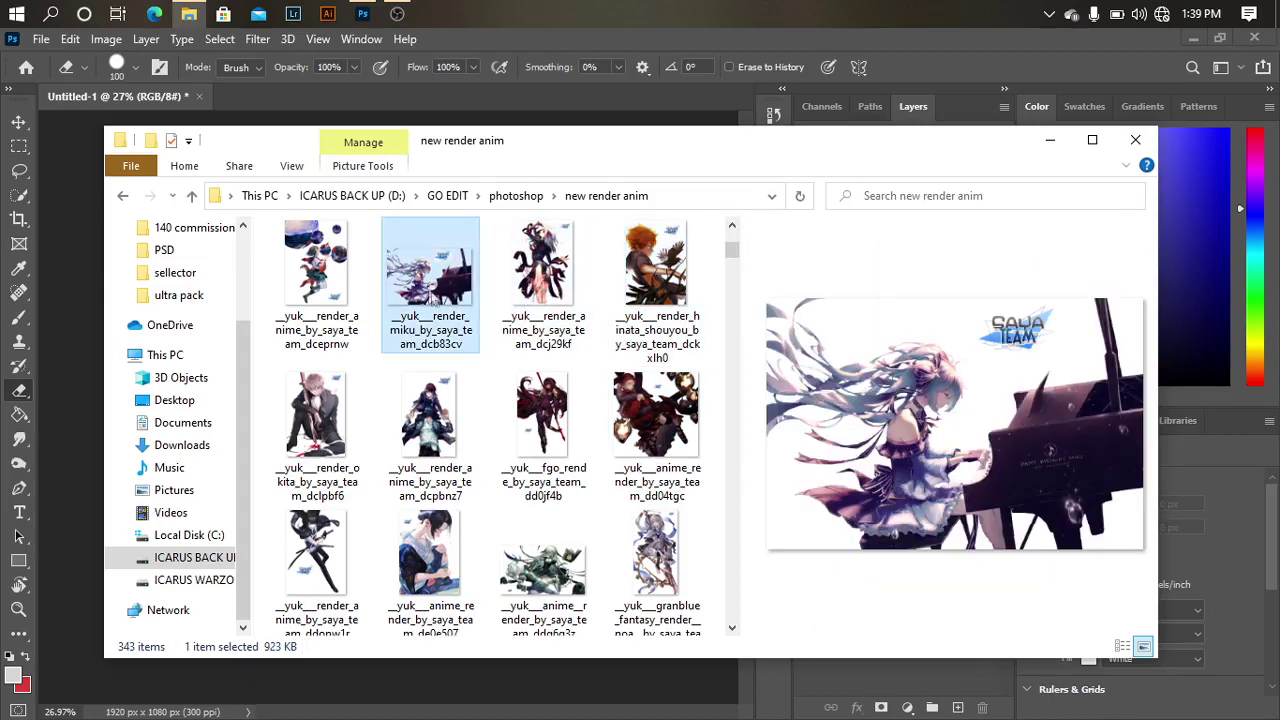
click(338, 440)
click(400, 545)
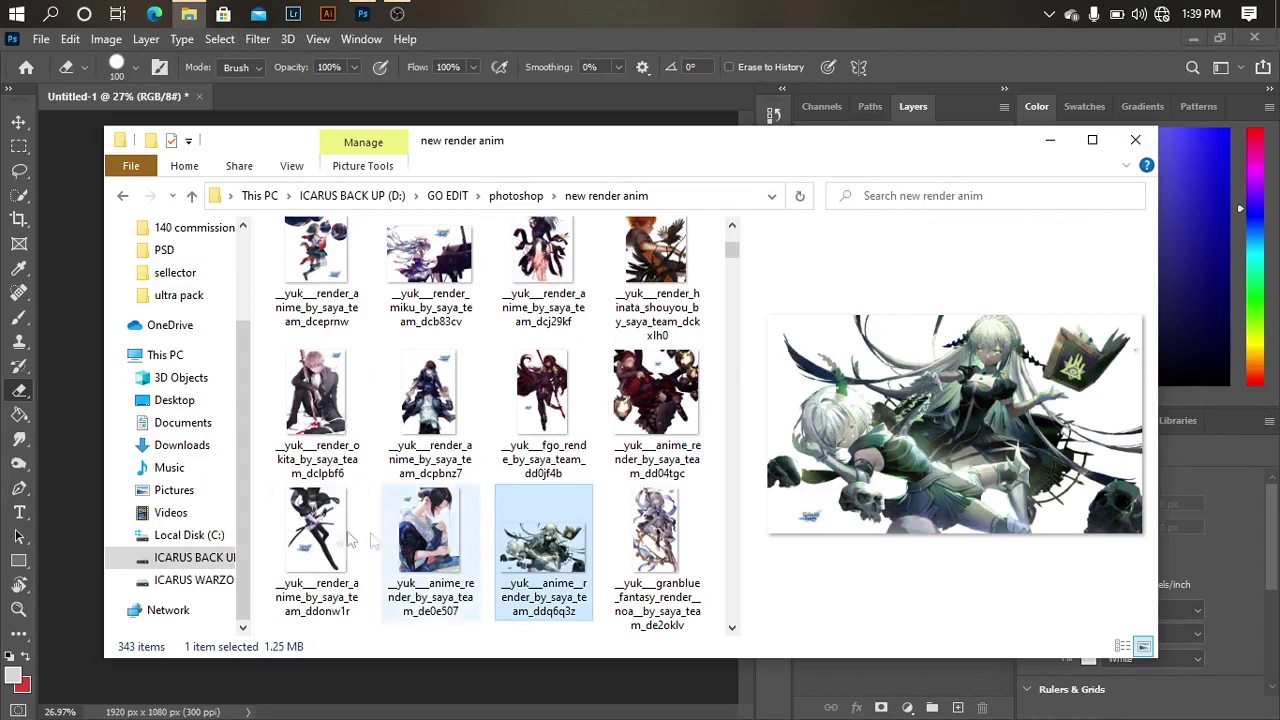
click(340, 535)
scroll(590, 422, down, 1)
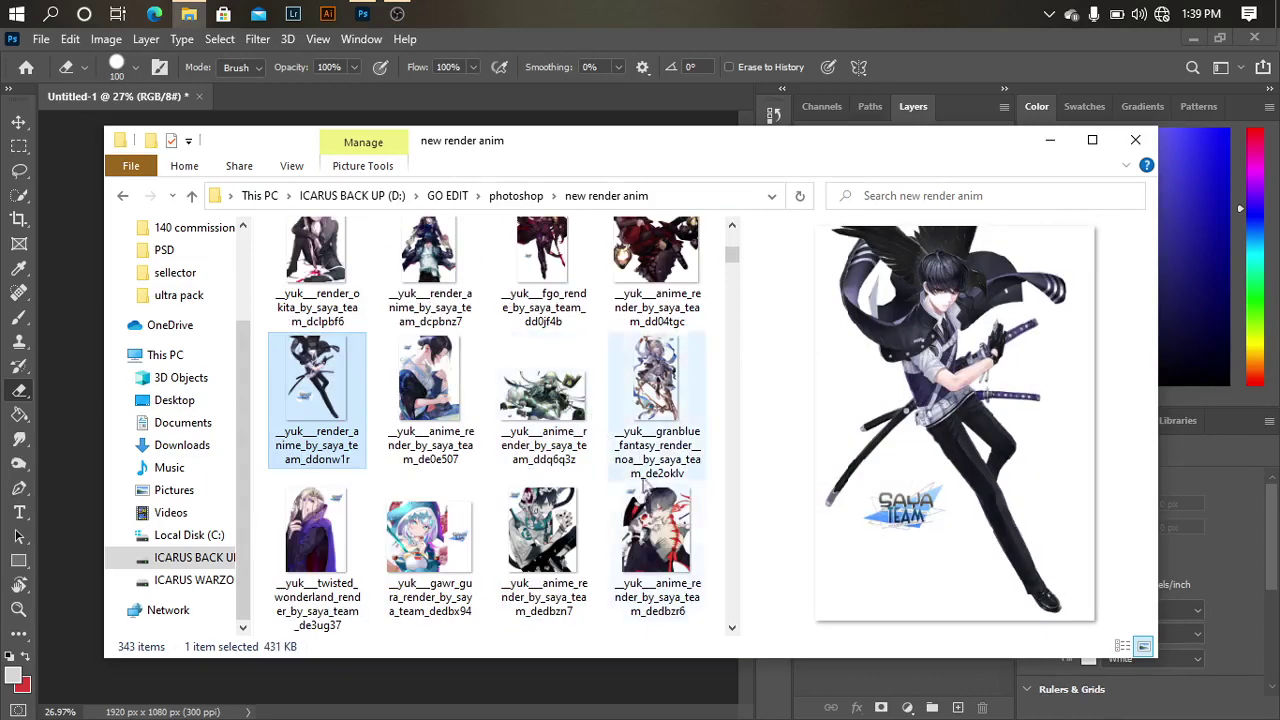
click(630, 405)
click(565, 515)
key(Left)
key(Left)
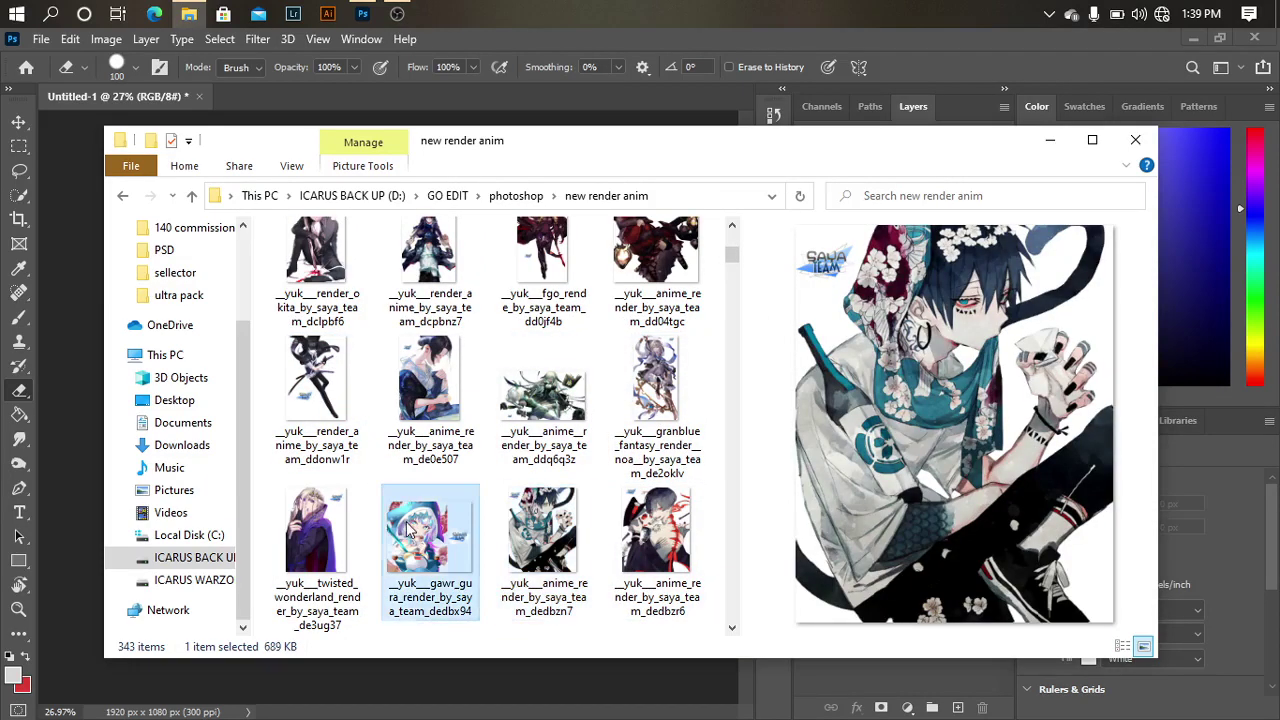
- Compare the Saya Team render ending in ddd1arq with the Ereshkigal render as candidates for the artwork
scroll(493, 437, down, 1)
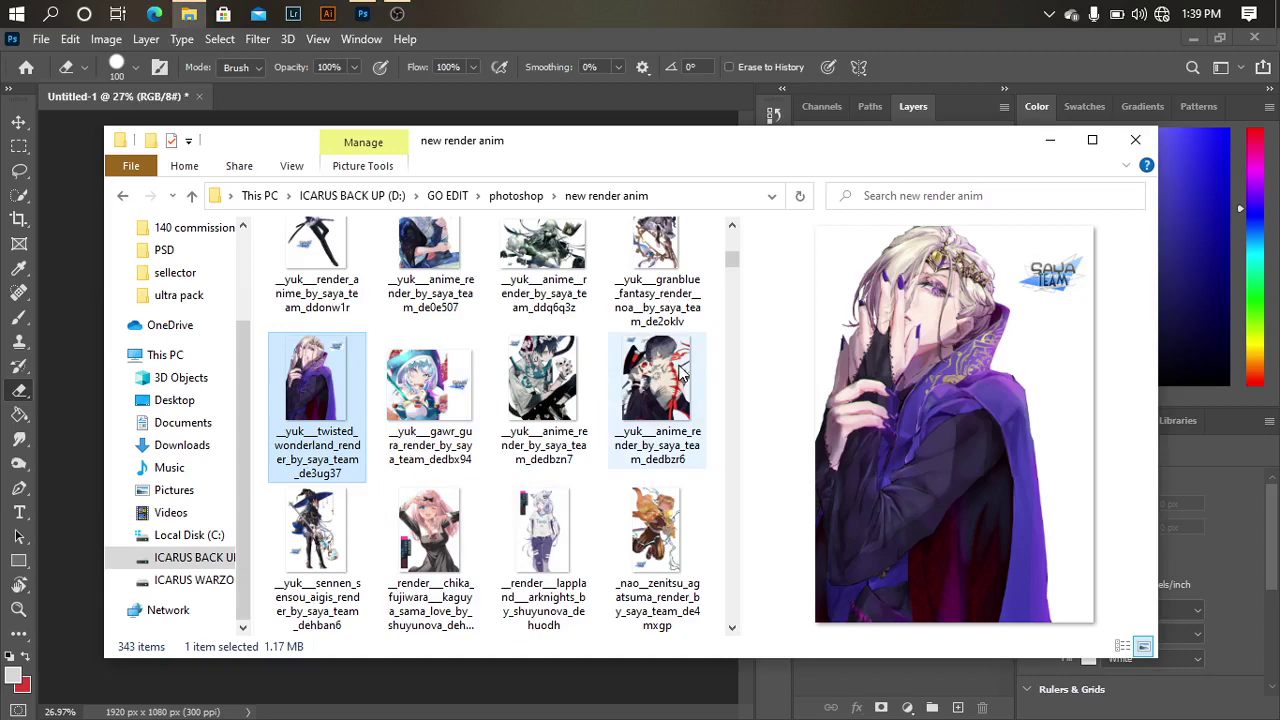
scroll(620, 444, down, 1)
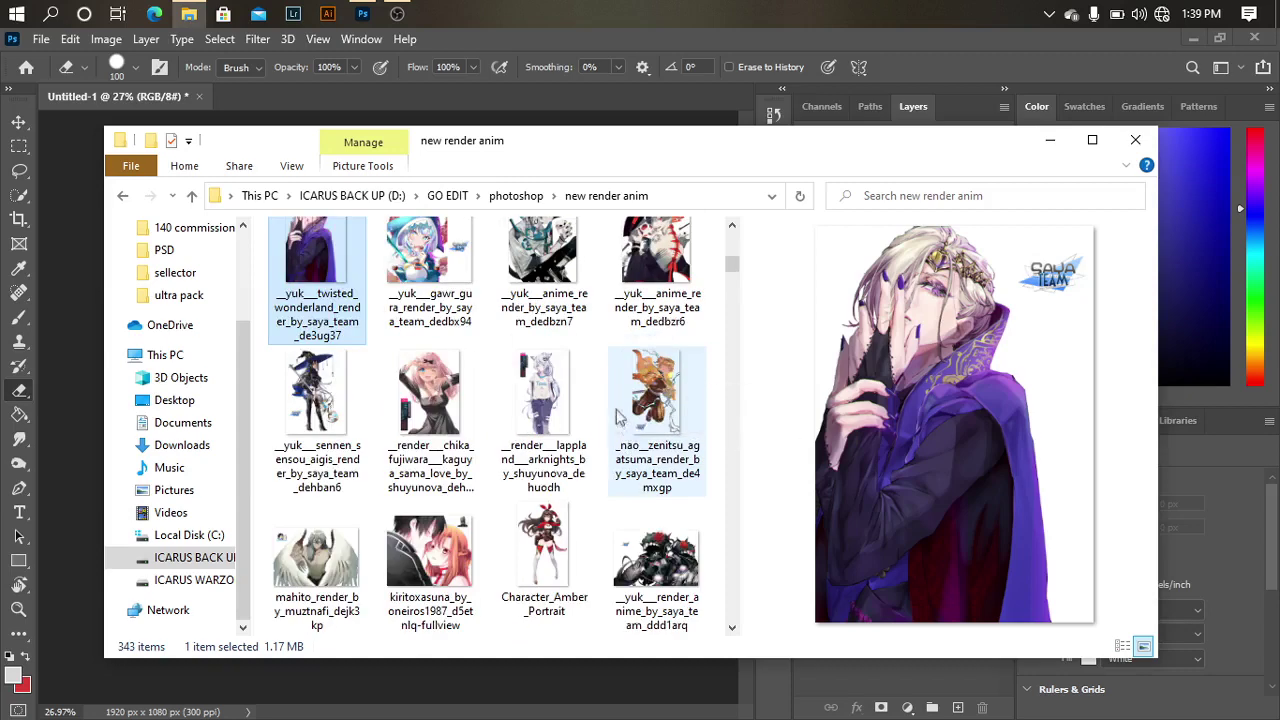
click(625, 550)
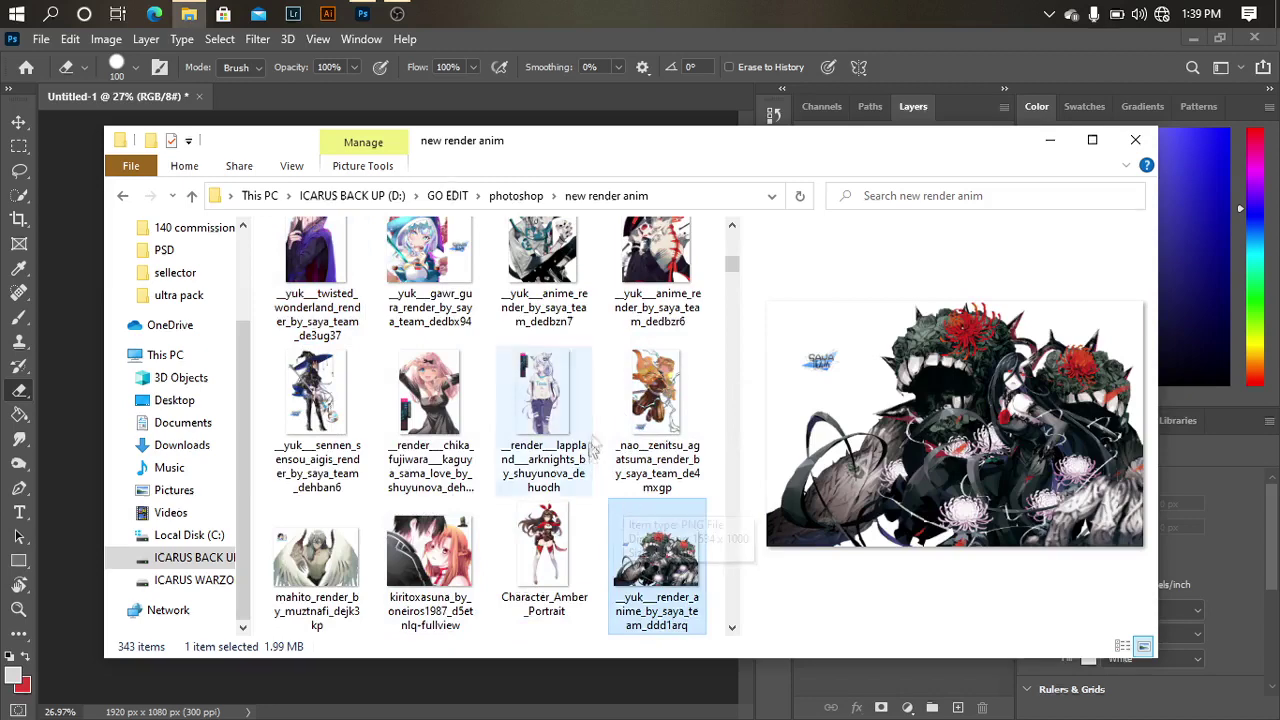
scroll(617, 490, down, 1)
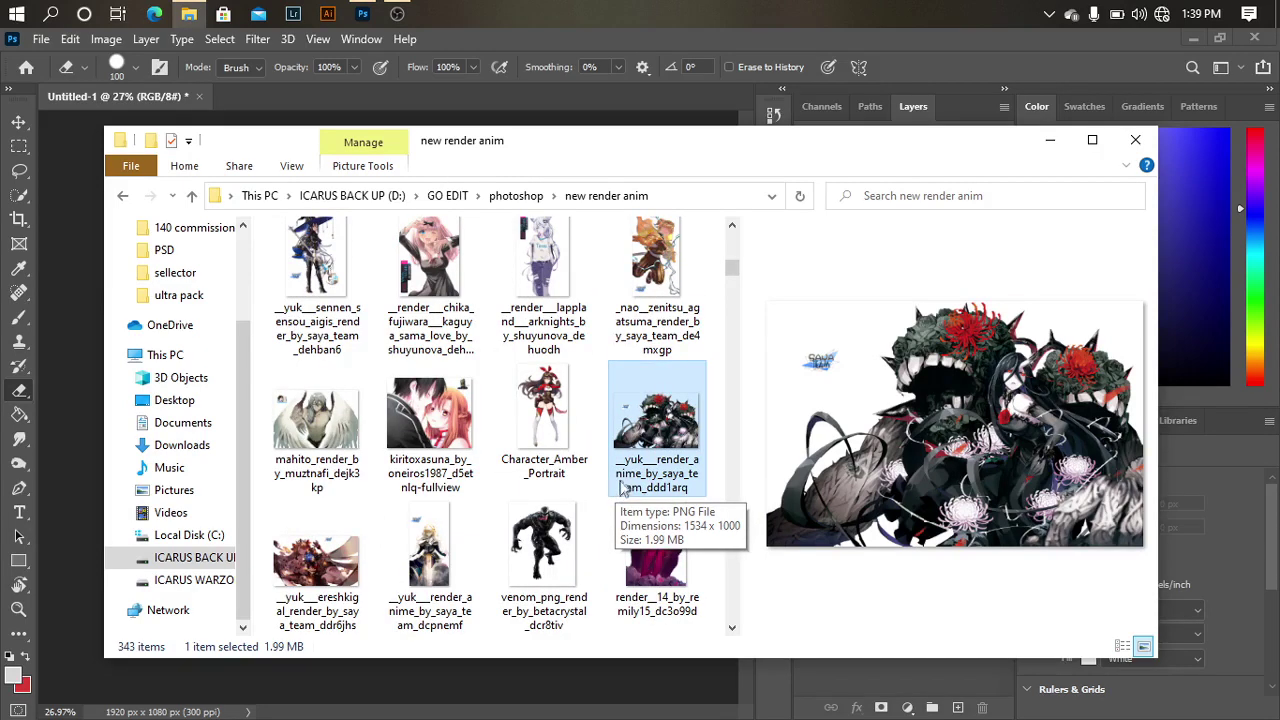
click(316, 560)
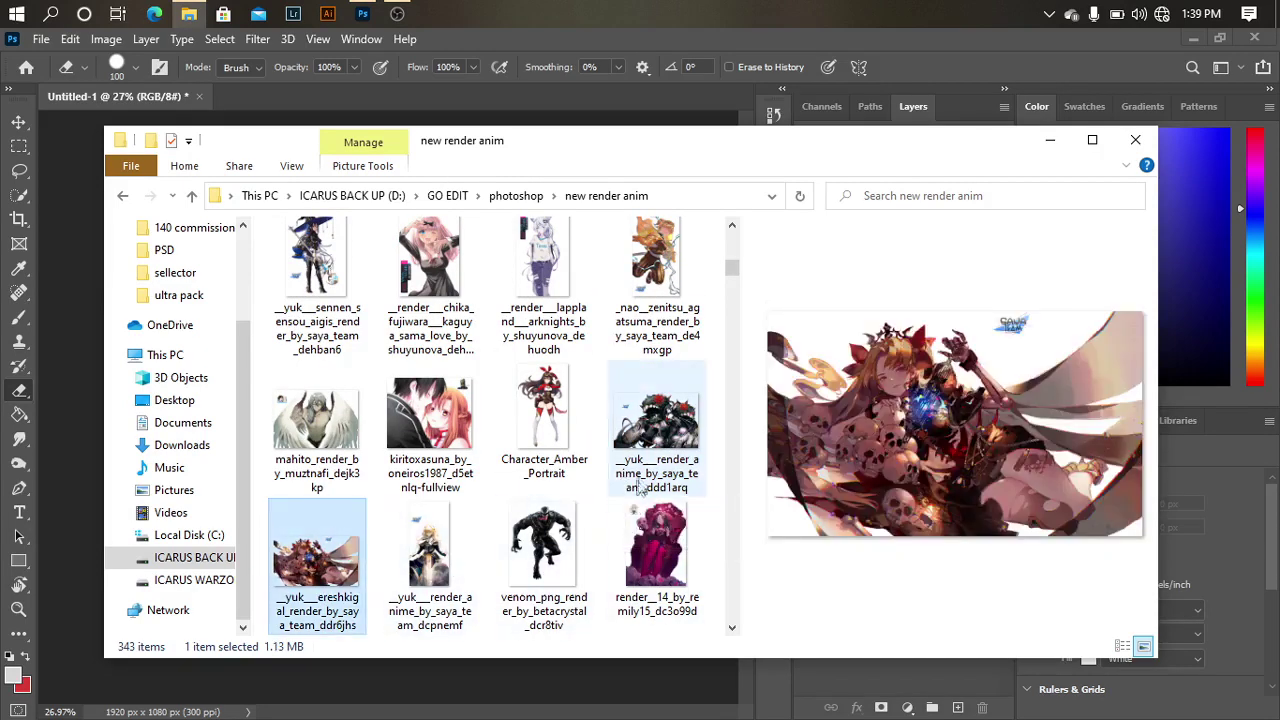
click(672, 460)
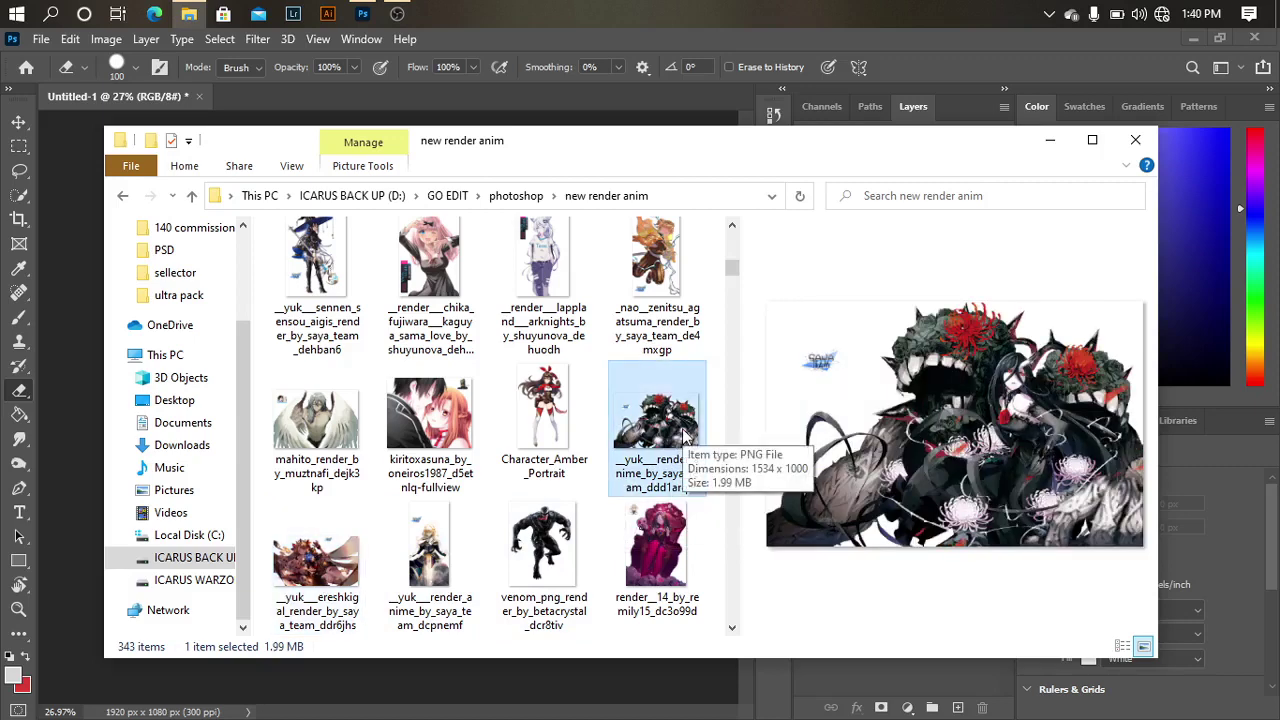
click(316, 560)
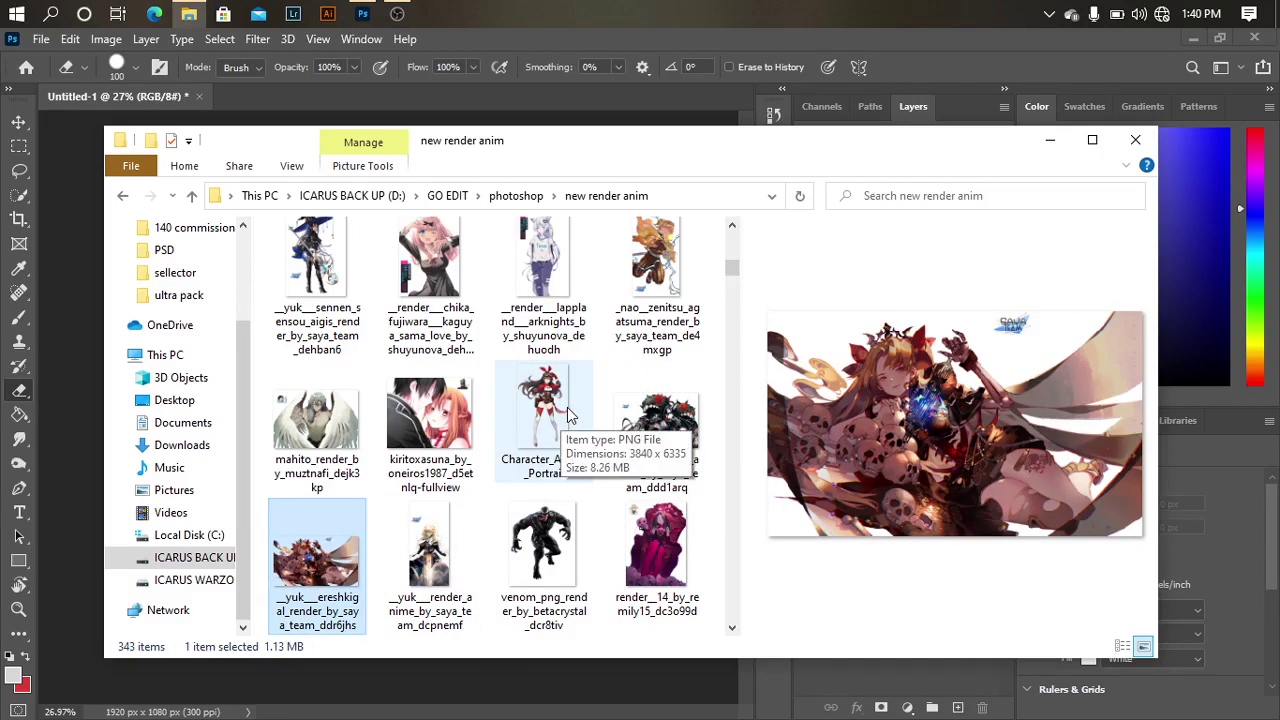
- Examine the red planet, Envy Nightingale 29 and 28, and Rize and Tsukiyama renders as candidates
scroll(565, 425, down, 1)
click(405, 555)
click(538, 550)
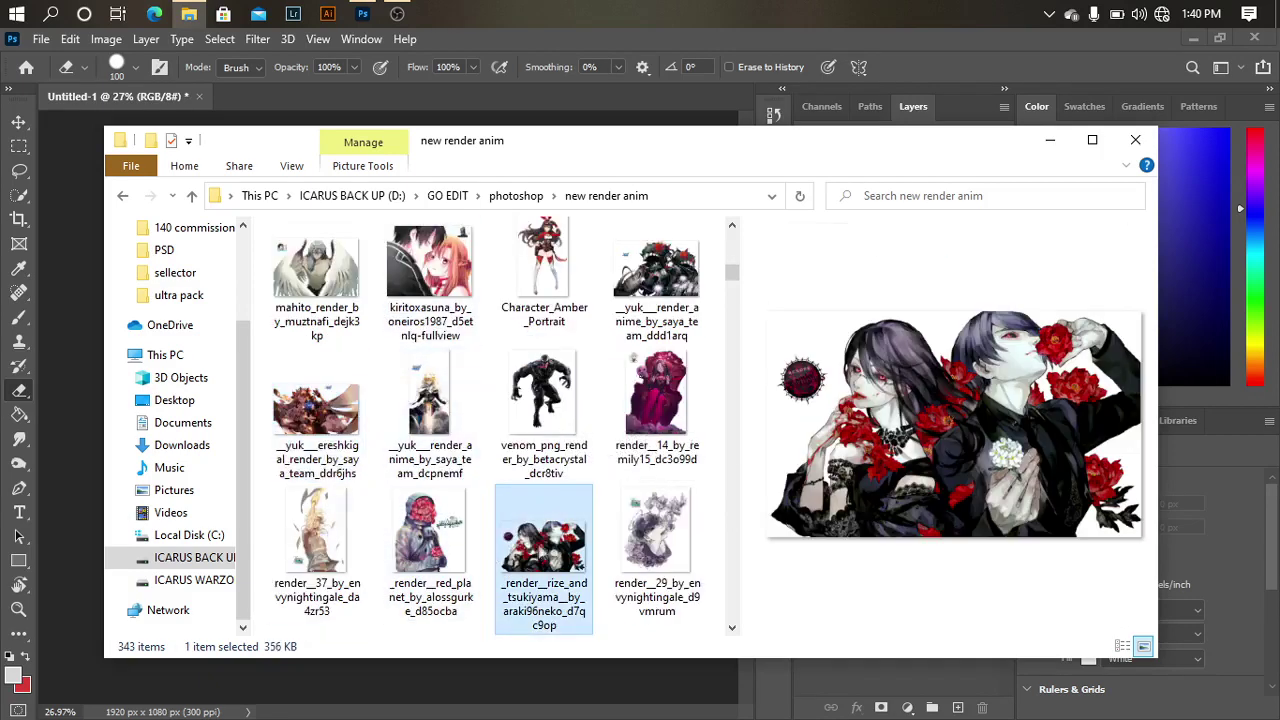
click(649, 545)
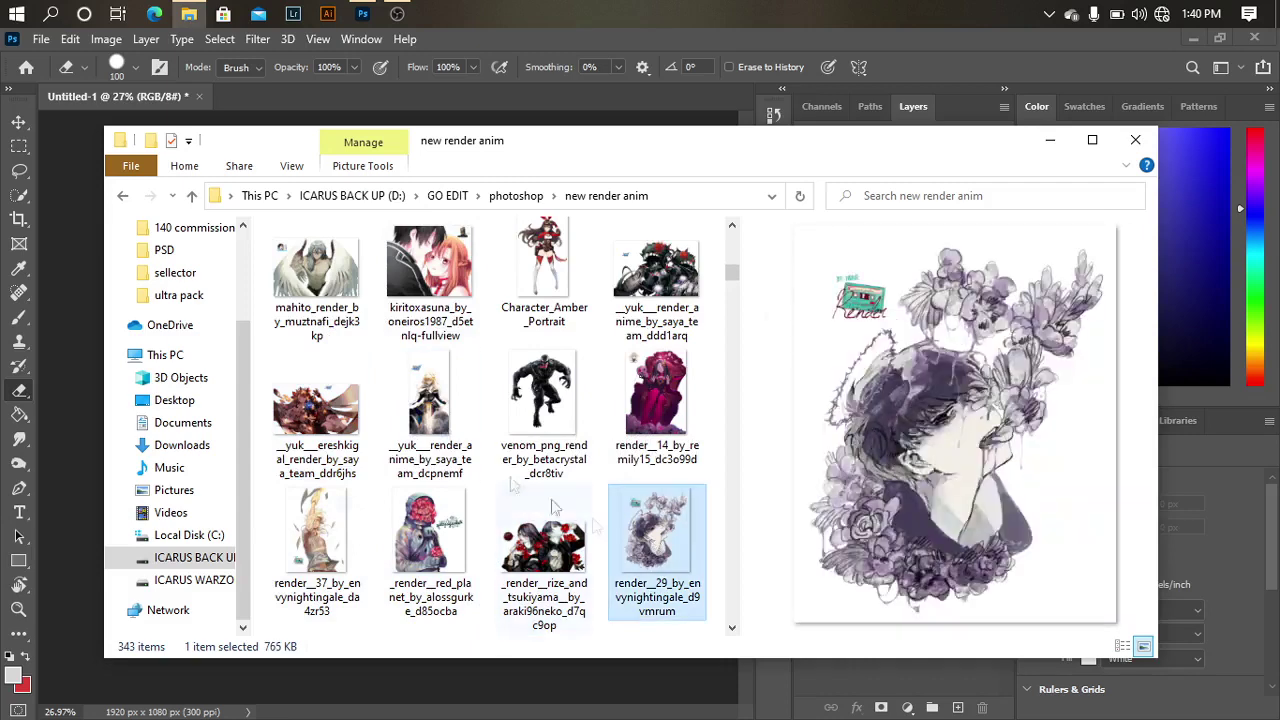
scroll(595, 525, down, 1)
click(430, 555)
click(543, 555)
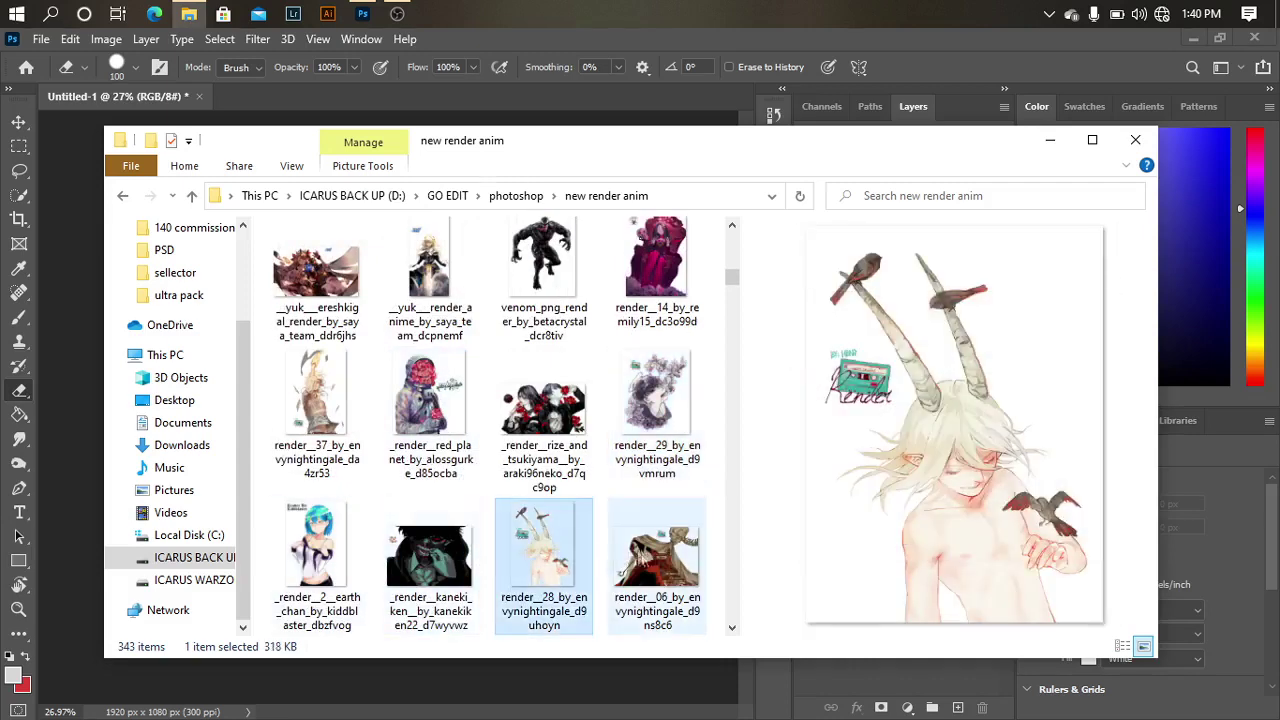
key(Right)
key(Up)
key(Left)
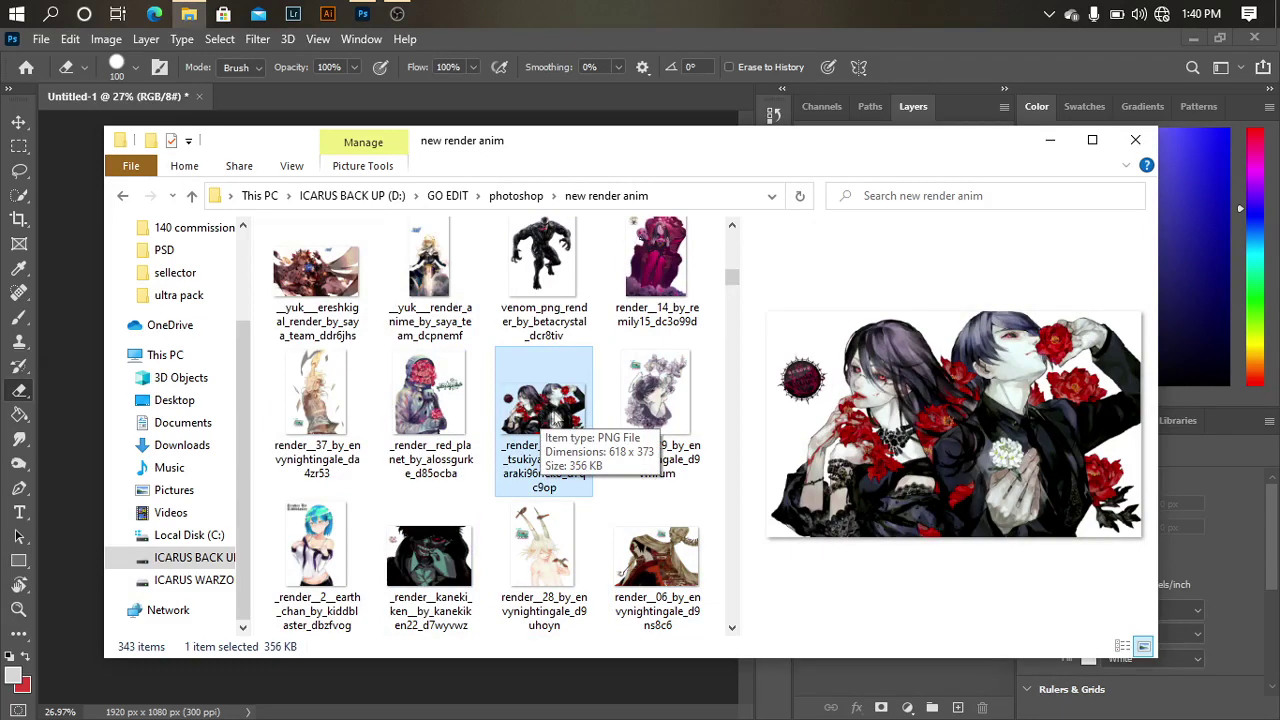
- Preview the Sinon 2 render and the Saya Team render ending in dcsr7iy as candidates
scroll(582, 414, down, 1)
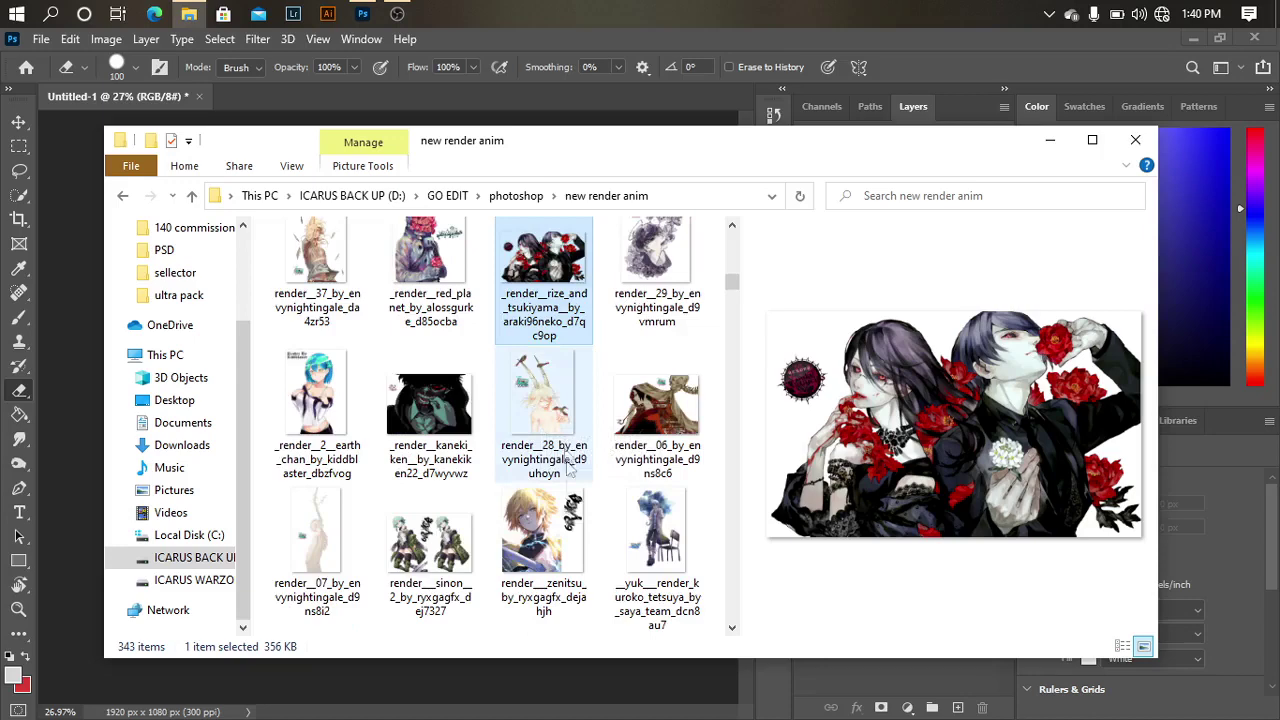
click(455, 560)
scroll(510, 432, down, 1)
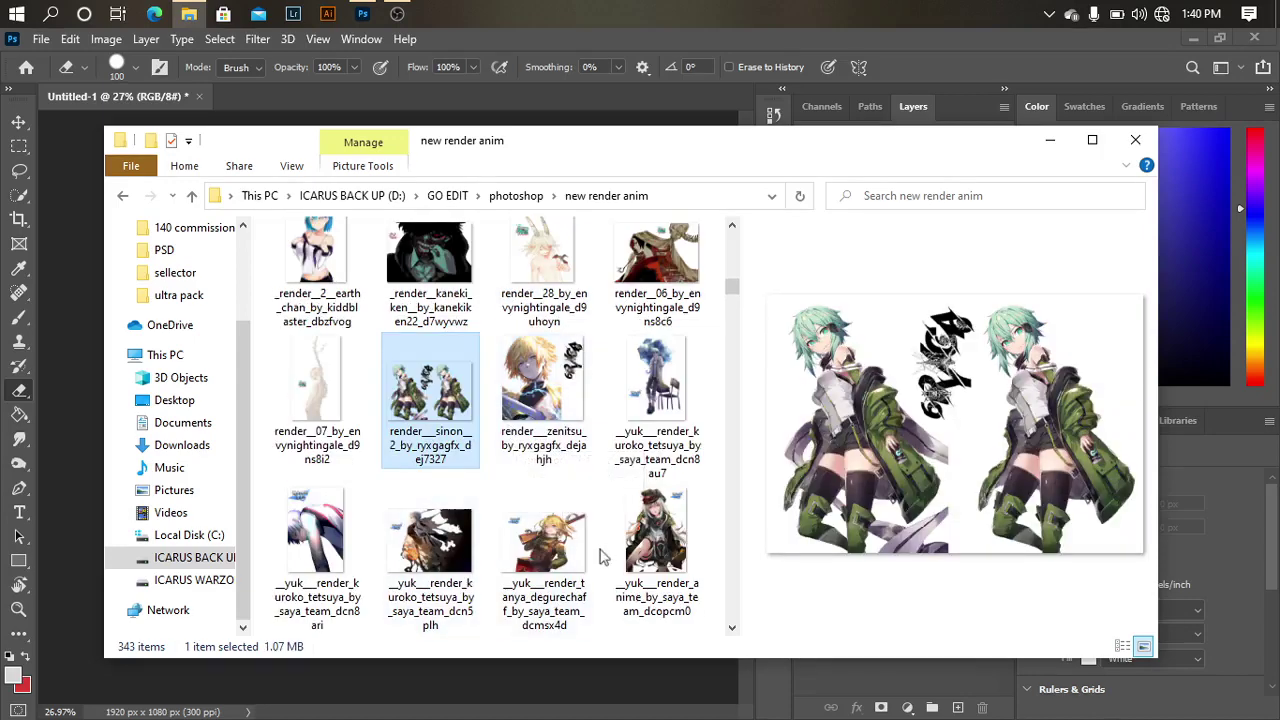
scroll(297, 556, down, 1)
click(305, 545)
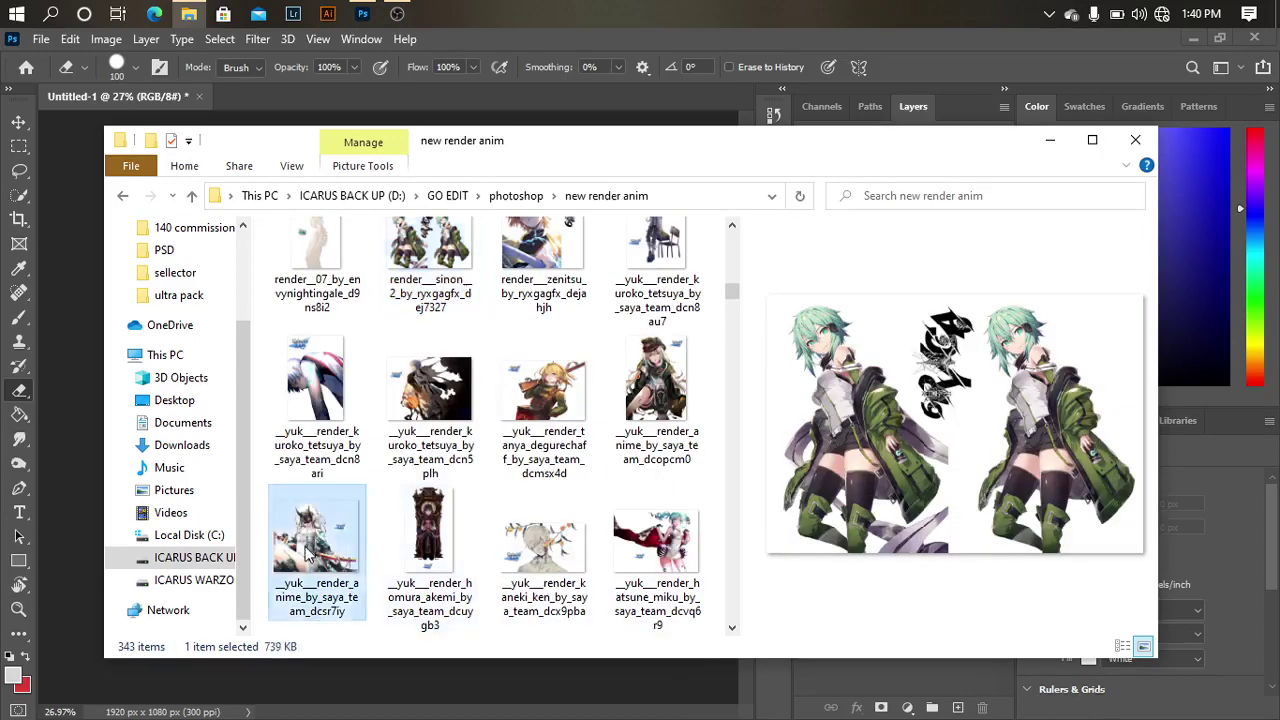
scroll(310, 545, down, 1)
- Compare the Rem, King's Raid, pocket watch, purple-haired girl and Utawarerumono renders by Saya Team as candidates
click(543, 545)
click(656, 545)
click(448, 555)
scroll(453, 462, down, 1)
key(Left)
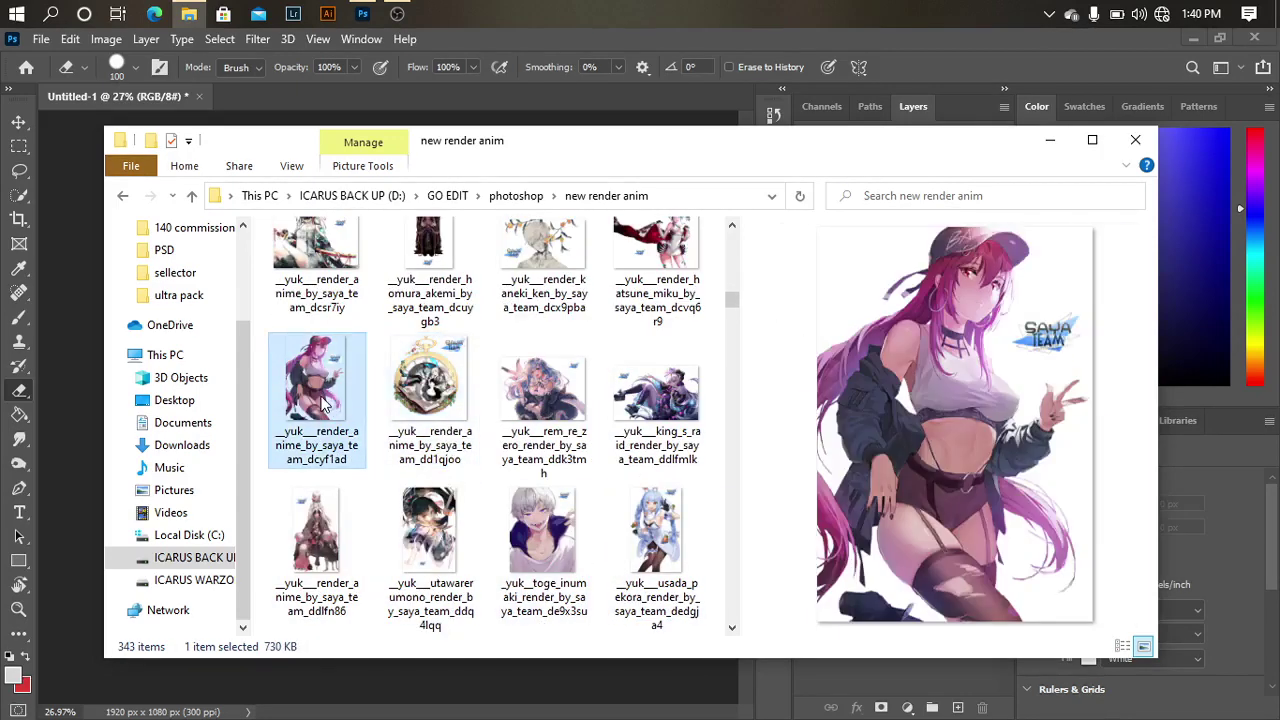
key(Up)
click(505, 478)
click(645, 495)
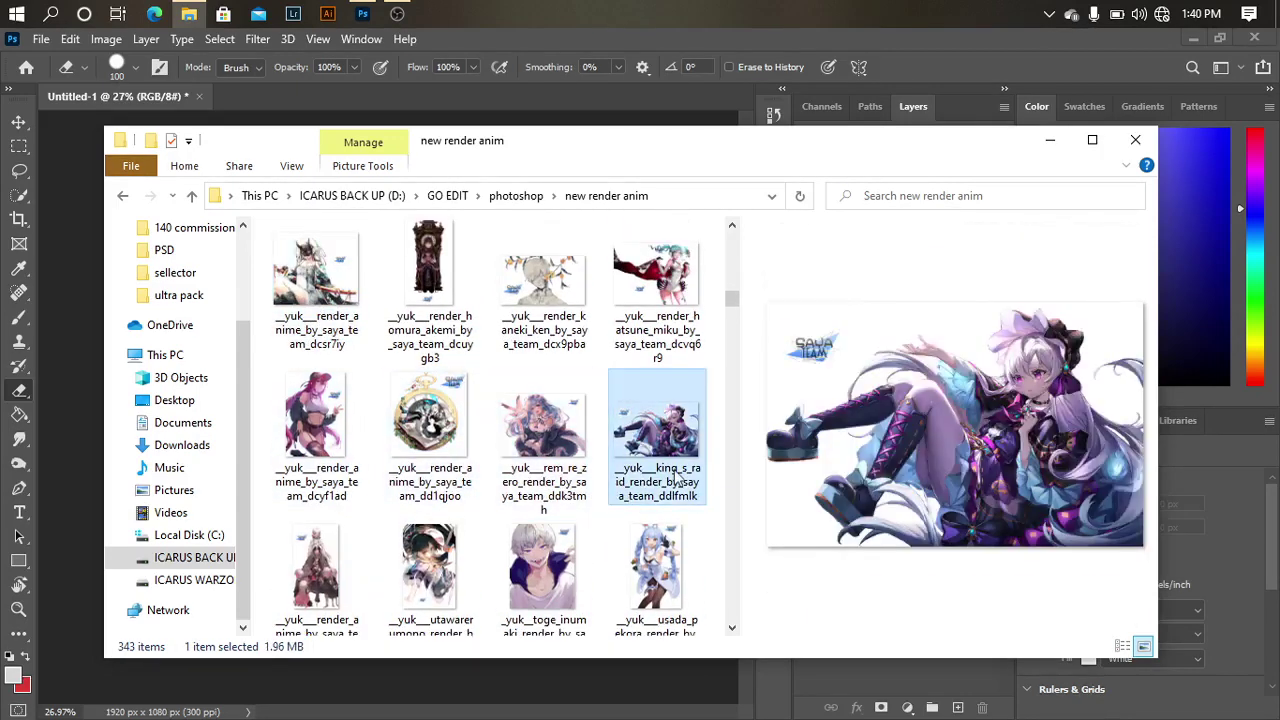
click(530, 460)
click(445, 452)
click(476, 562)
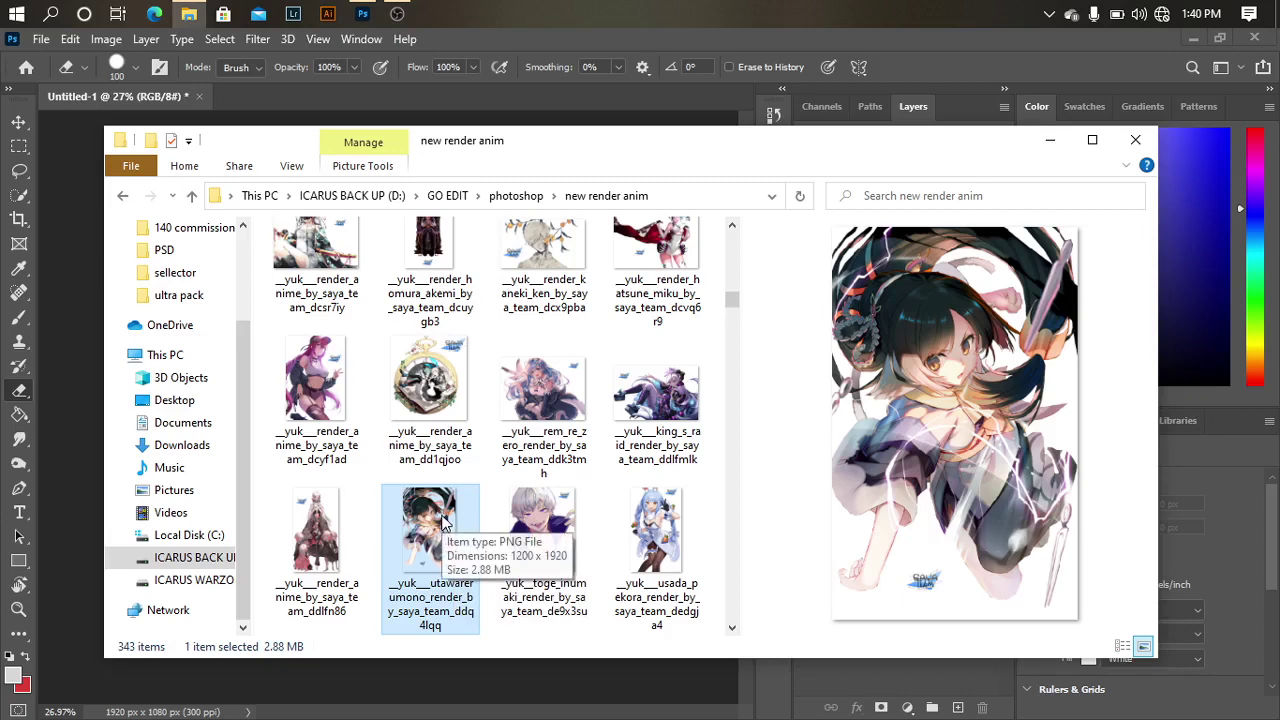
- Preview the Saya Team renders below, including the Vocaloid, Usada Pekora, Kyojuro Rengoku, Satoru Gojou and ddlfn86 images
scroll(517, 530, down, 1)
click(545, 540)
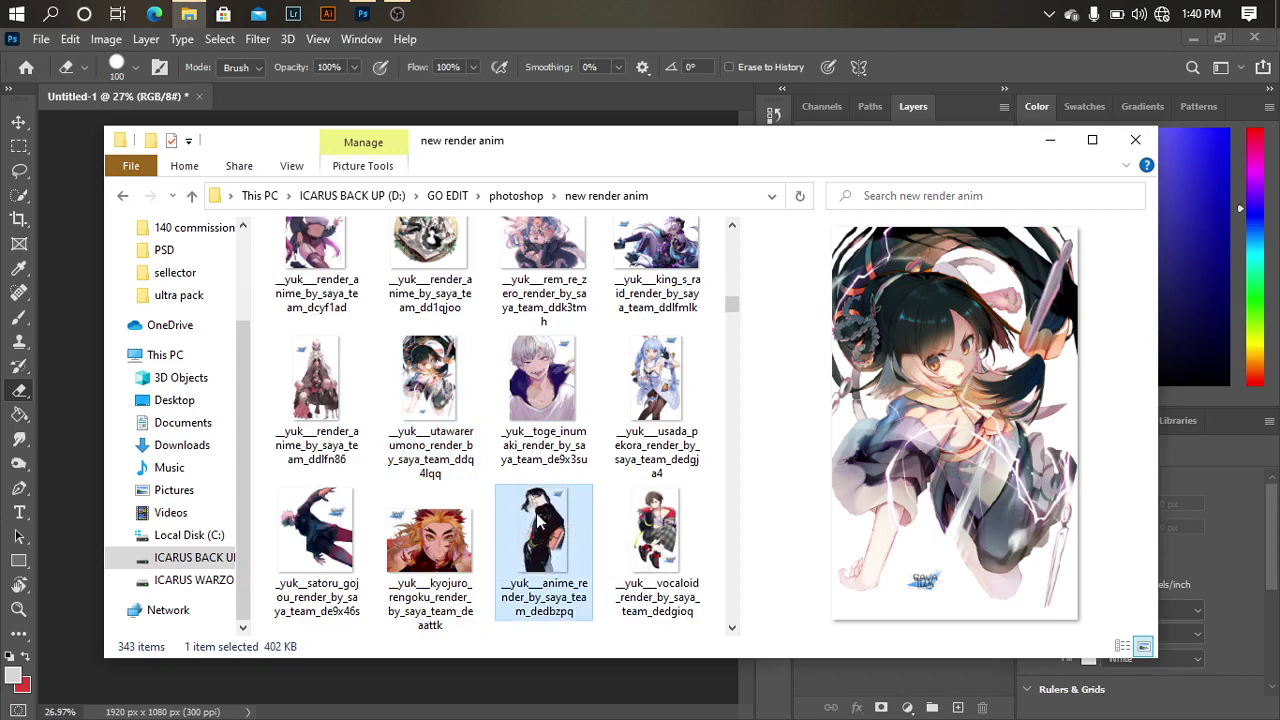
click(655, 525)
click(545, 395)
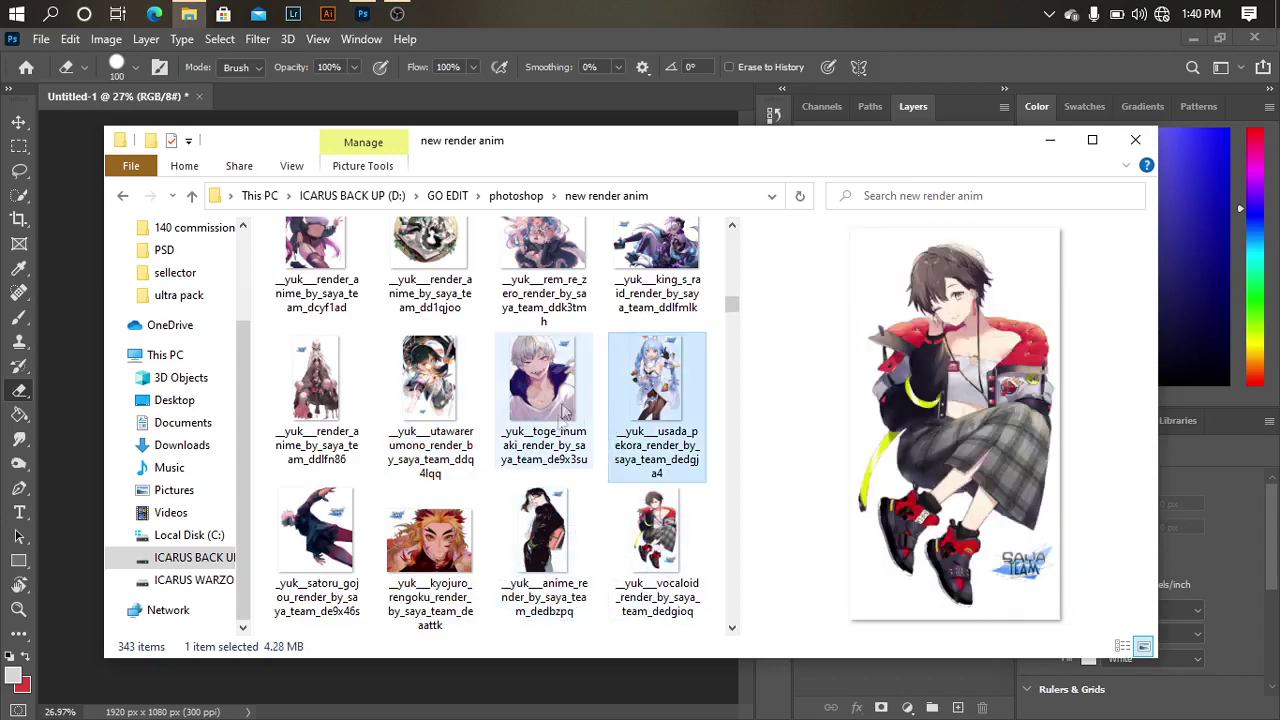
click(430, 540)
click(316, 540)
click(340, 440)
scroll(340, 440, down, 1)
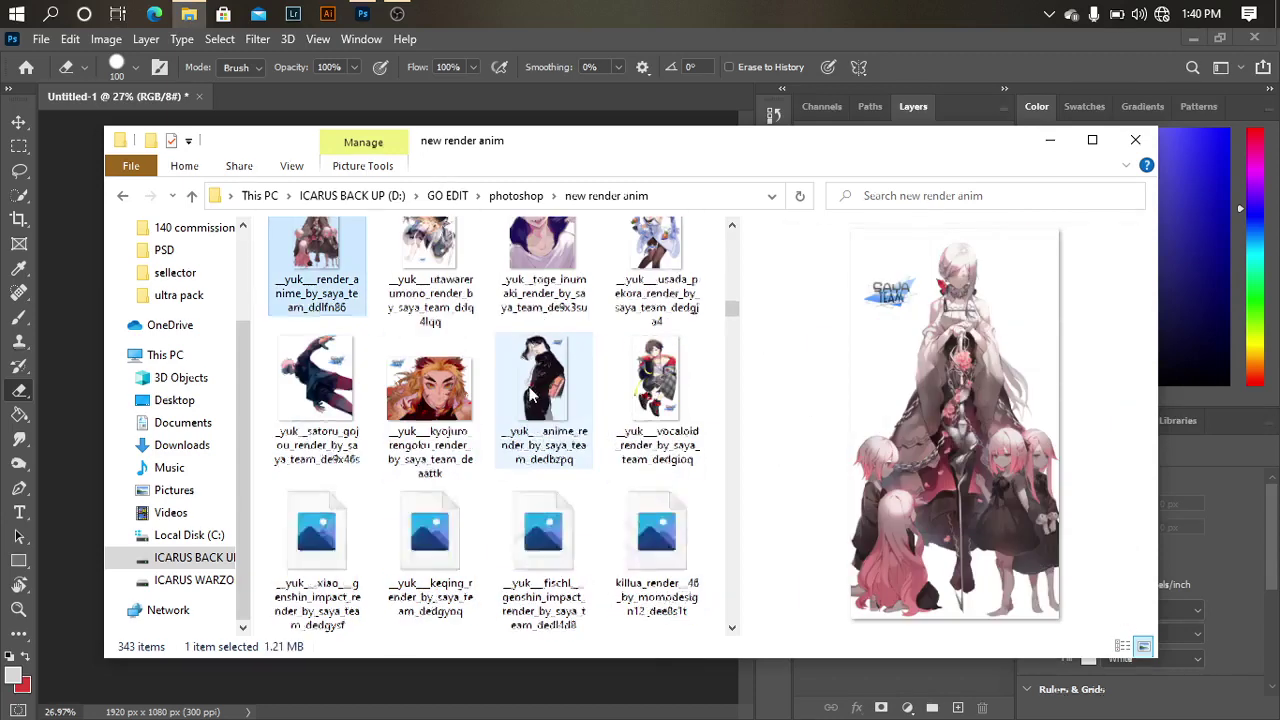
- Preview the Fischl, black-clad anime character, Kyojuro Rengoku, Keqing and Xiao renders
click(565, 530)
click(545, 400)
click(430, 400)
click(450, 520)
click(316, 530)
scroll(460, 508, down, 1)
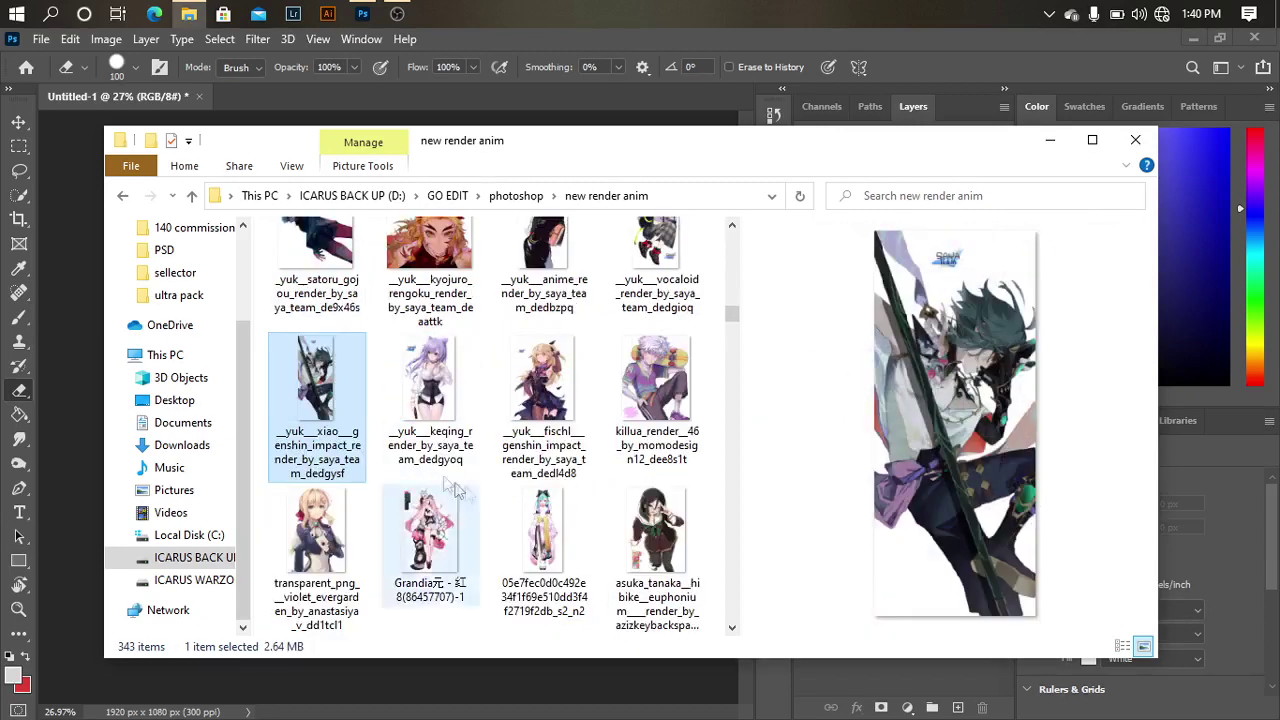
- Preview the renders from Keqing through Asuka Tanaka to the winged Saya Team character ending in dd1qjgj
click(425, 440)
click(625, 475)
click(652, 518)
scroll(490, 420, down, 2)
click(543, 530)
click(430, 540)
click(382, 445)
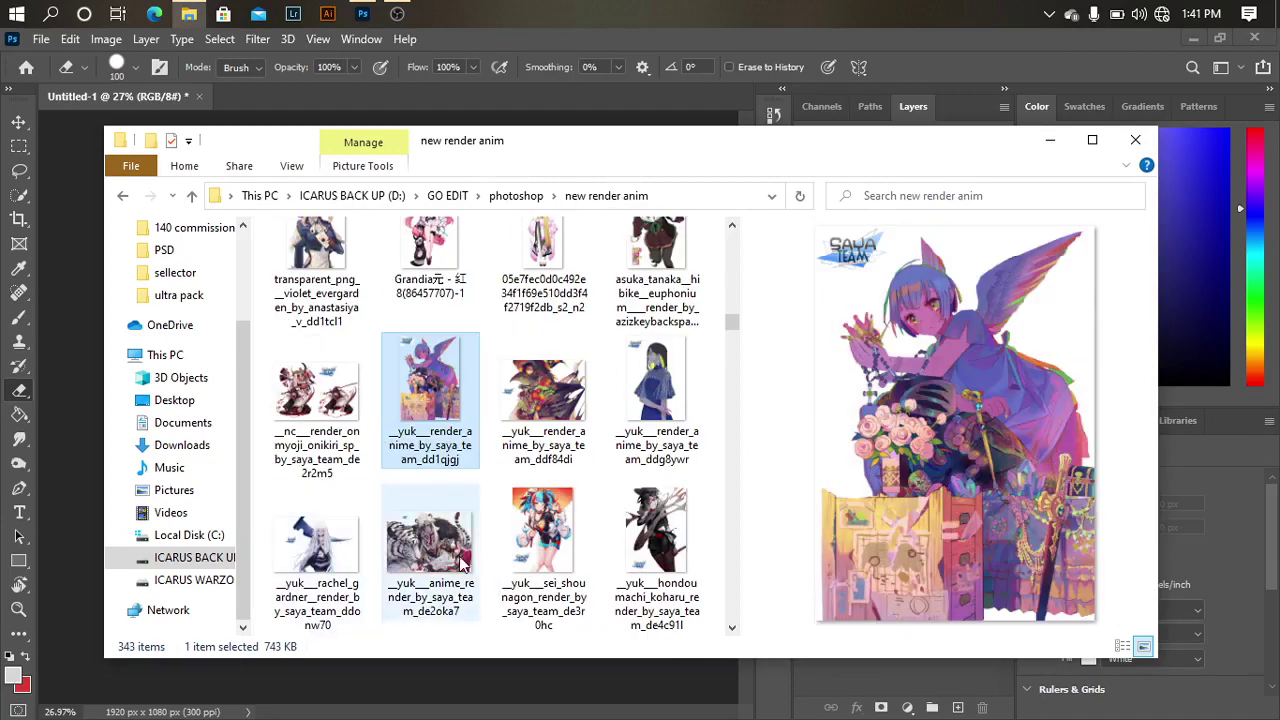
- Examine the white tiger, Hondoumachi Koharu, Itadori Yuuji and pink-haired Vocaloid renders as candidates
click(430, 545)
click(655, 550)
scroll(537, 480, down, 1)
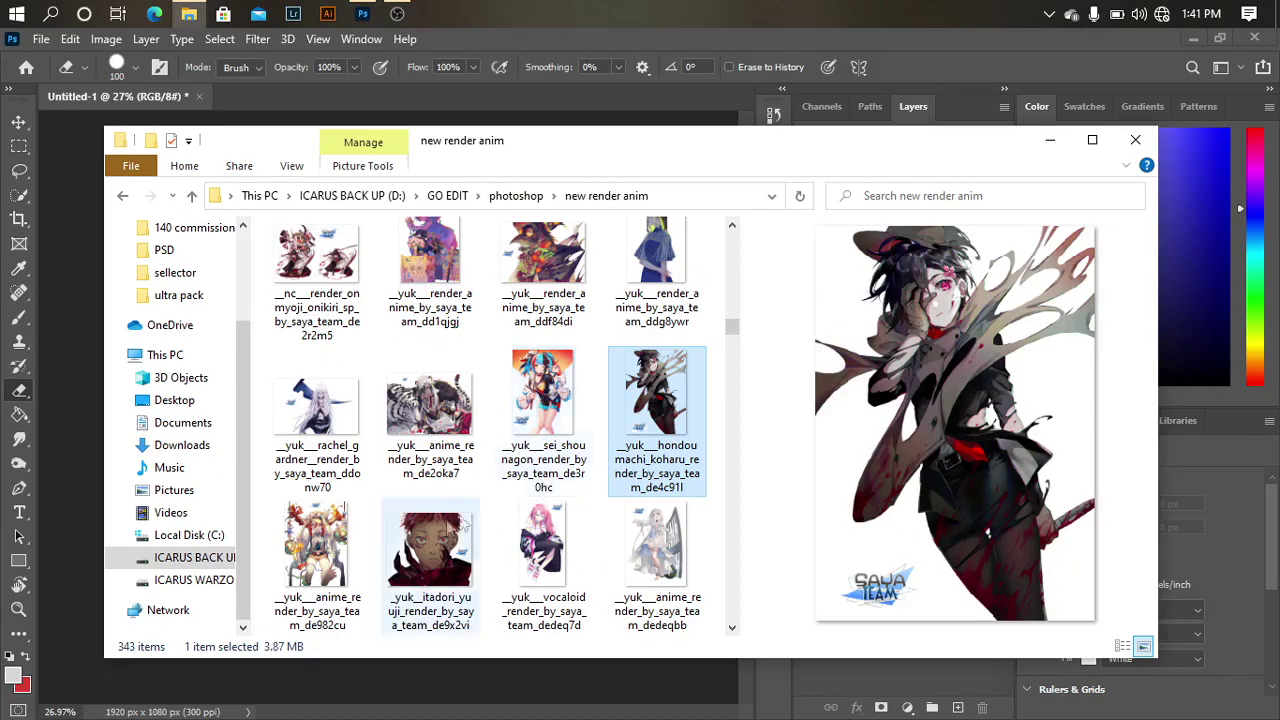
click(430, 550)
click(543, 550)
scroll(520, 395, down, 1)
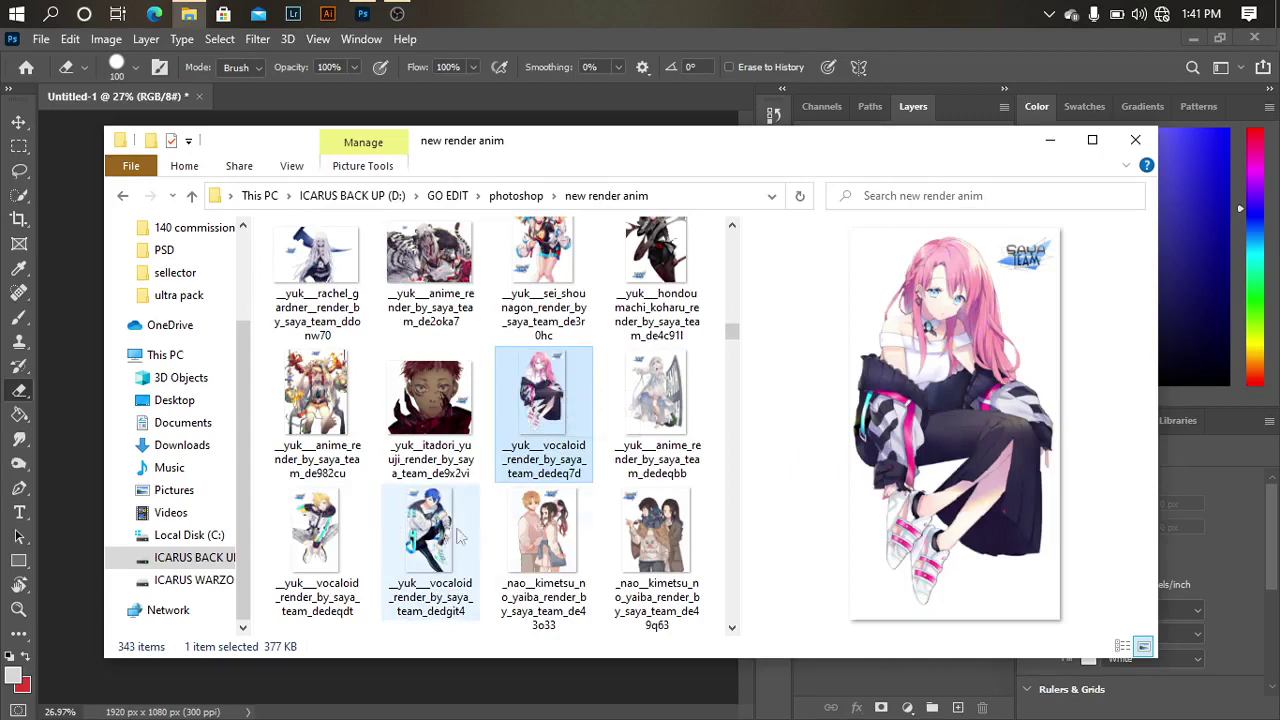
scroll(540, 550, down, 1)
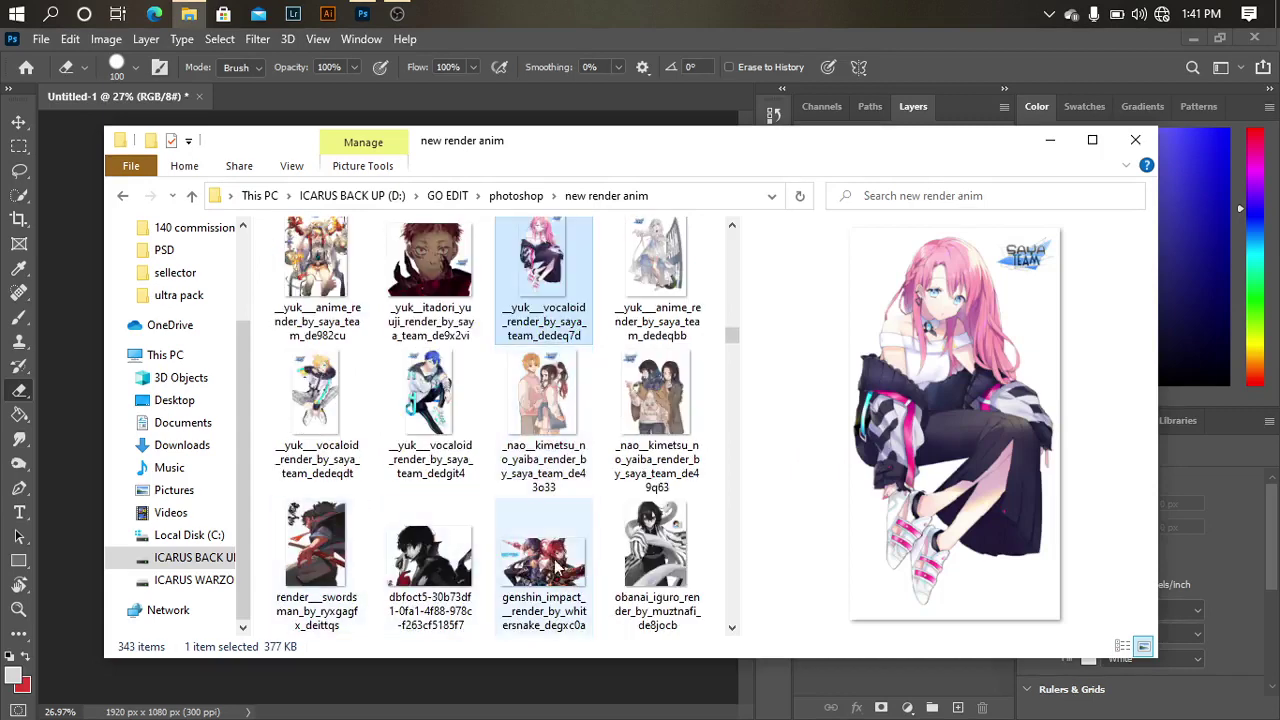
- Preview the Genshin Impact, Obanai Iguro, Rimuru Tempest, blonde schoolgirl and Saber Alter renders
click(543, 560)
scroll(545, 430, down, 1)
click(655, 415)
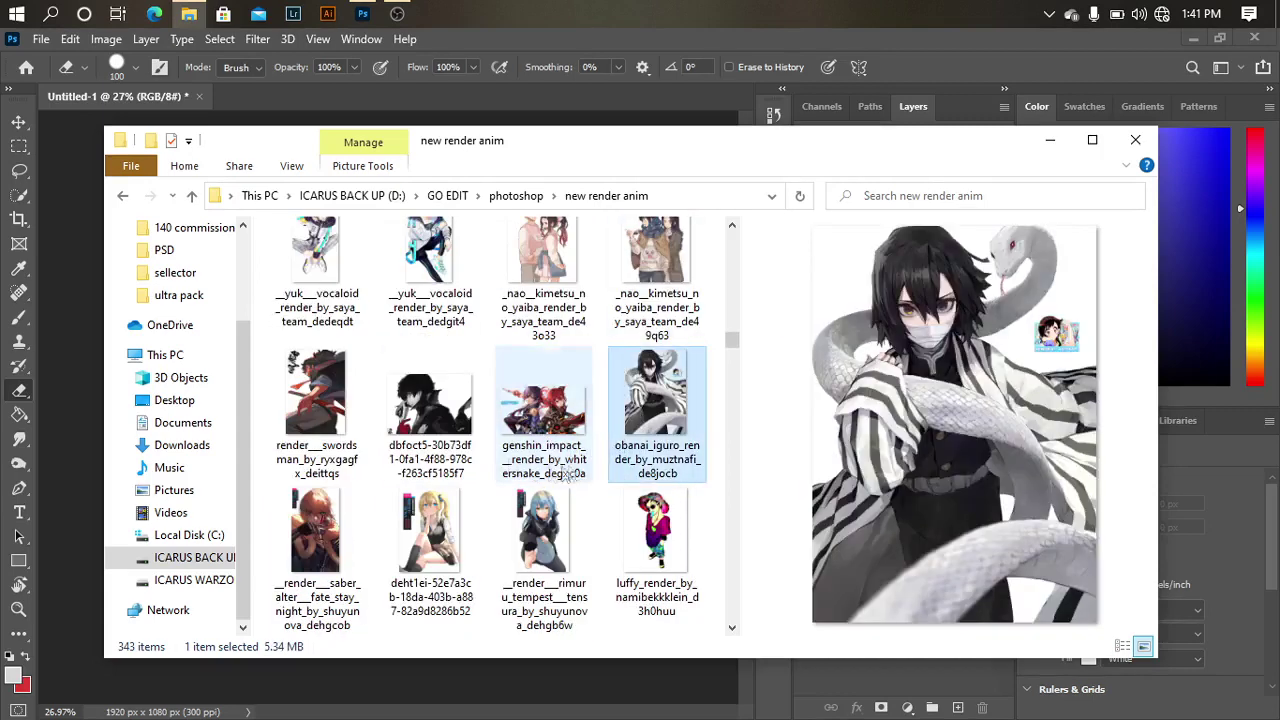
scroll(455, 435, down, 1)
click(557, 390)
click(440, 390)
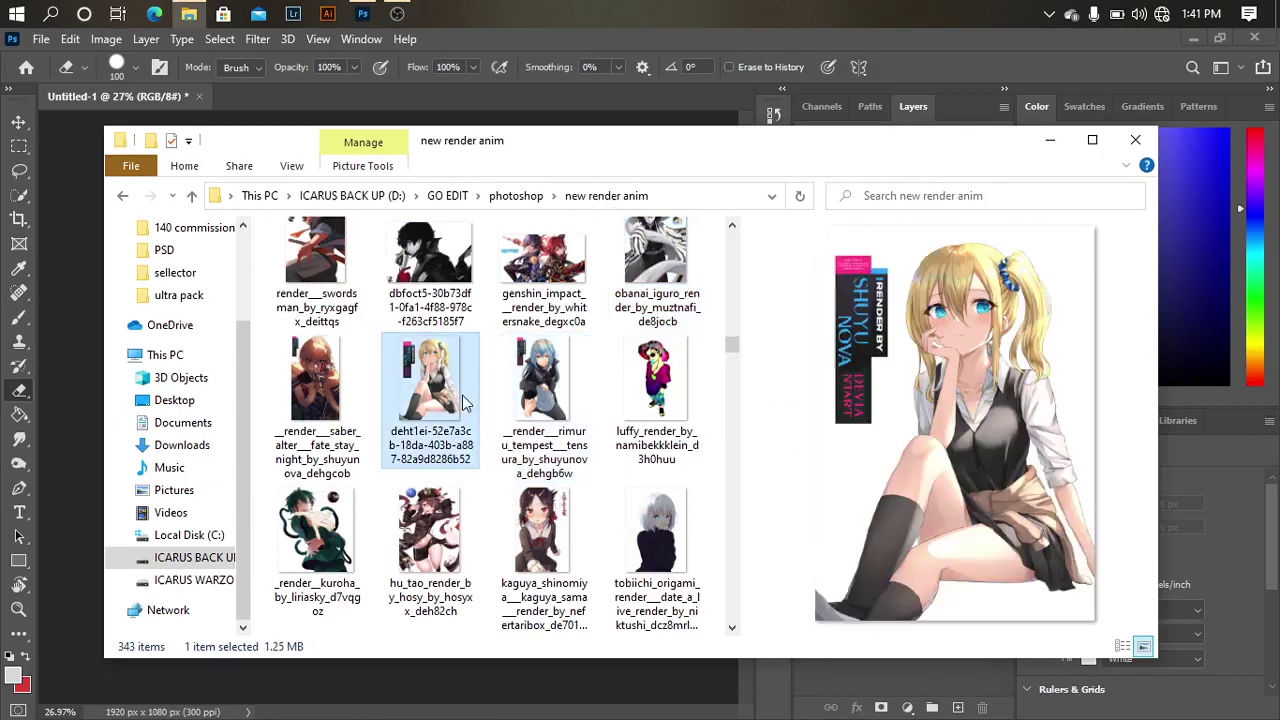
click(322, 390)
- Preview the Kuroha, Hu Tao and Mikasa Ackerman Attack on Titan 2 renders
click(342, 522)
scroll(459, 472, down, 1)
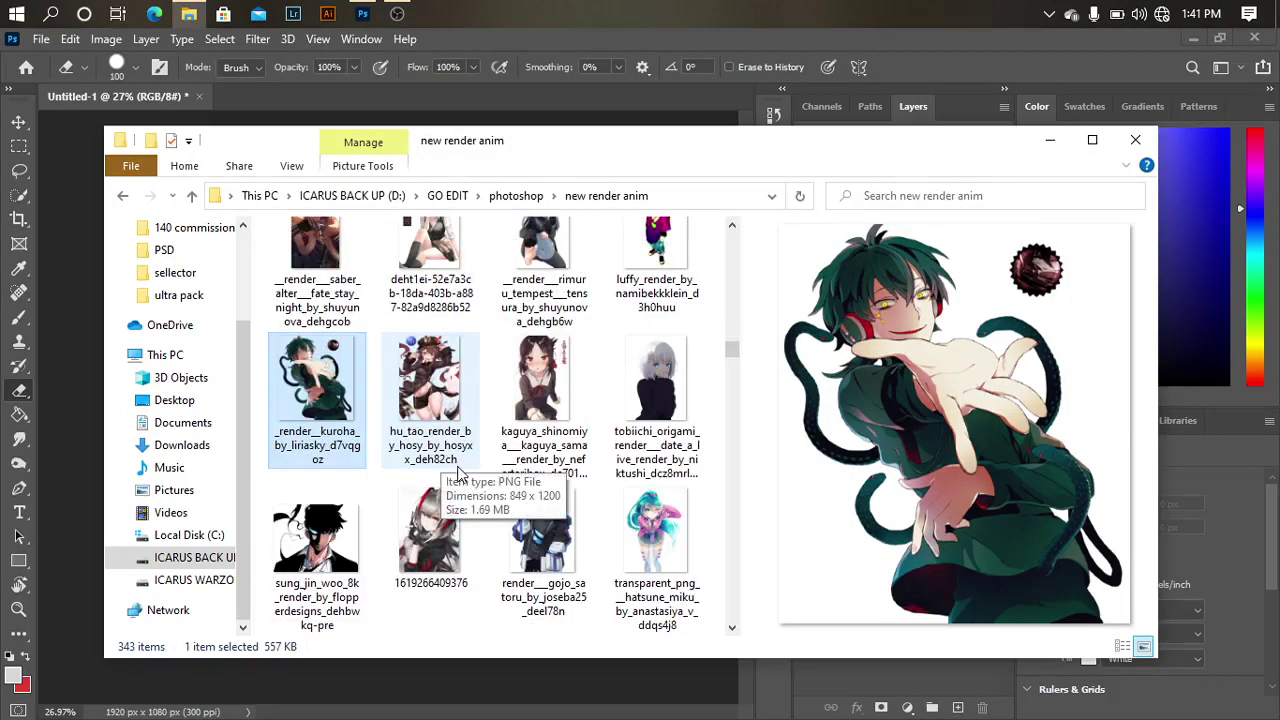
click(450, 400)
scroll(573, 397, down, 1)
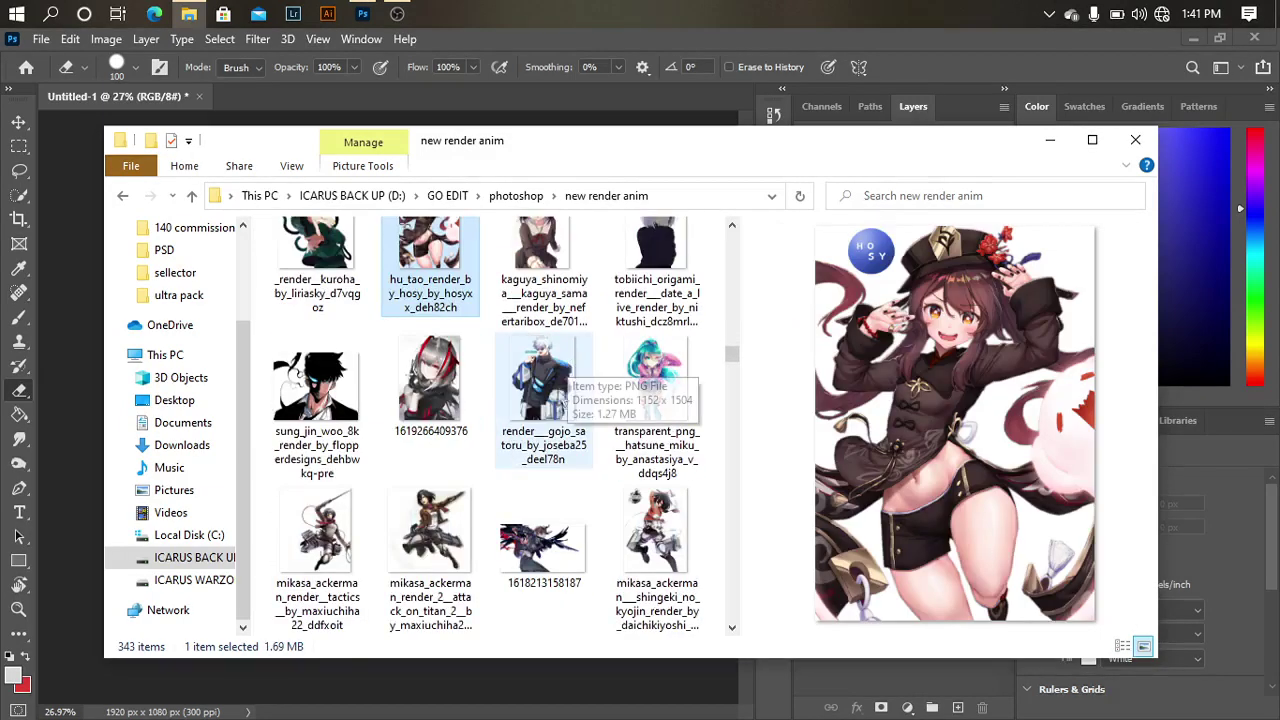
click(430, 545)
scroll(480, 500, down, 1)
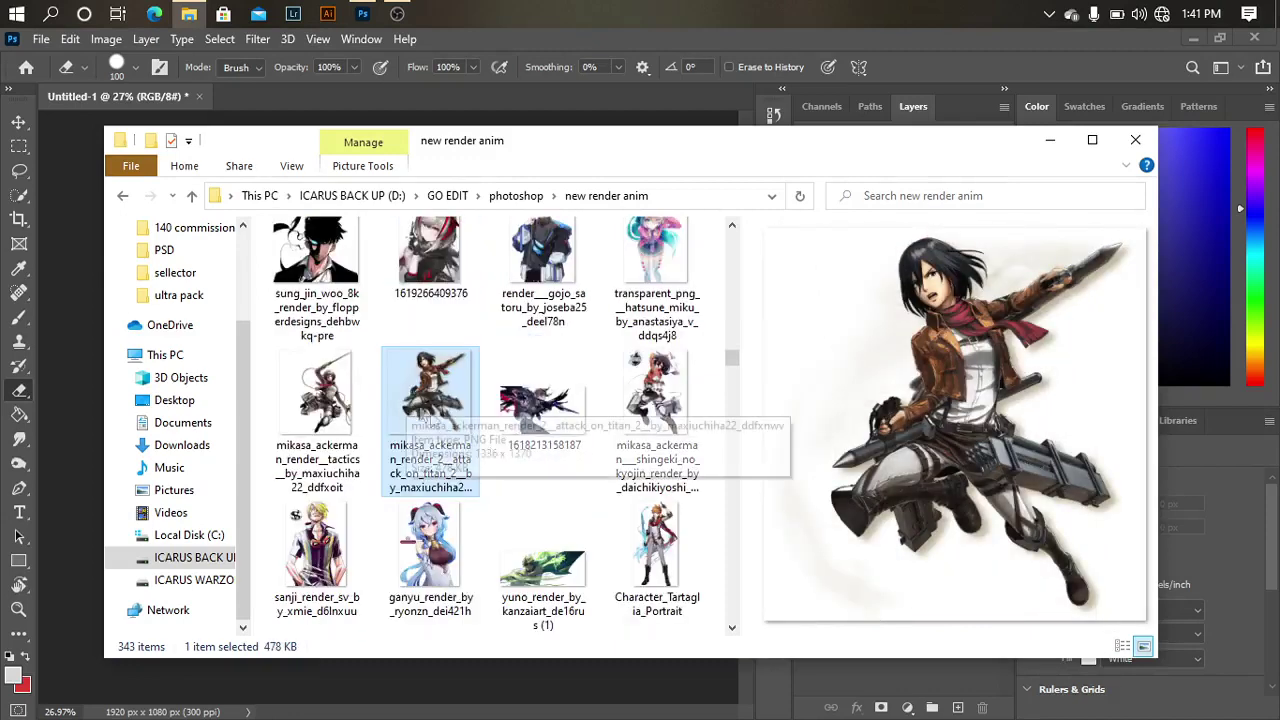
- Browse the folder from the Sanji render down to the black-and-white numbered images and preview the Dabi render
scroll(648, 550, down, 1)
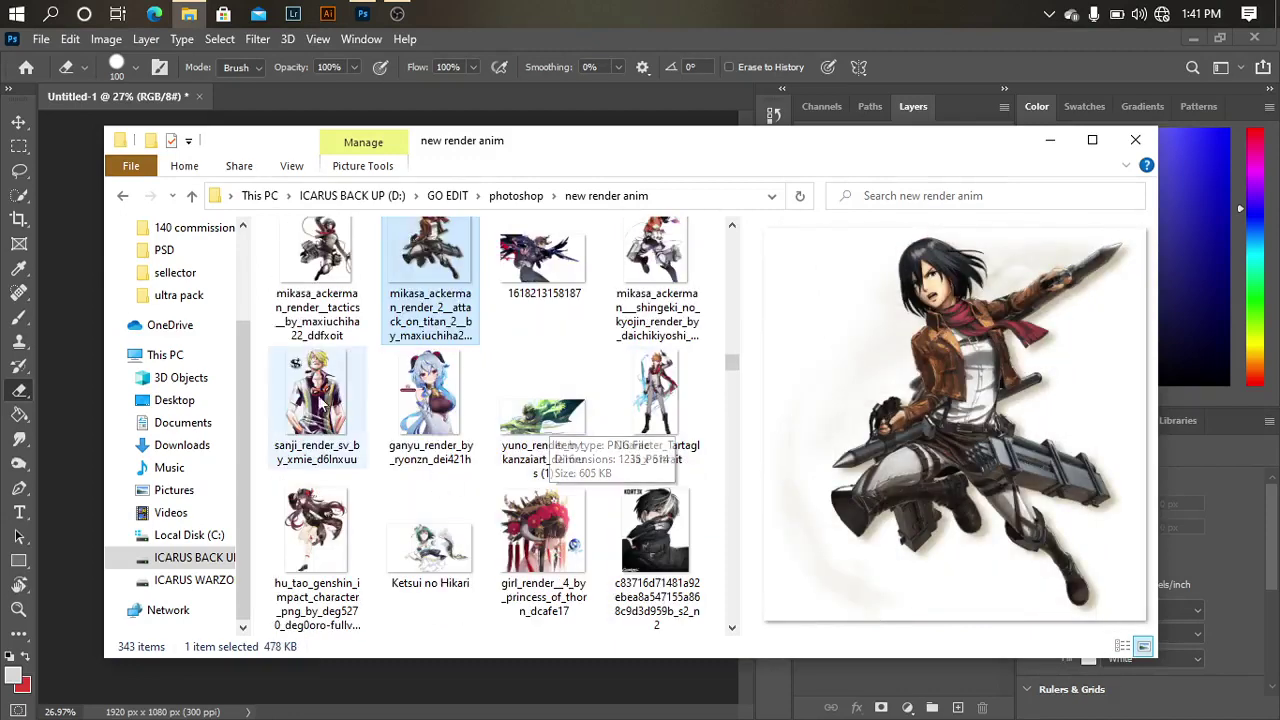
scroll(520, 495, down, 1)
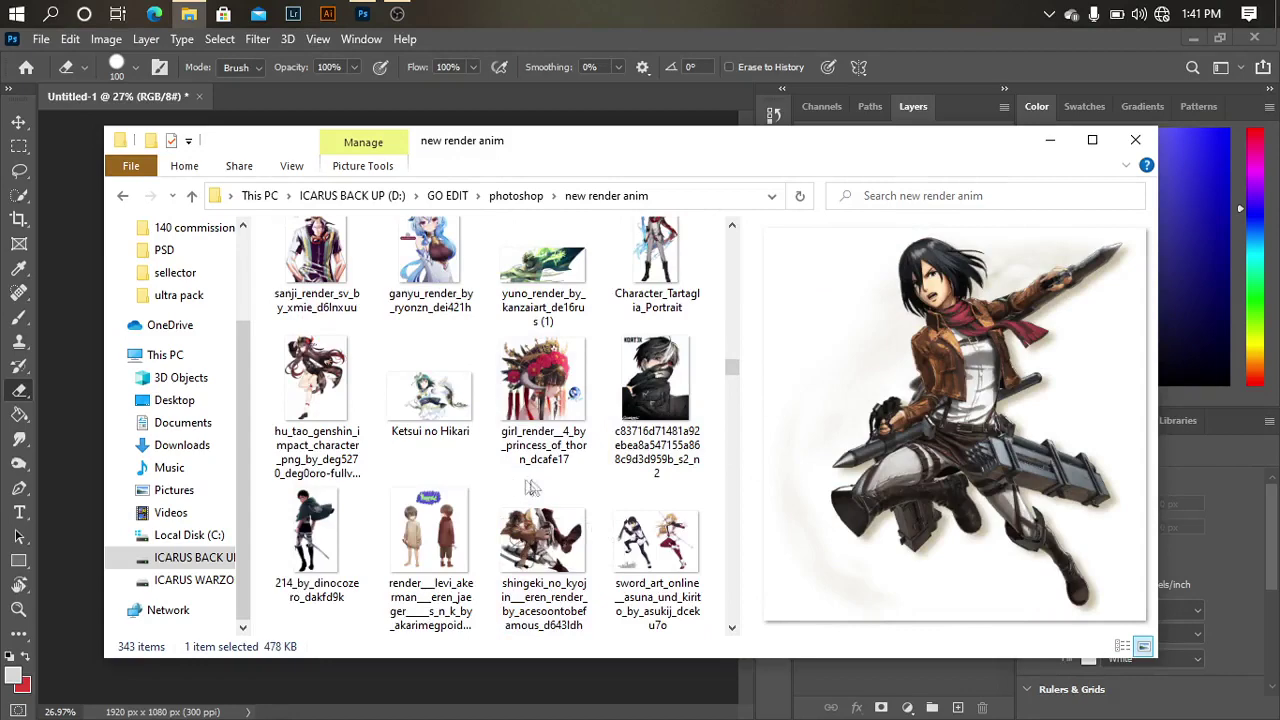
scroll(535, 487, down, 1)
scroll(560, 465, down, 1)
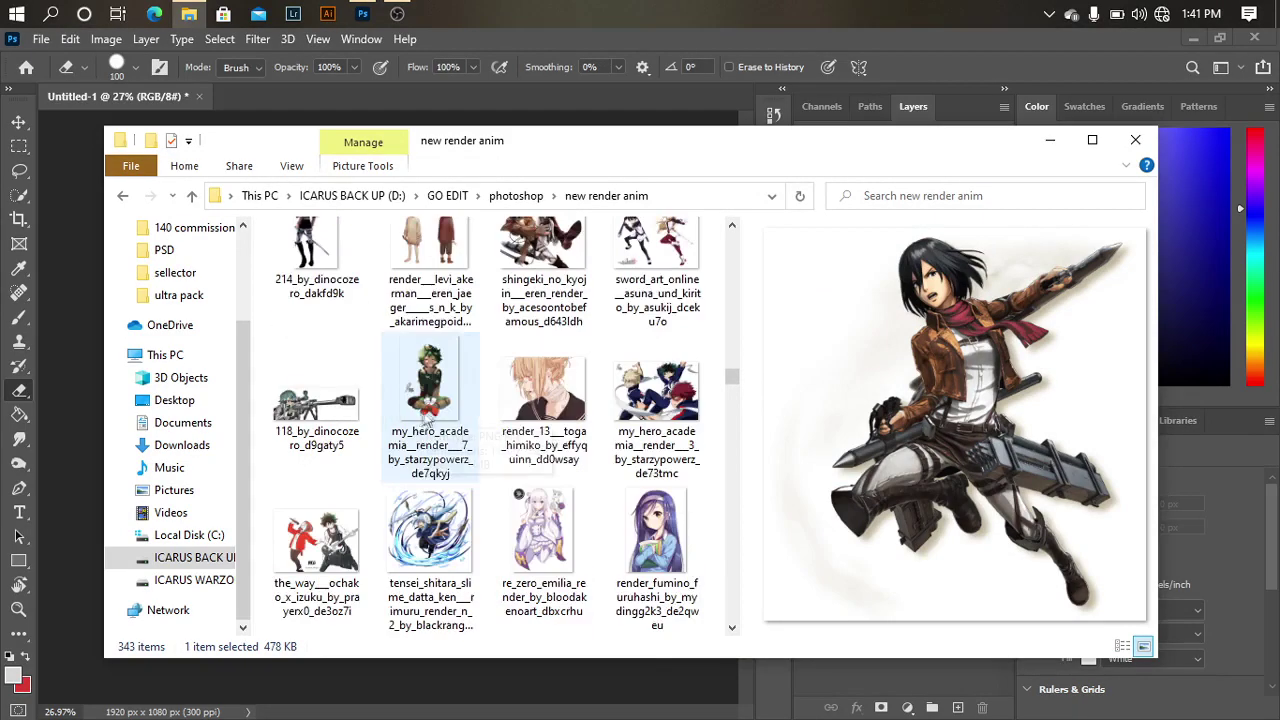
scroll(575, 440, down, 1)
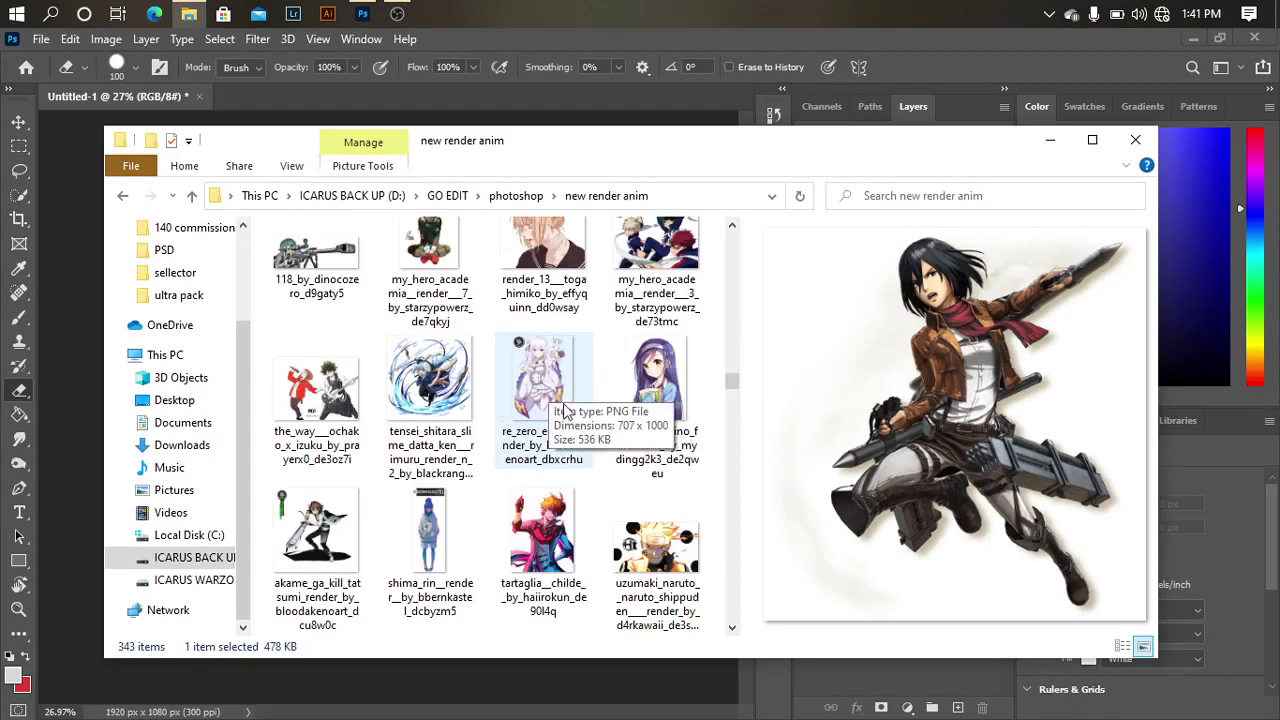
scroll(565, 415, down, 1)
scroll(545, 405, down, 1)
scroll(575, 420, down, 1)
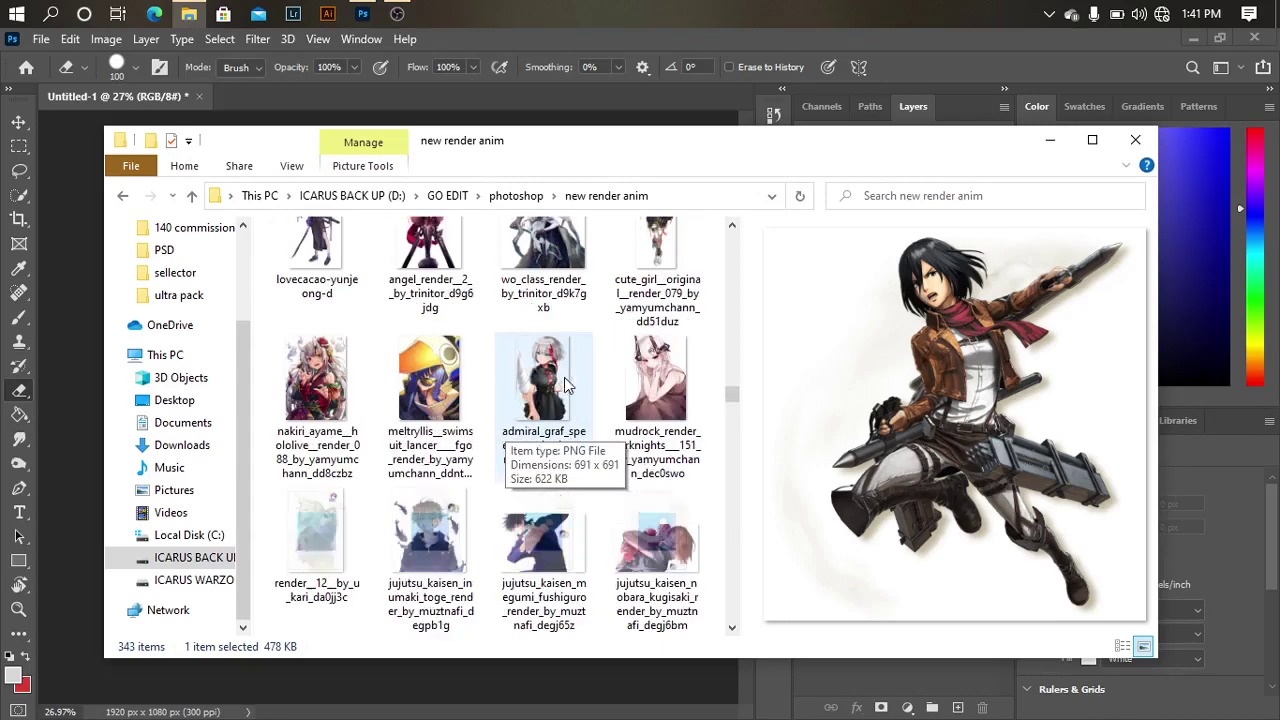
scroll(560, 405, down, 1)
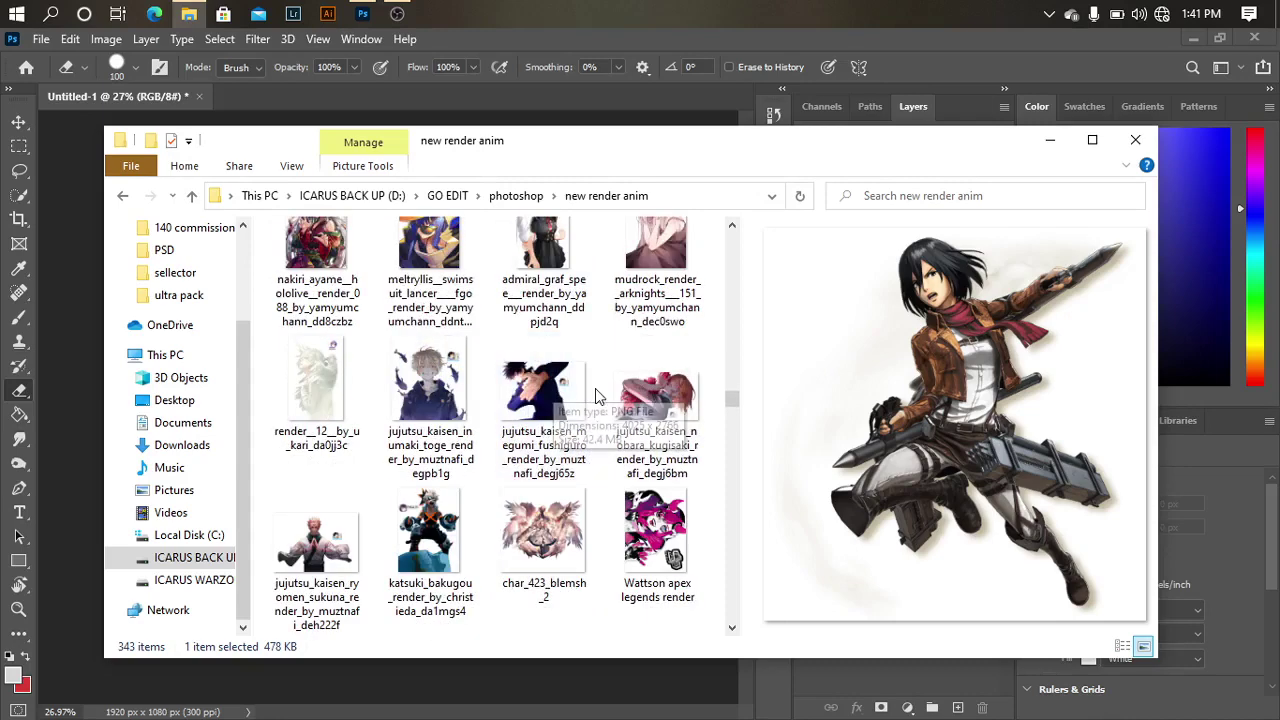
scroll(475, 400, down, 1)
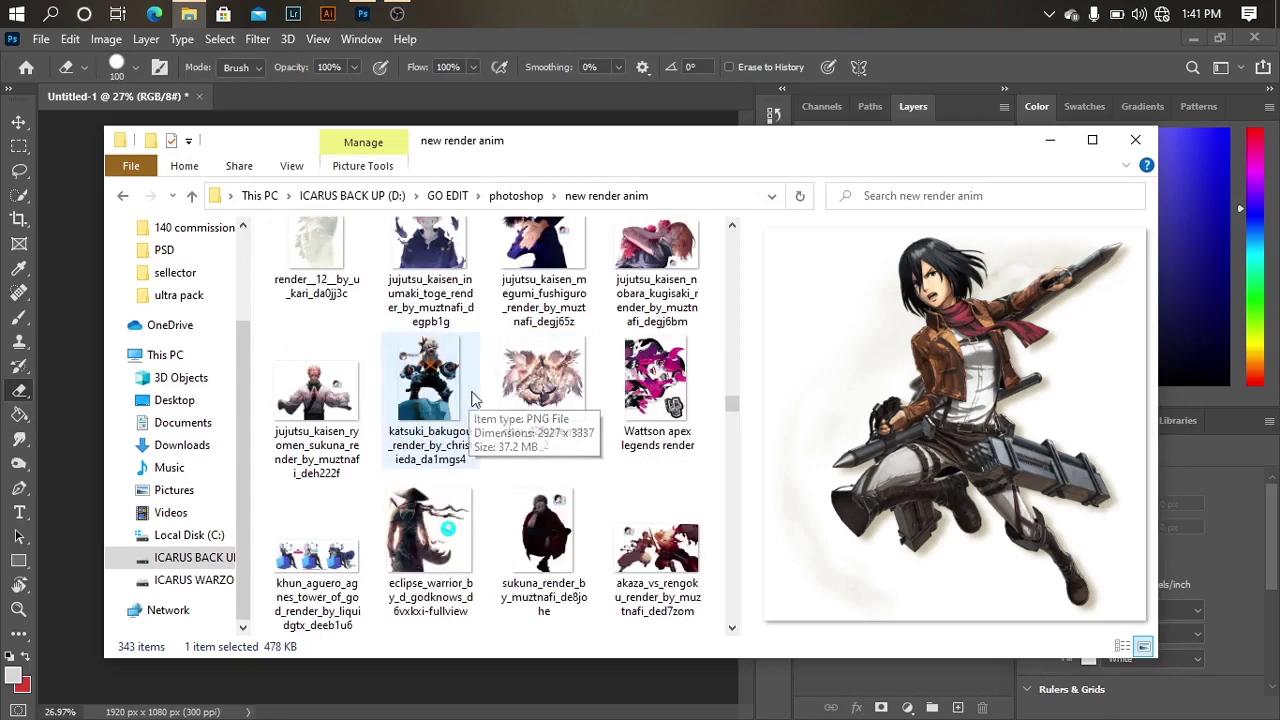
scroll(540, 375, down, 1)
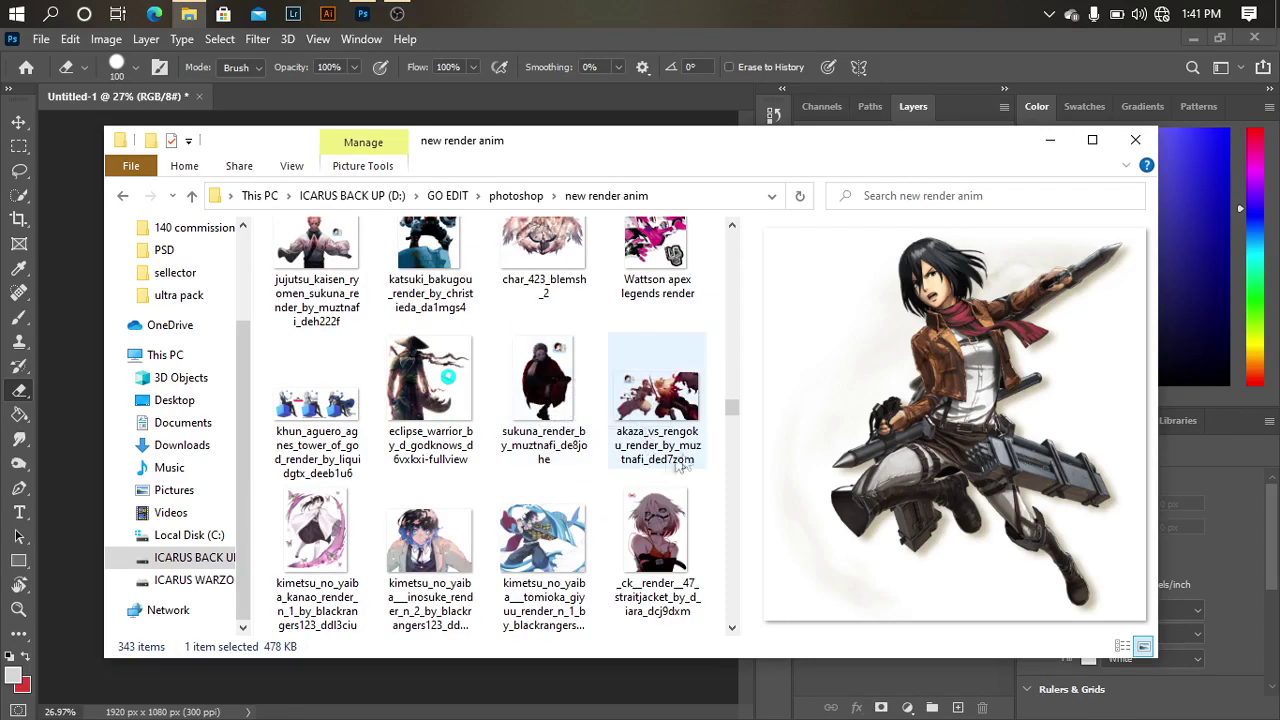
scroll(405, 418, down, 1)
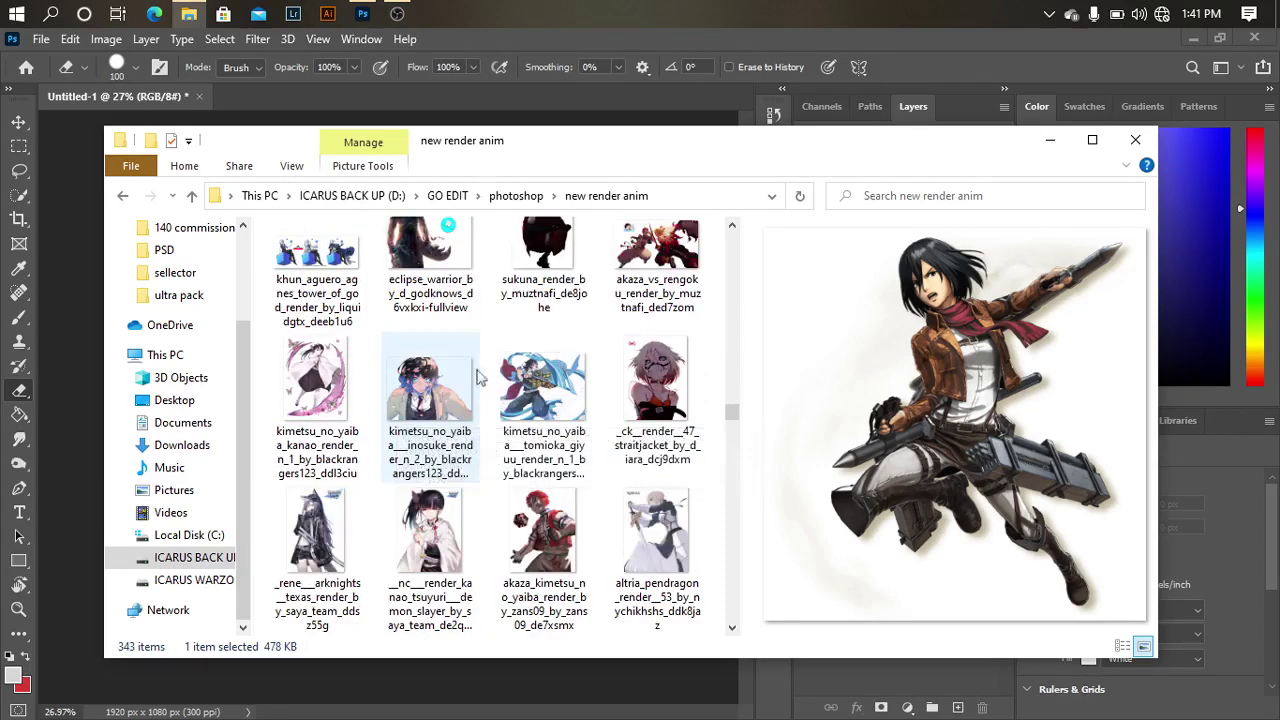
scroll(540, 420, down, 1)
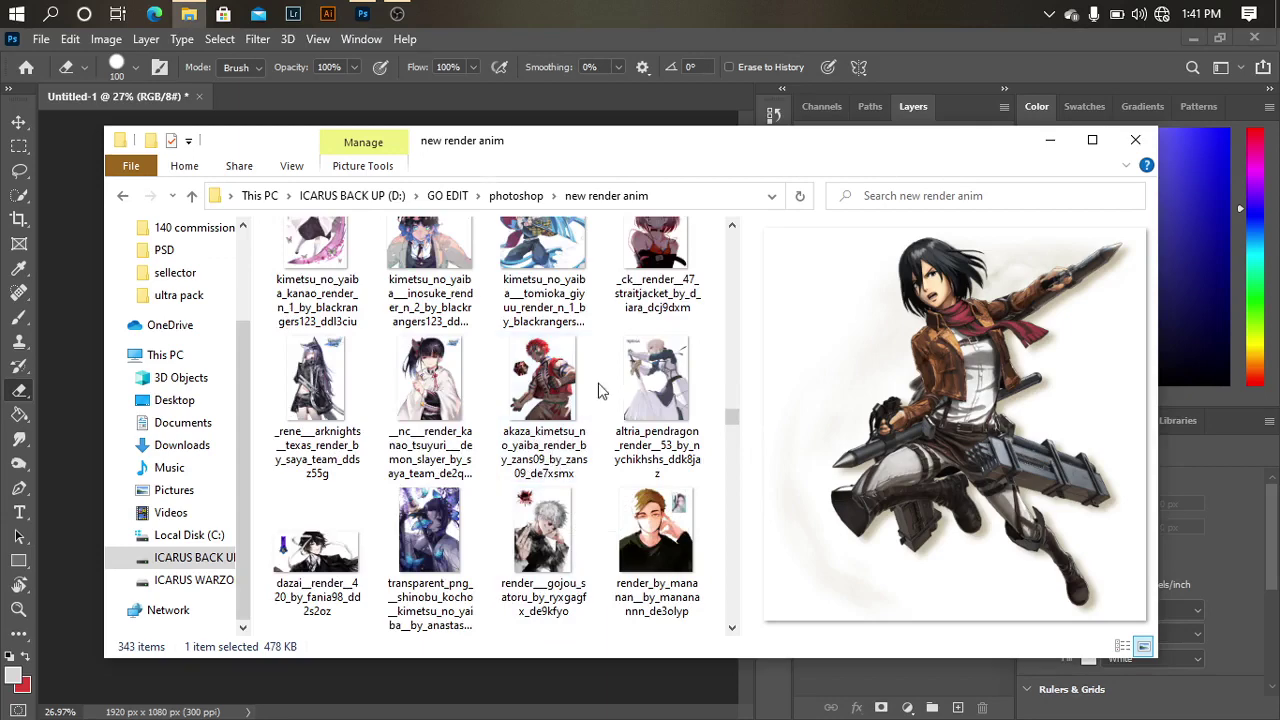
scroll(560, 450, down, 4)
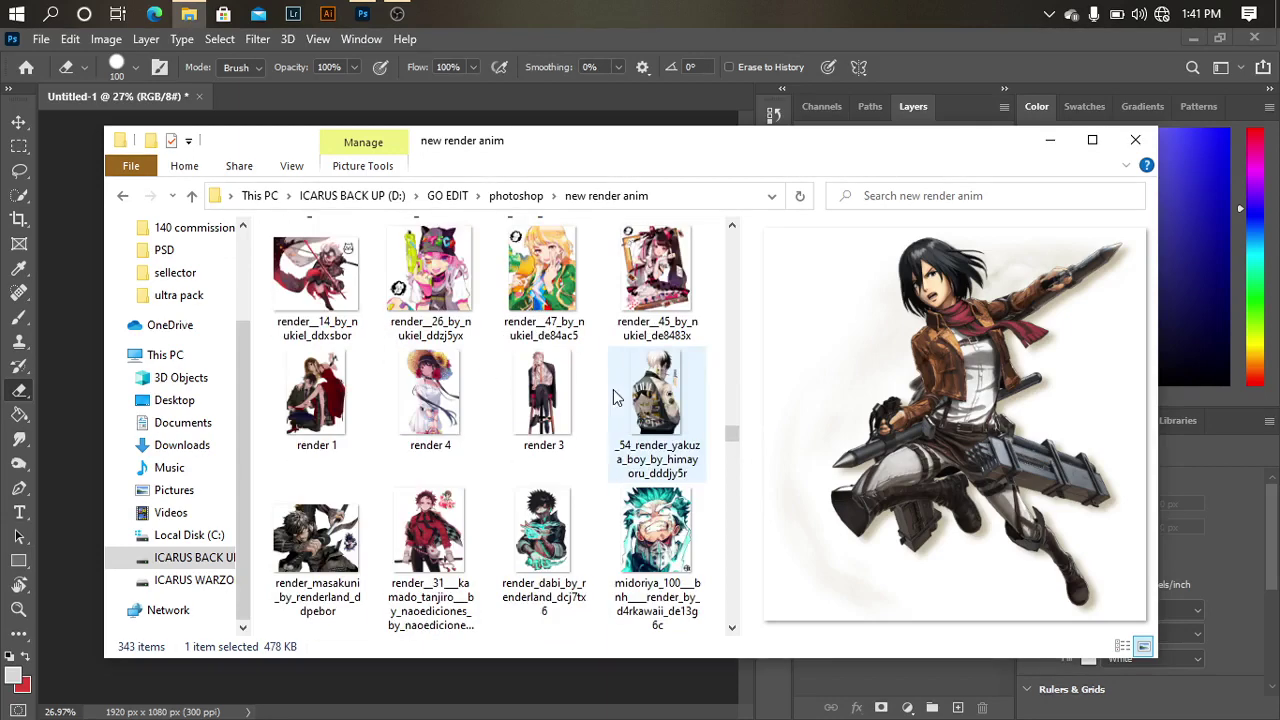
scroll(615, 397, down, 2)
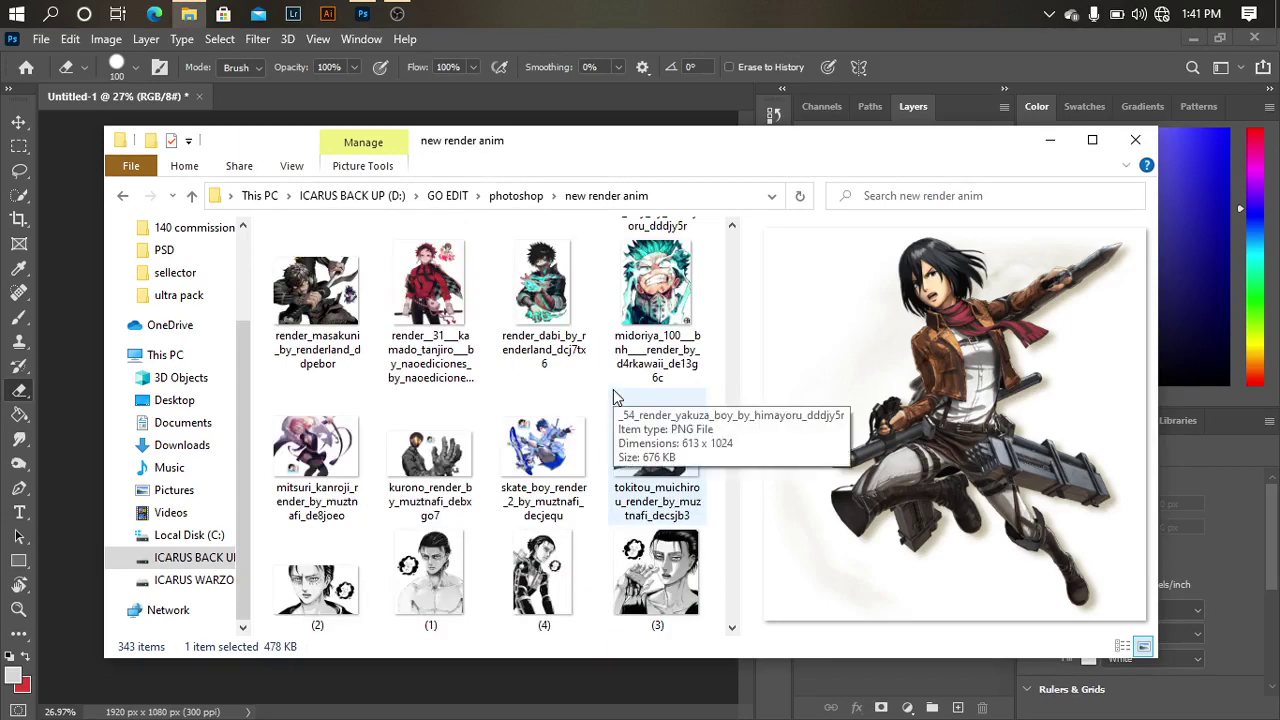
click(564, 328)
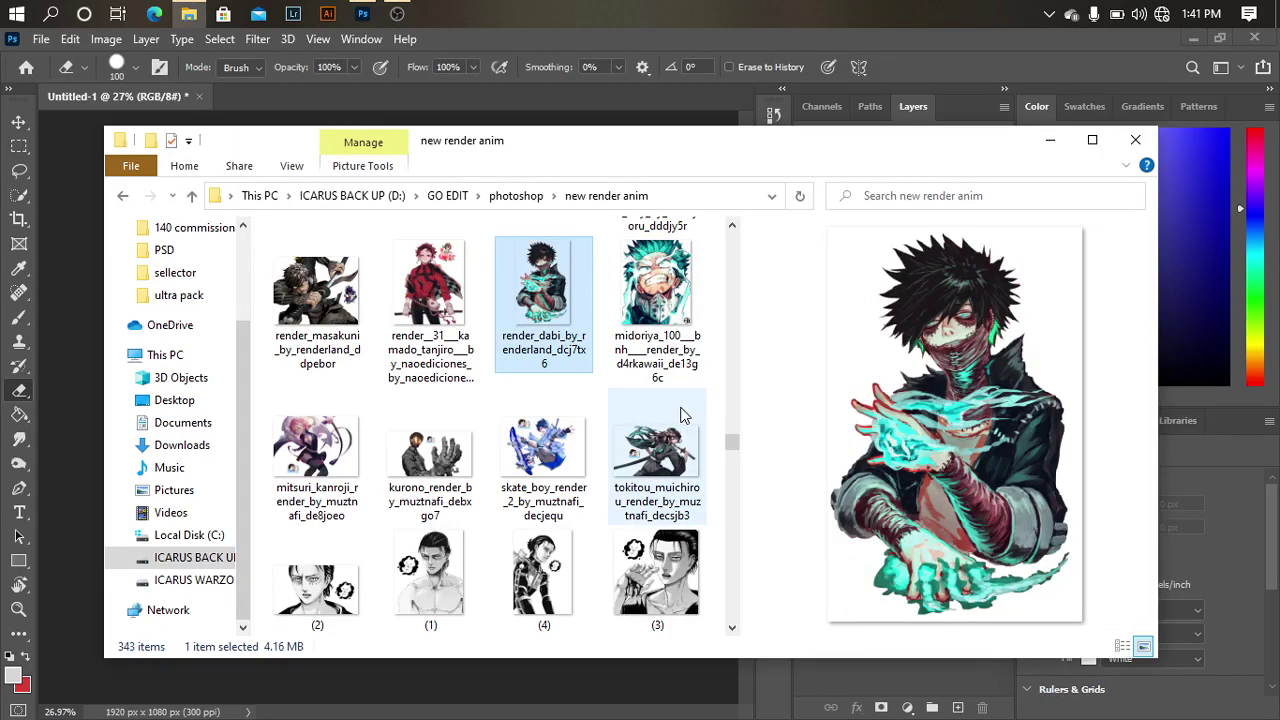
- Place the tokitou_muichirou render into the Photoshop document, enlarged to 2458 x 1509 px so the character fills the canvas
click(678, 462)
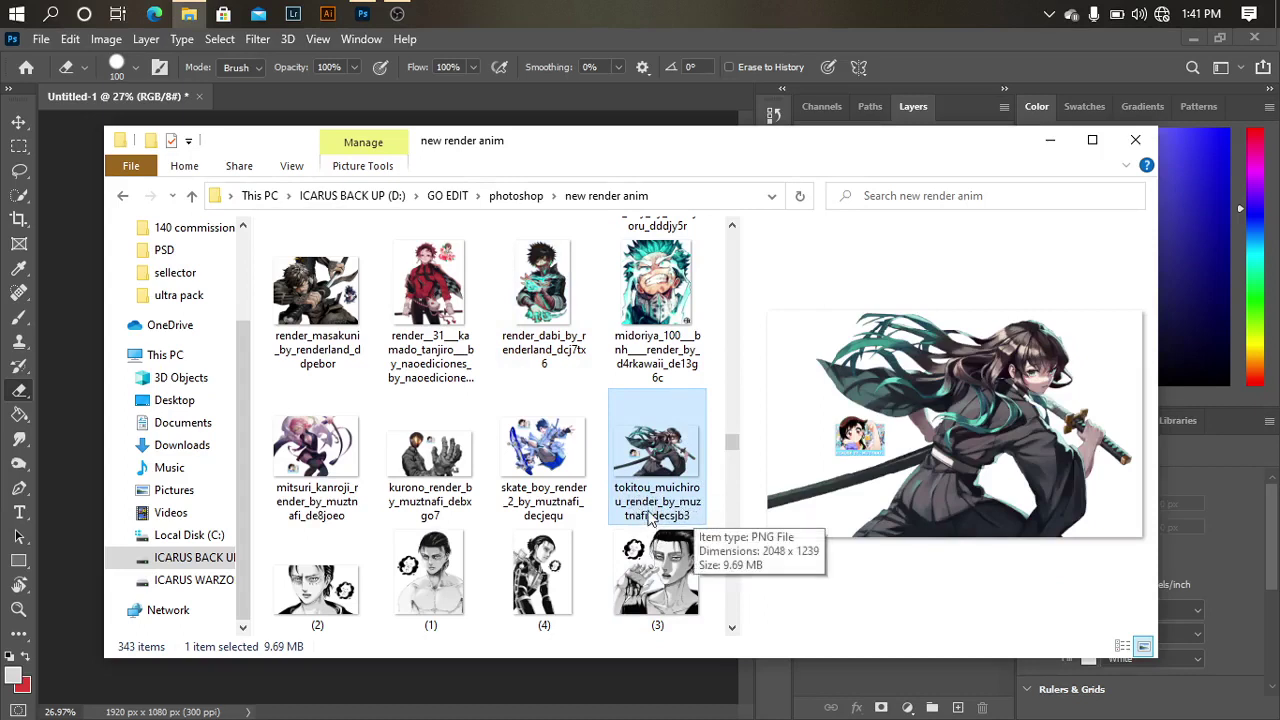
drag(657, 505, 300, 420)
drag(621, 388, 698, 442)
key(Return)
- Rasterize the Tokitou Muichirou smart object for use with the Eraser tool
key(e)
click(504, 412)
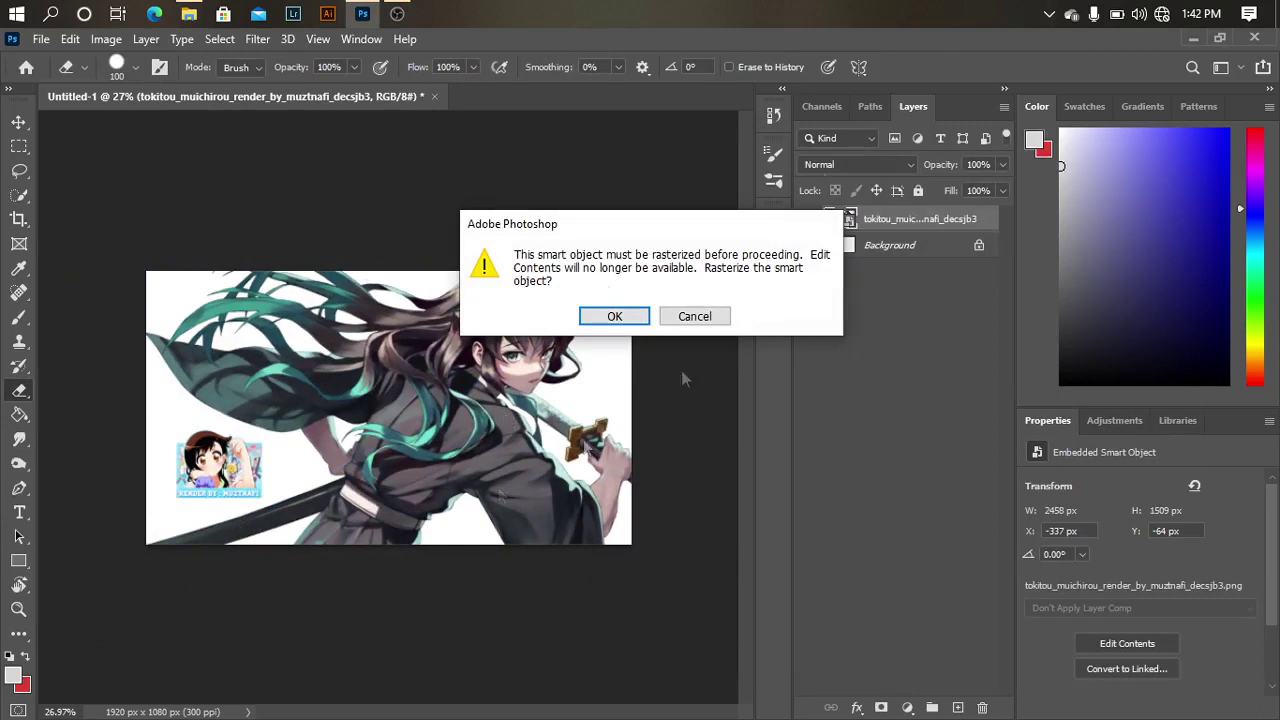
click(596, 316)
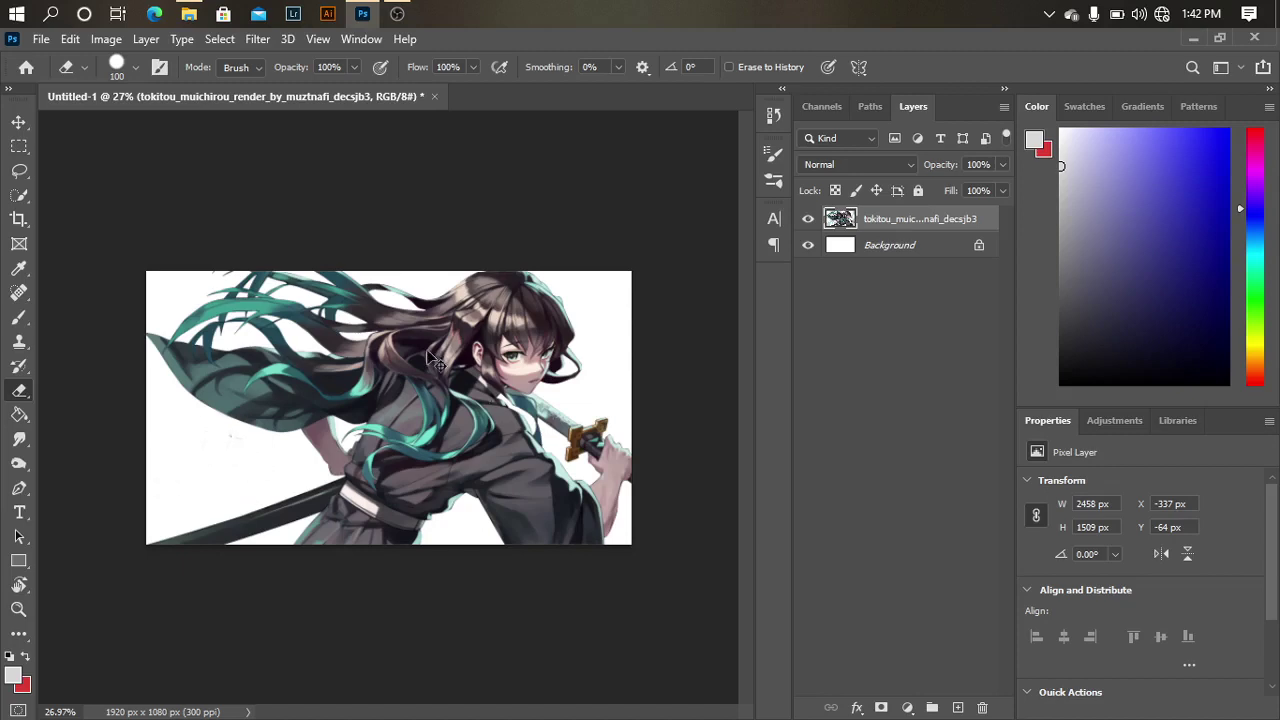
- Reposition the Tokitou Muichirou render layer on the canvas at X -389 px, Y -38 px
key(ctrl+t)
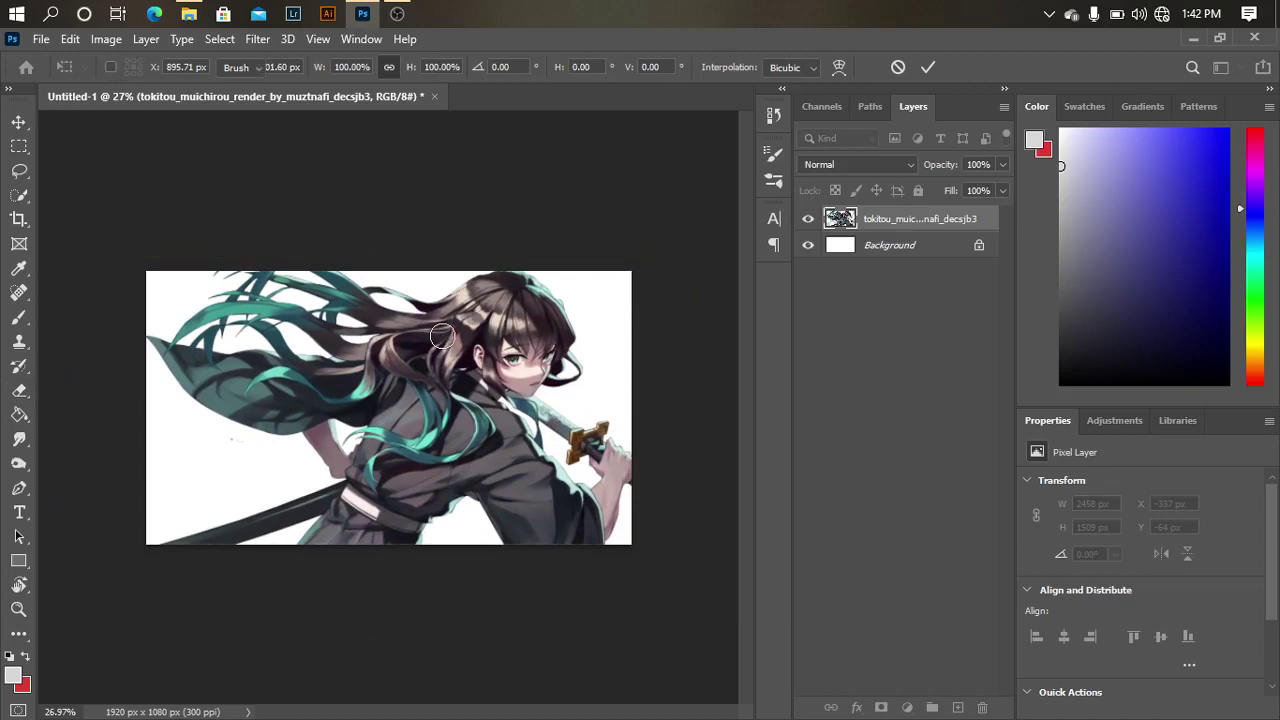
key(Return)
key(e)
key(ctrl+t)
drag(489, 366, 475, 369)
key(Return)
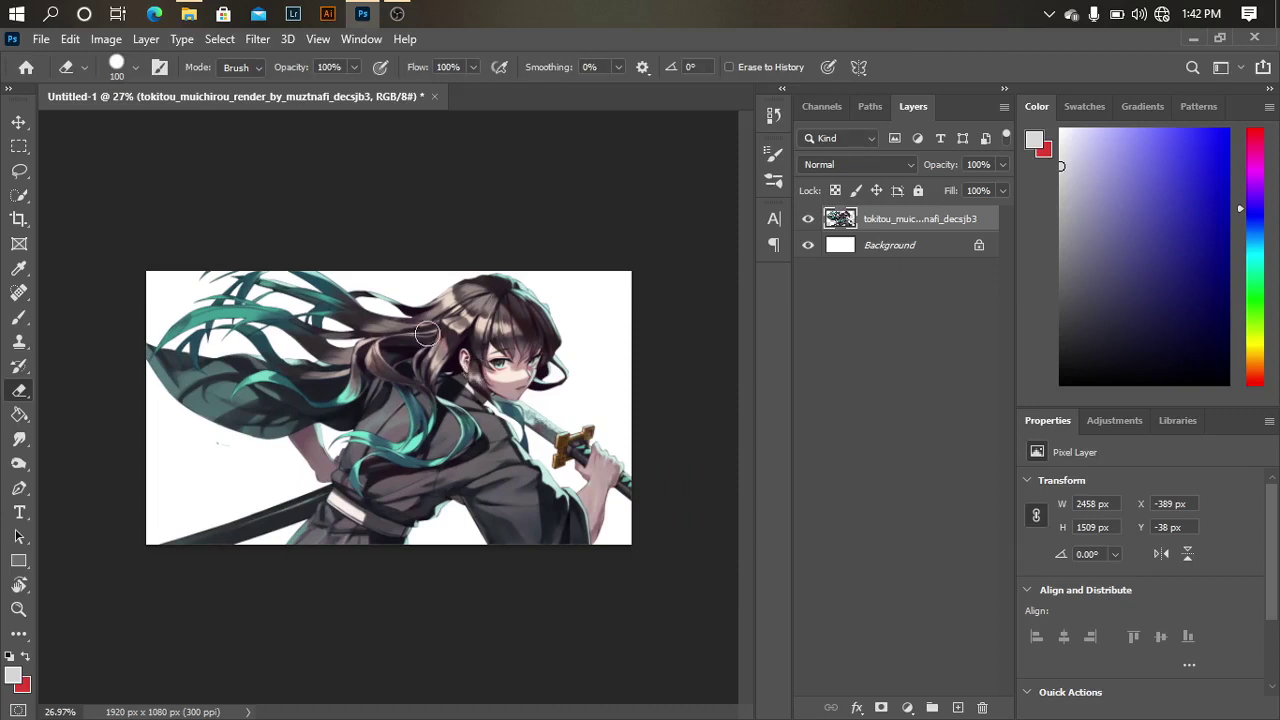
- Scale the Tokitou Muichirou render down to 2410 x 1480 px and position it at X -367 px, Y -37 px
key(ctrl+t)
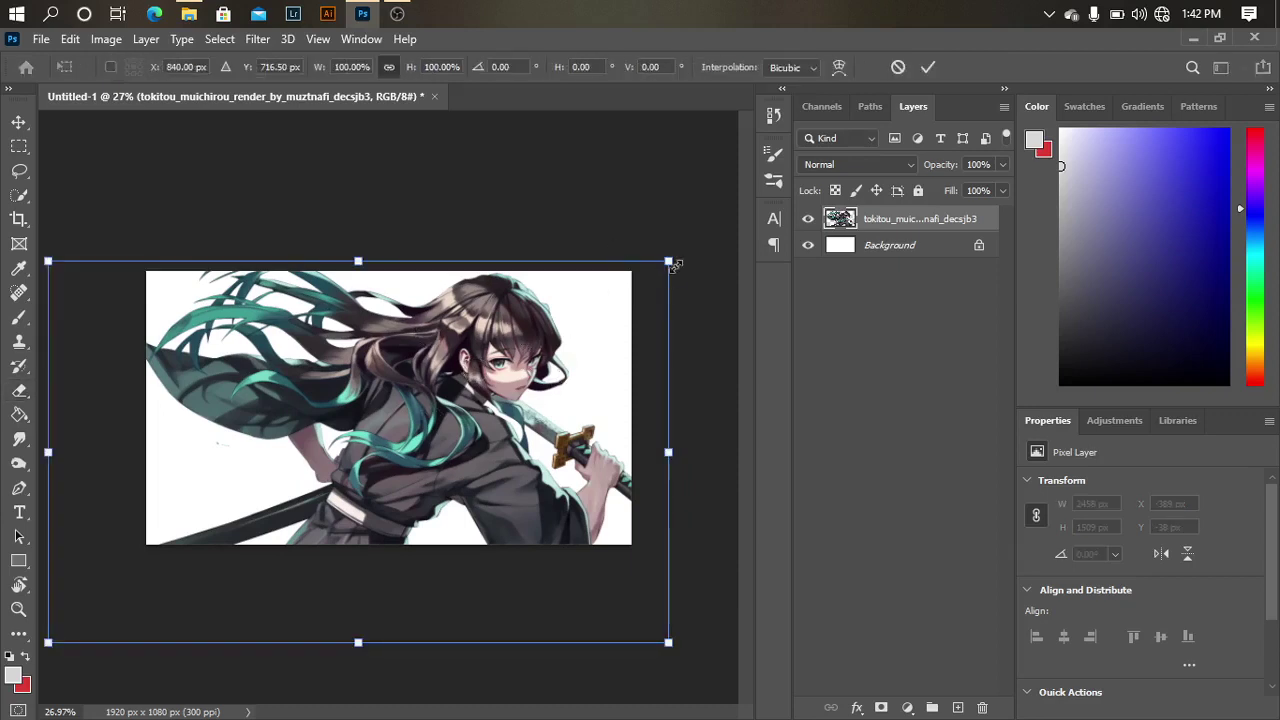
drag(675, 267, 665, 276)
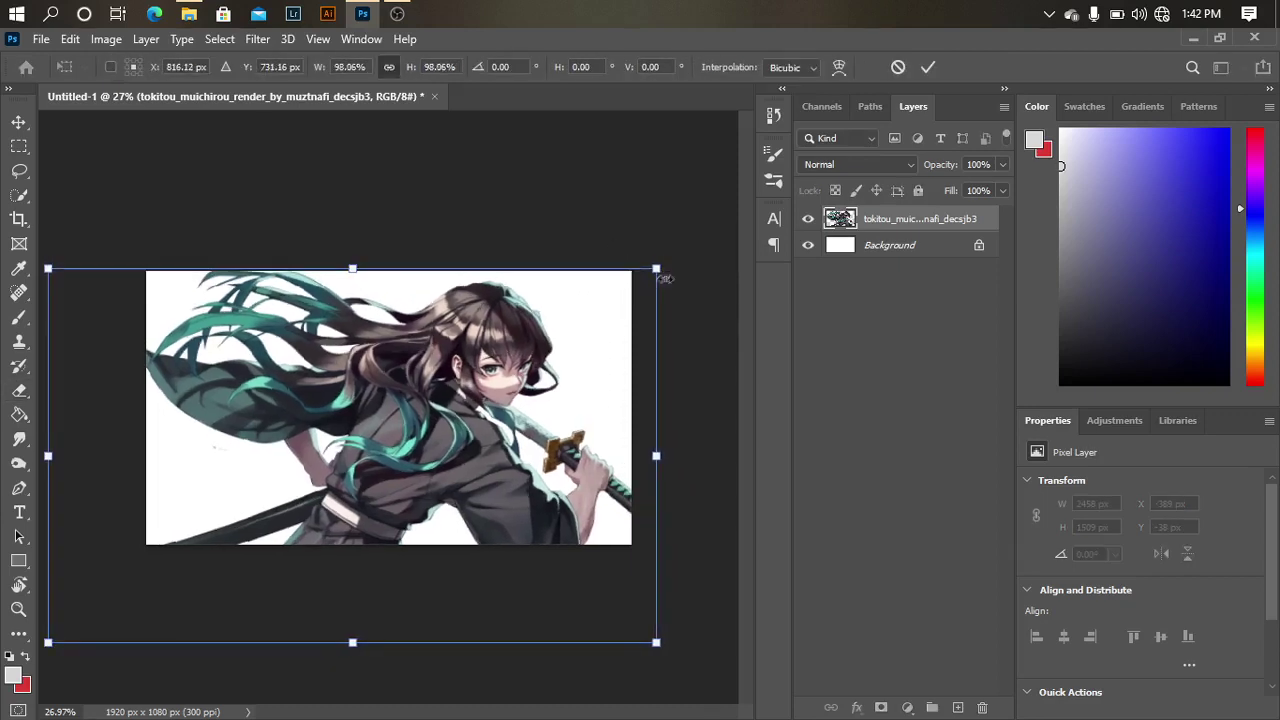
drag(531, 377, 535, 381)
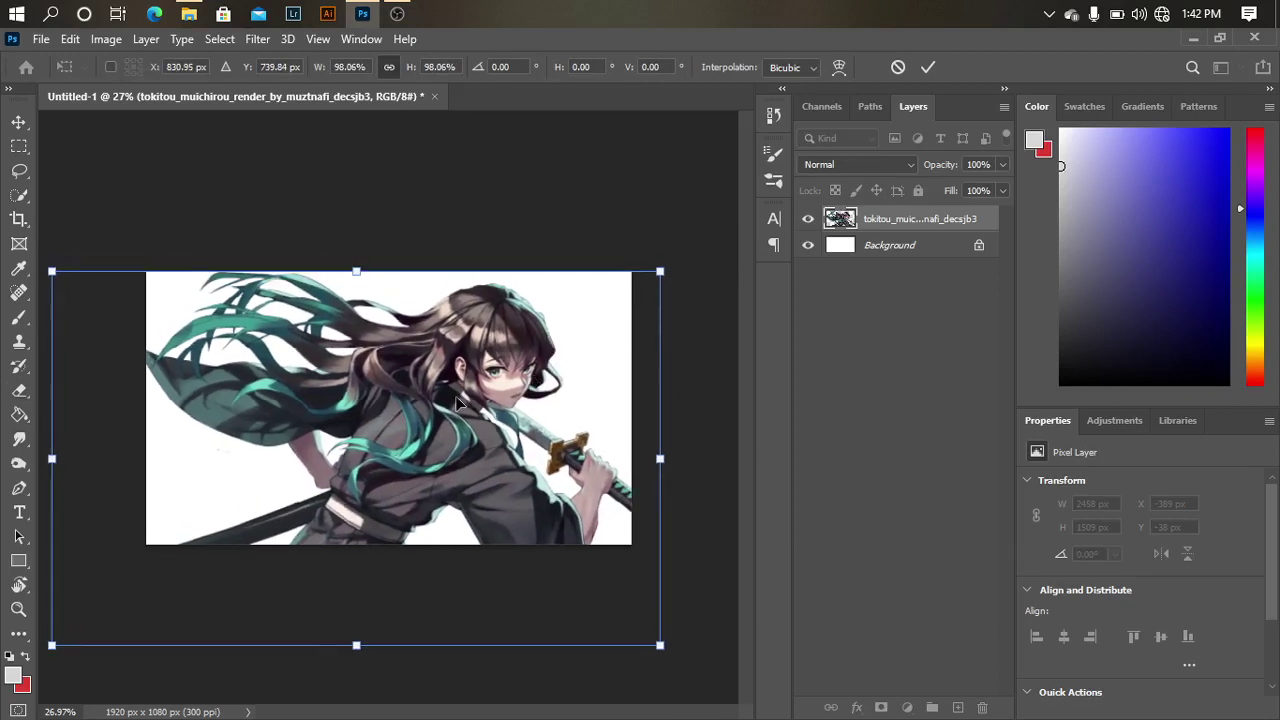
key(Return)
key(e)
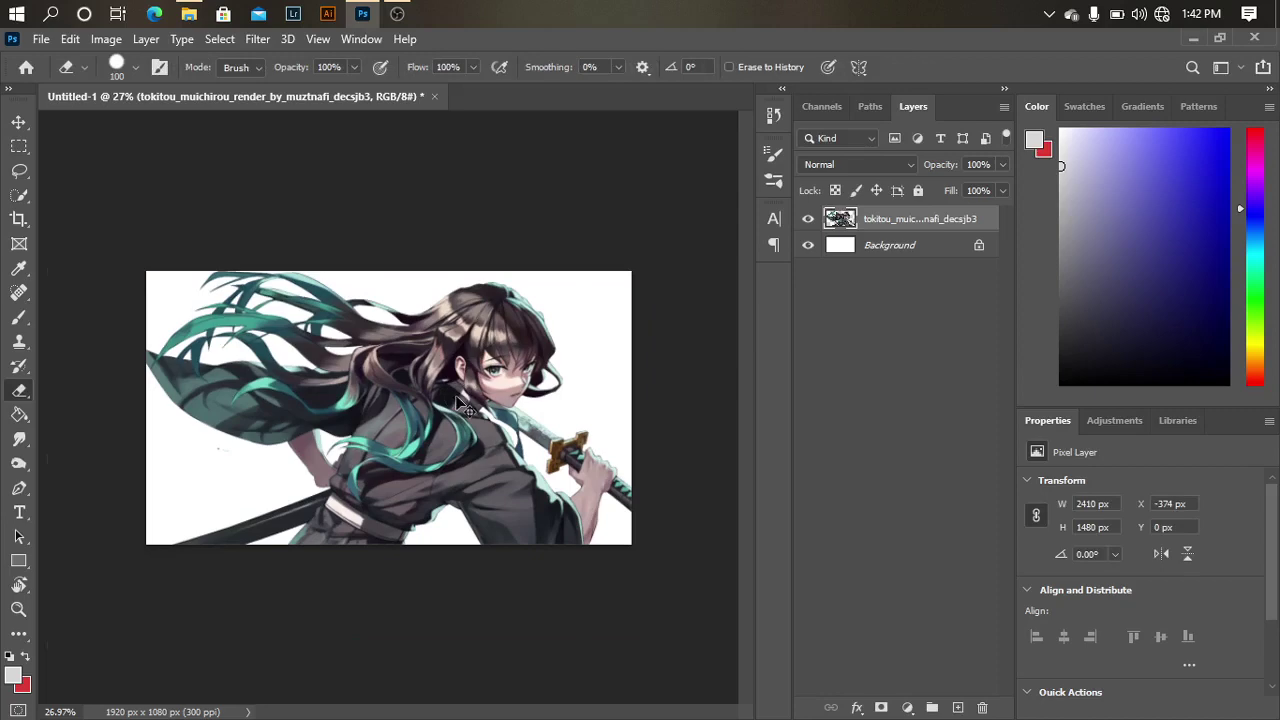
key(ctrl+t)
drag(440, 383, 440, 372)
key(Return)
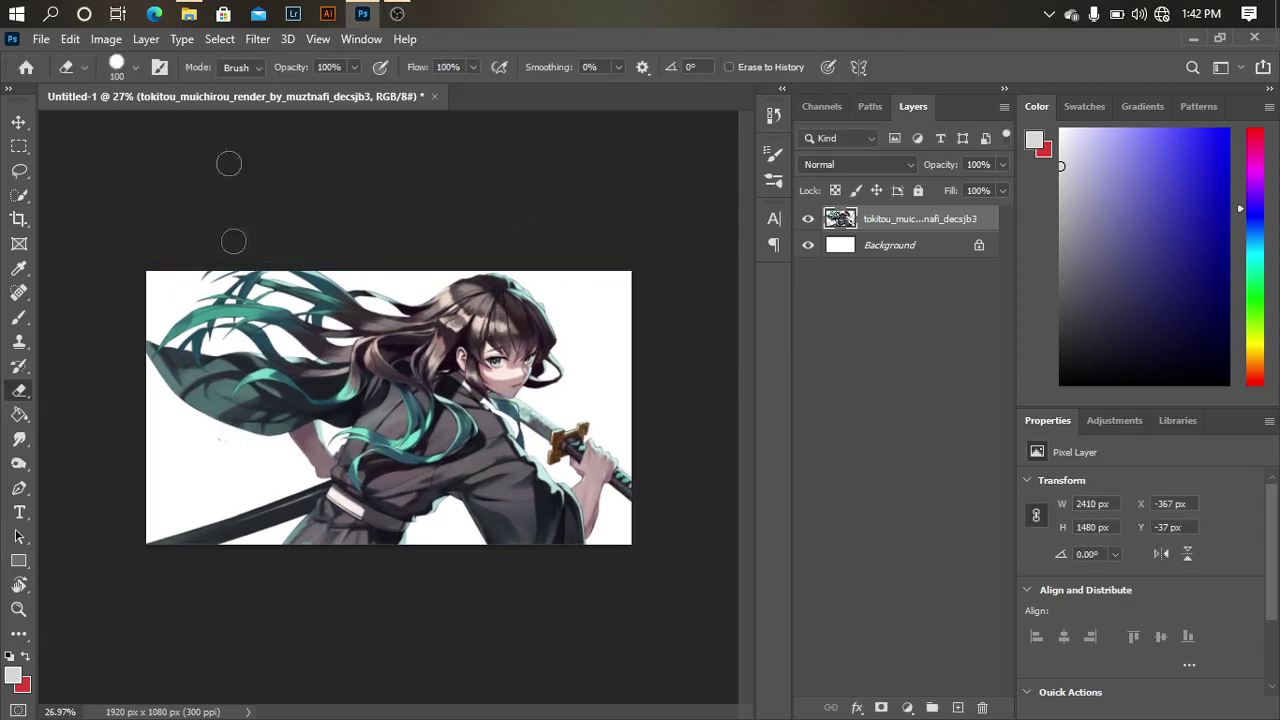
- Switch to File Explorer and open the pack new folder inside GO EDIT > photoshop
click(187, 15)
click(450, 196)
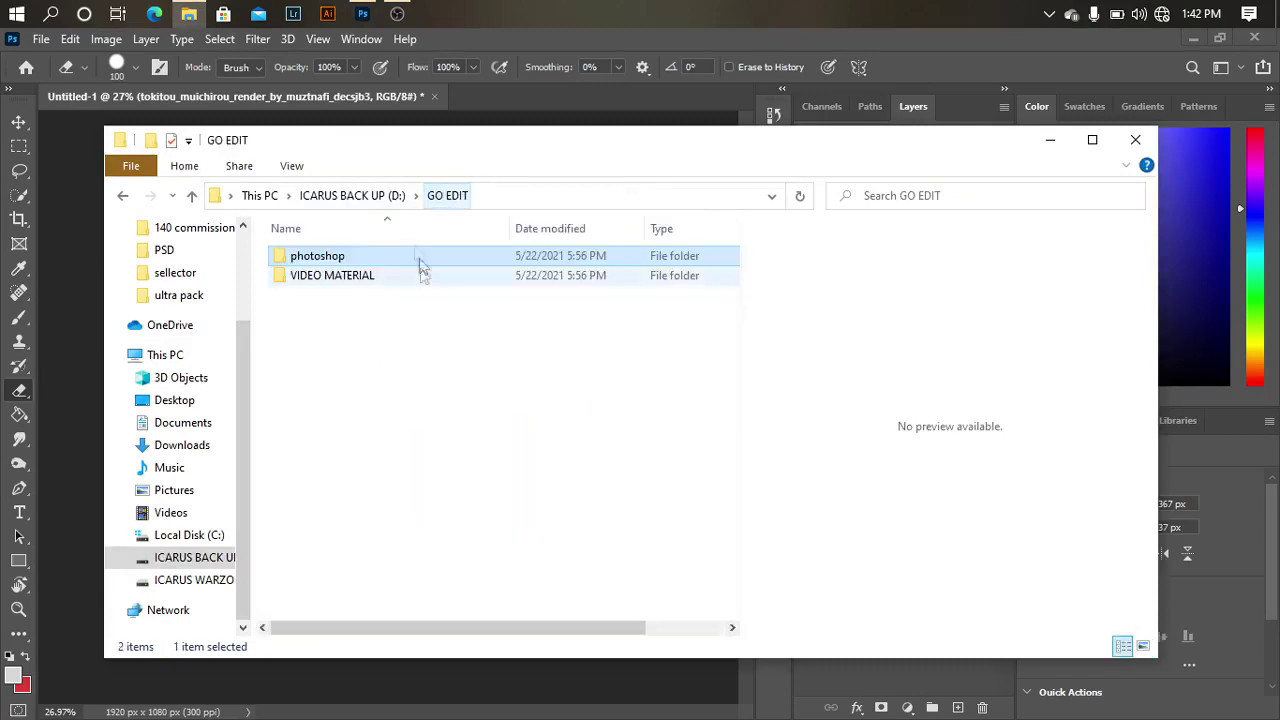
double_click(423, 260)
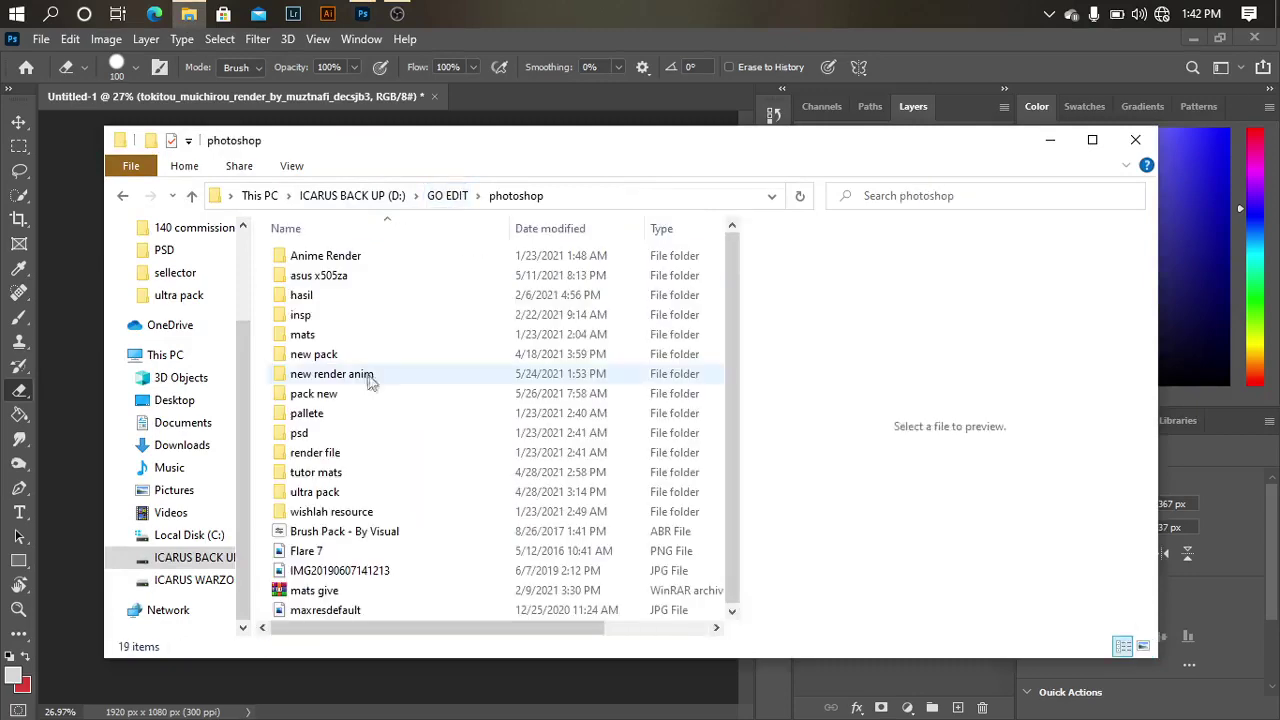
double_click(330, 355)
click(337, 301)
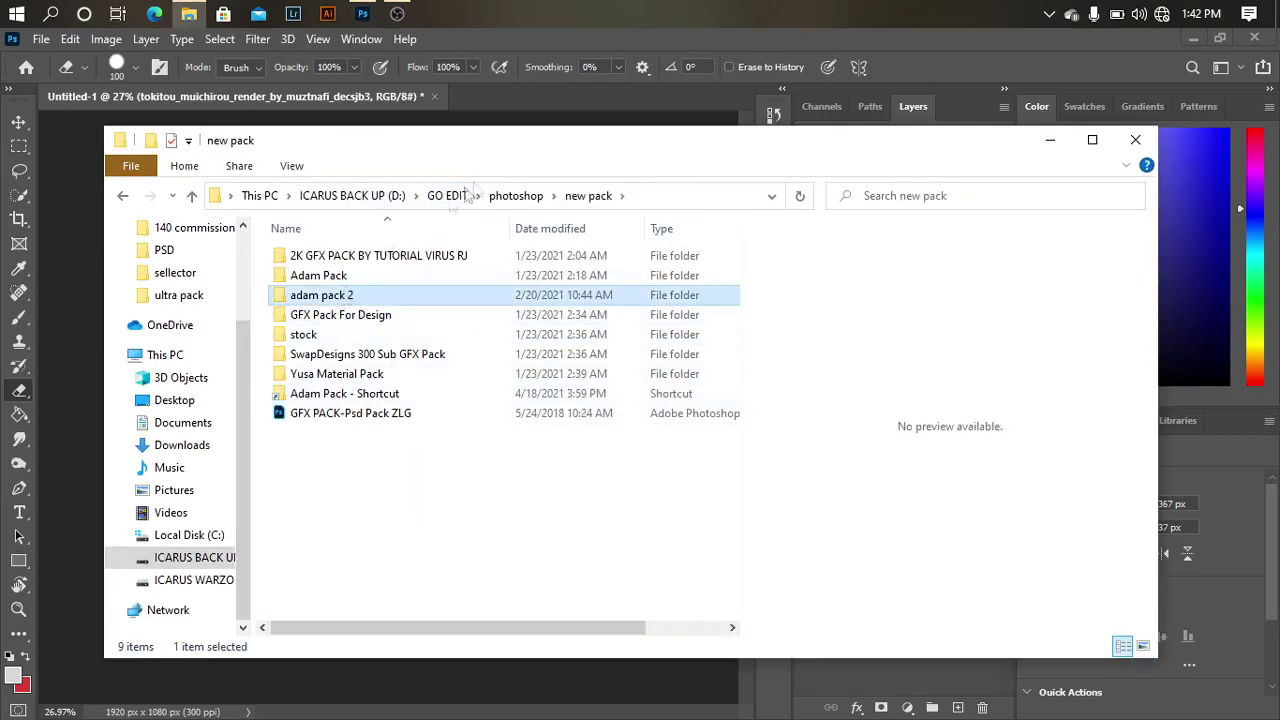
click(516, 196)
double_click(318, 370)
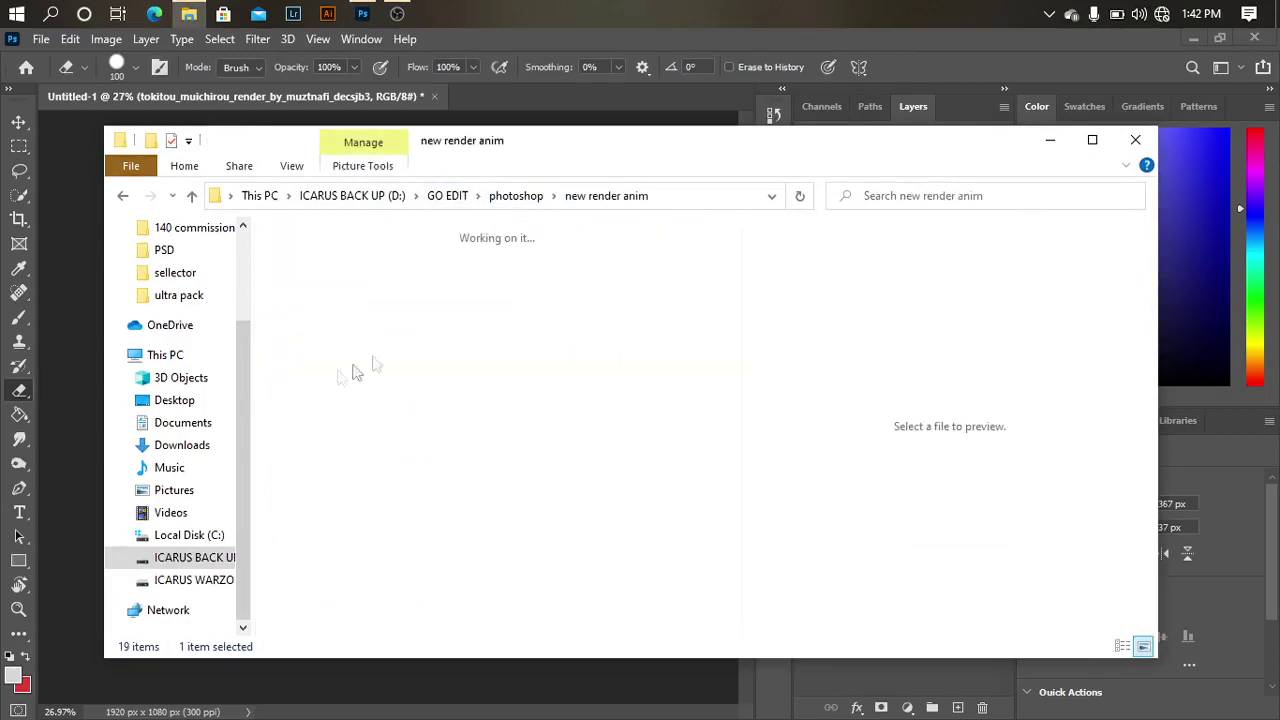
click(556, 196)
click(522, 197)
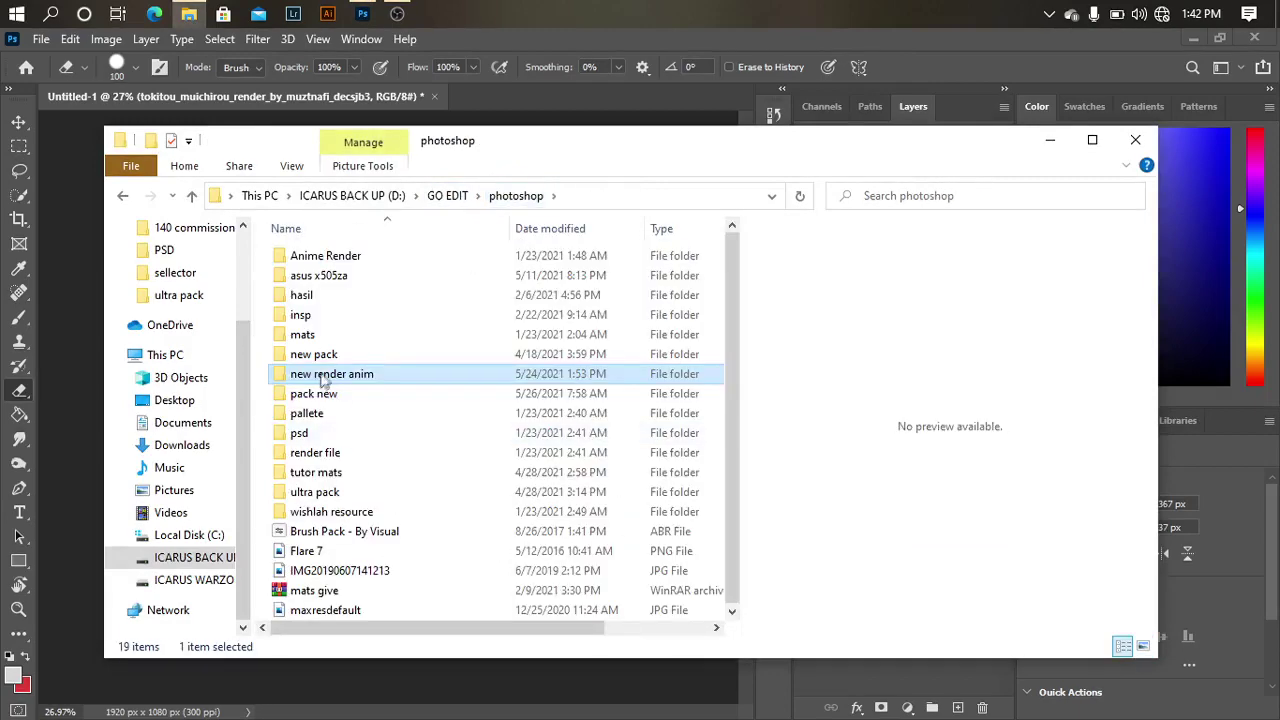
double_click(318, 394)
- Browse the pack new folder and preview its texture and abstract images as candidates for the artwork's background
click(545, 300)
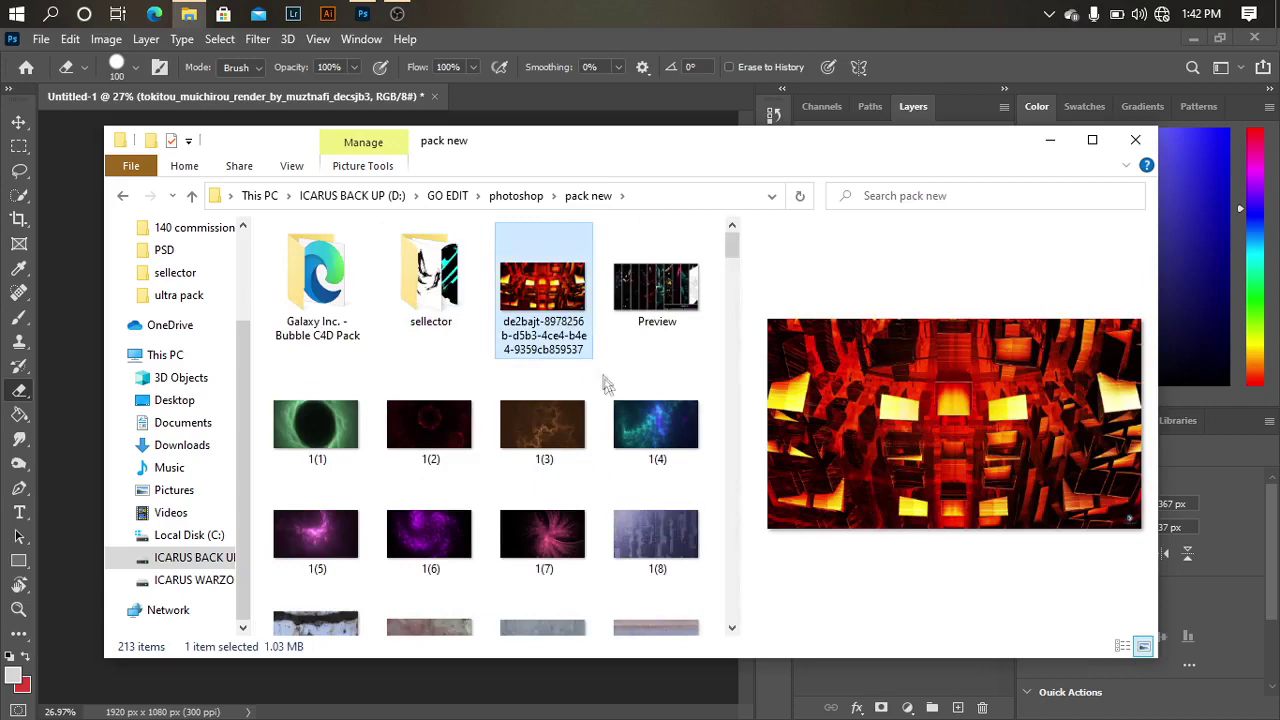
scroll(560, 400, down, 5)
click(543, 361)
scroll(590, 430, down, 5)
click(573, 408)
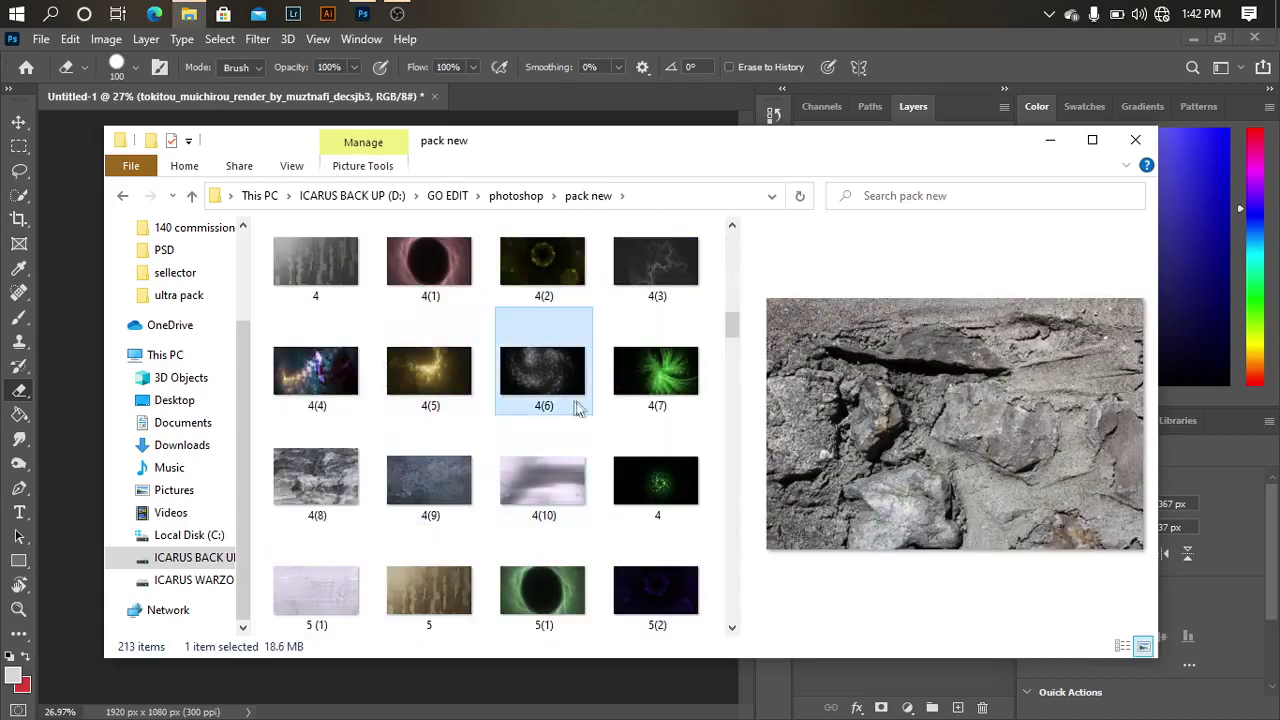
click(566, 432)
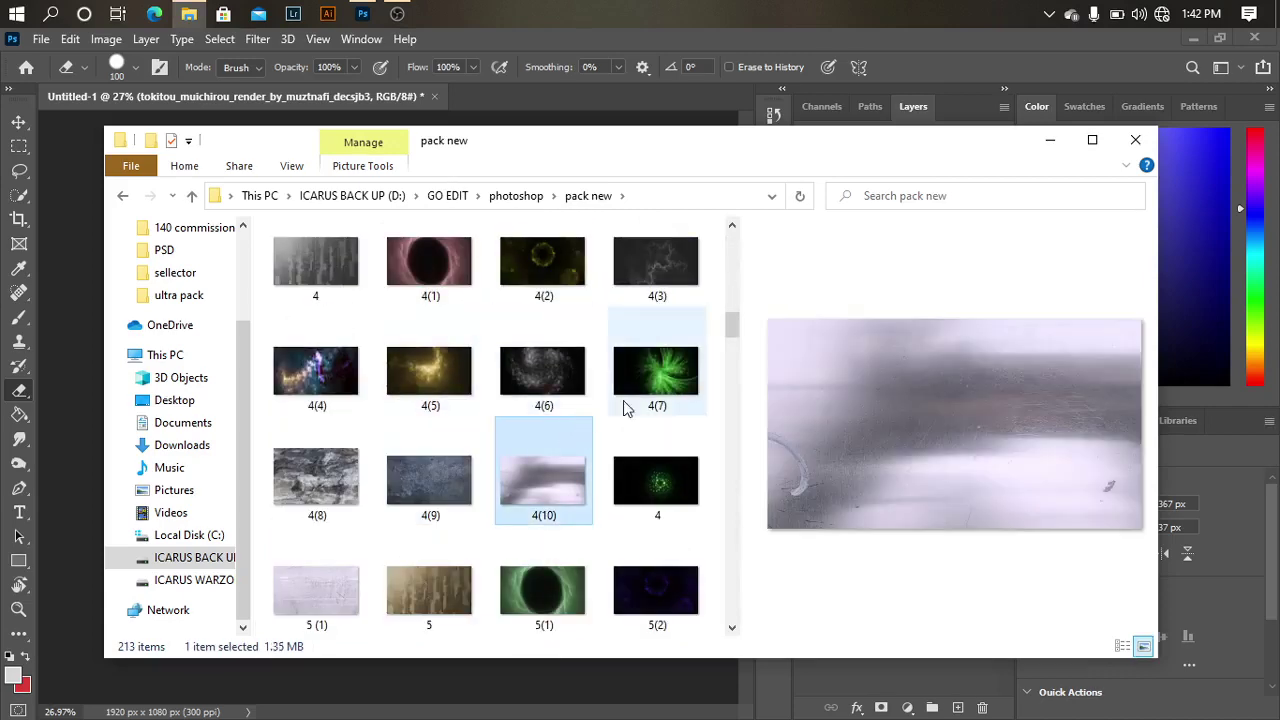
scroll(600, 420, down, 4)
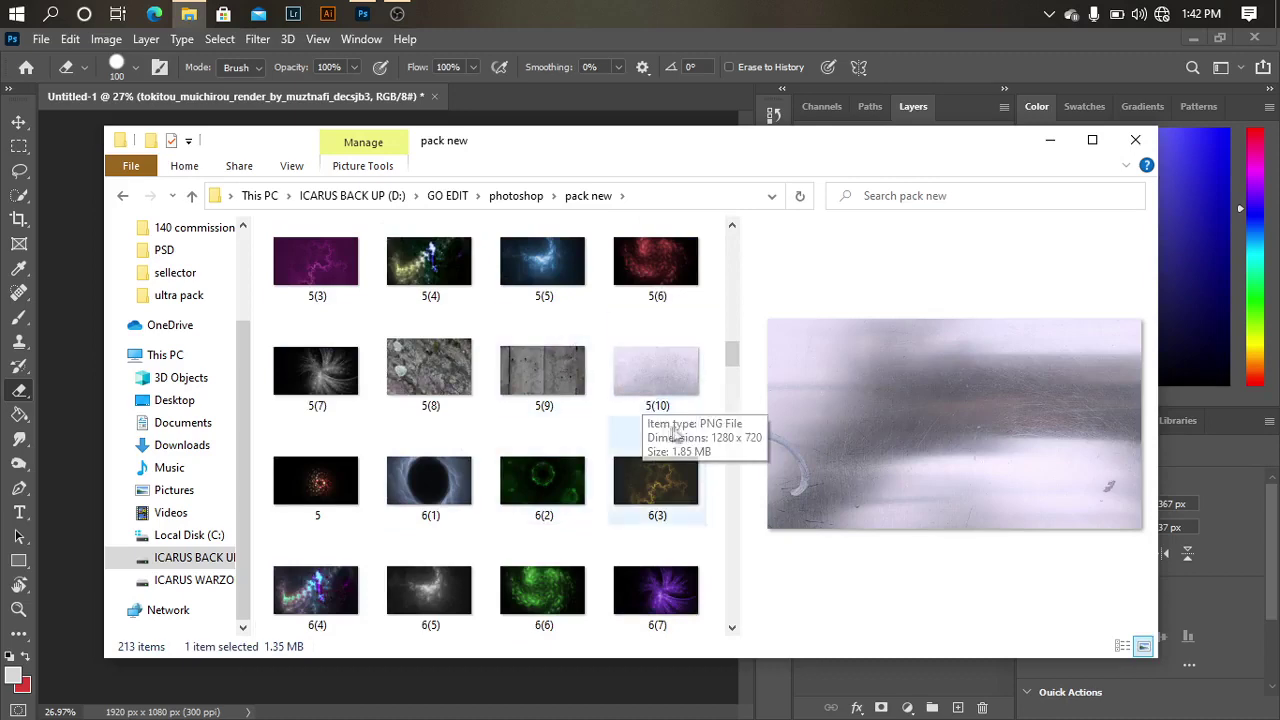
scroll(470, 425, down, 4)
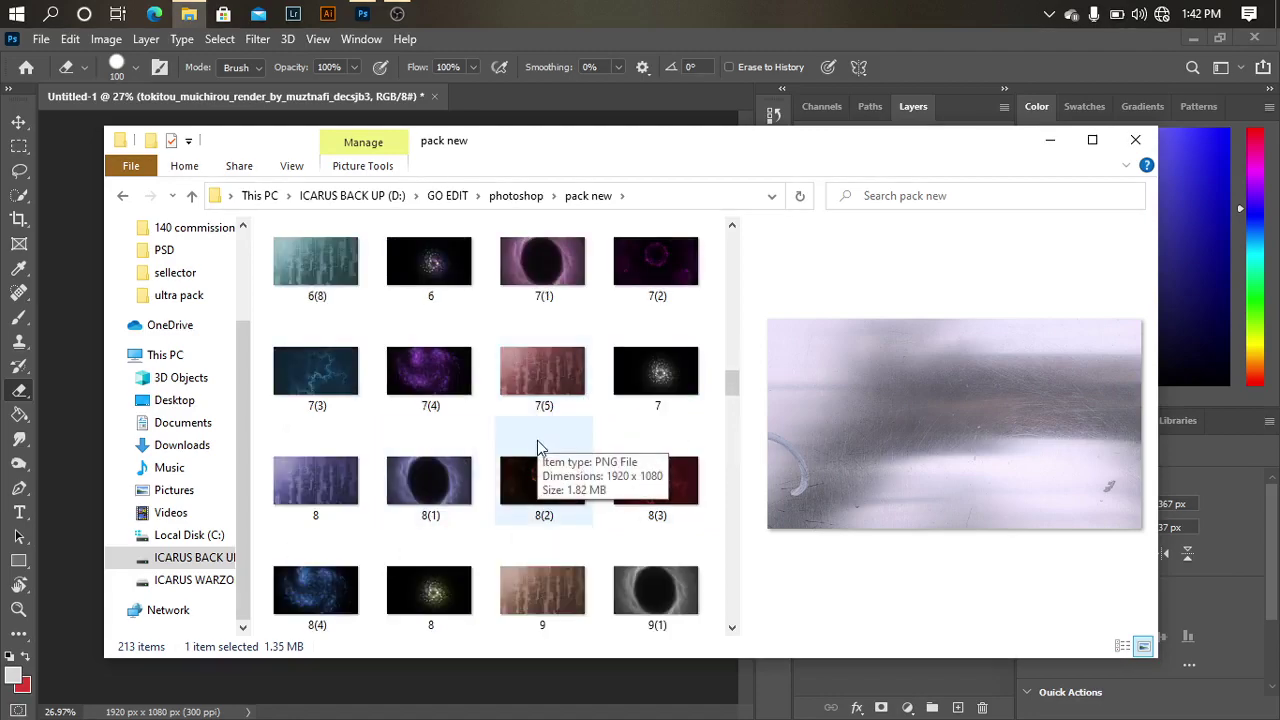
scroll(546, 446, down, 5)
click(545, 555)
key(Left)
key(Right)
key(Right)
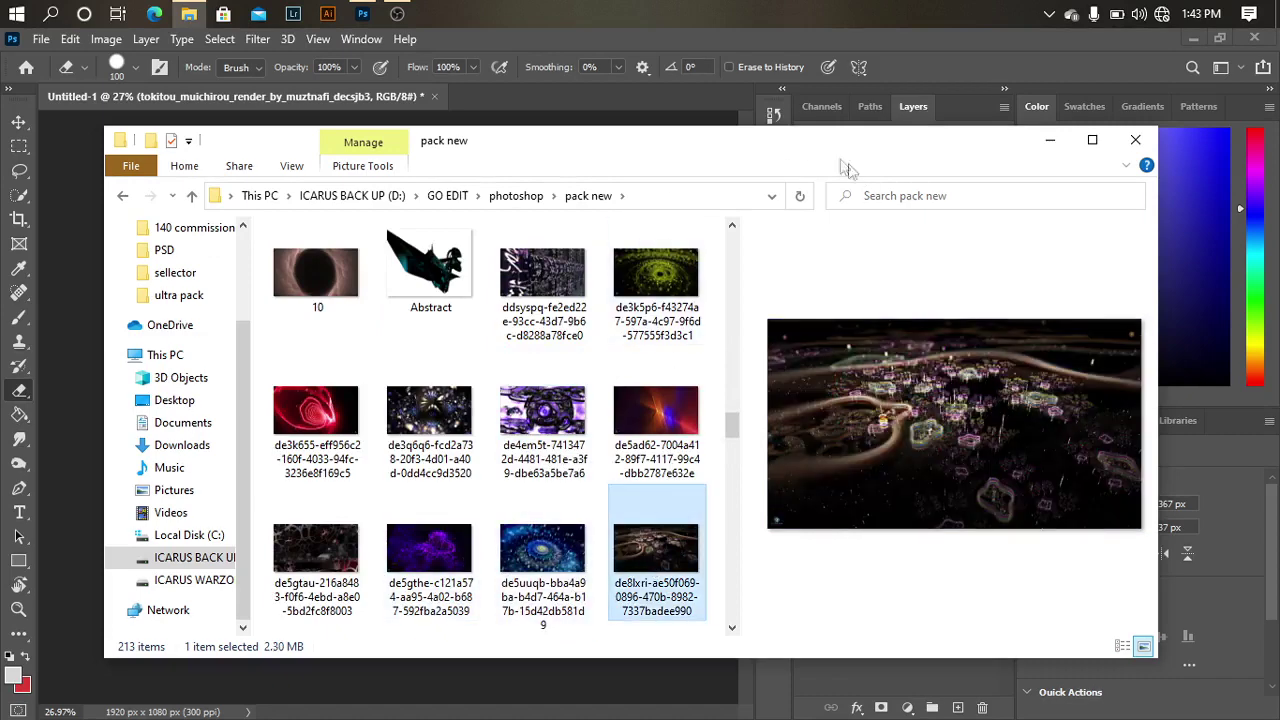
- Resize the File Explorer window and move it aside so the Photoshop canvas is accessible for placing an image
click(772, 124)
mouse_move(772, 124)
mouse_down()
mouse_move(666, 268)
mouse_move(766, 155)
mouse_move(772, 129)
mouse_up()
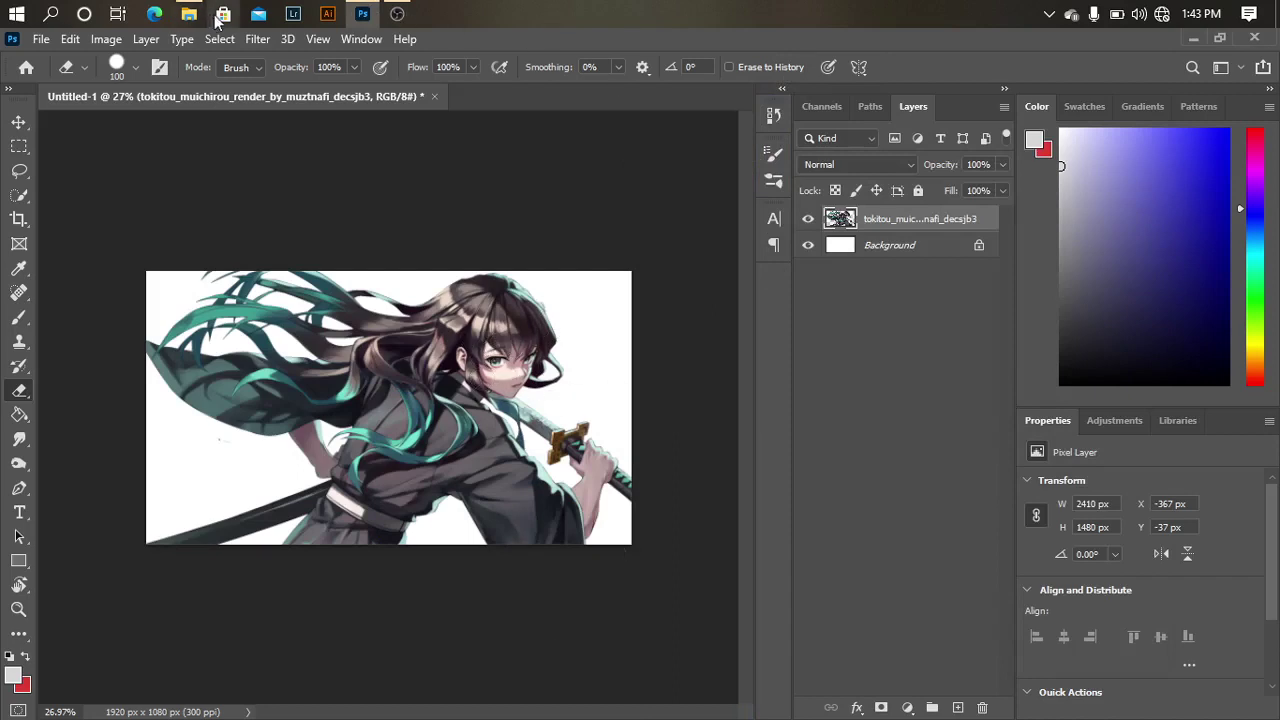
key(alt+Tab)
click(527, 290)
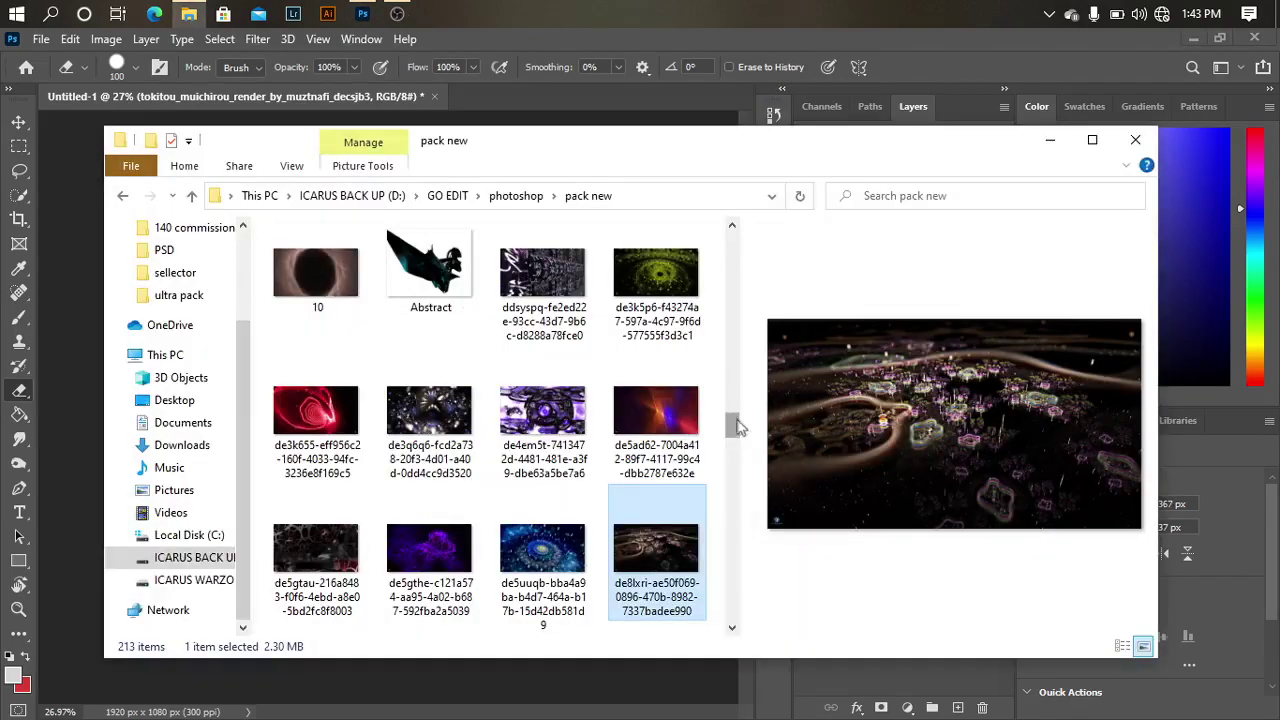
drag(1015, 160, 943, 354)
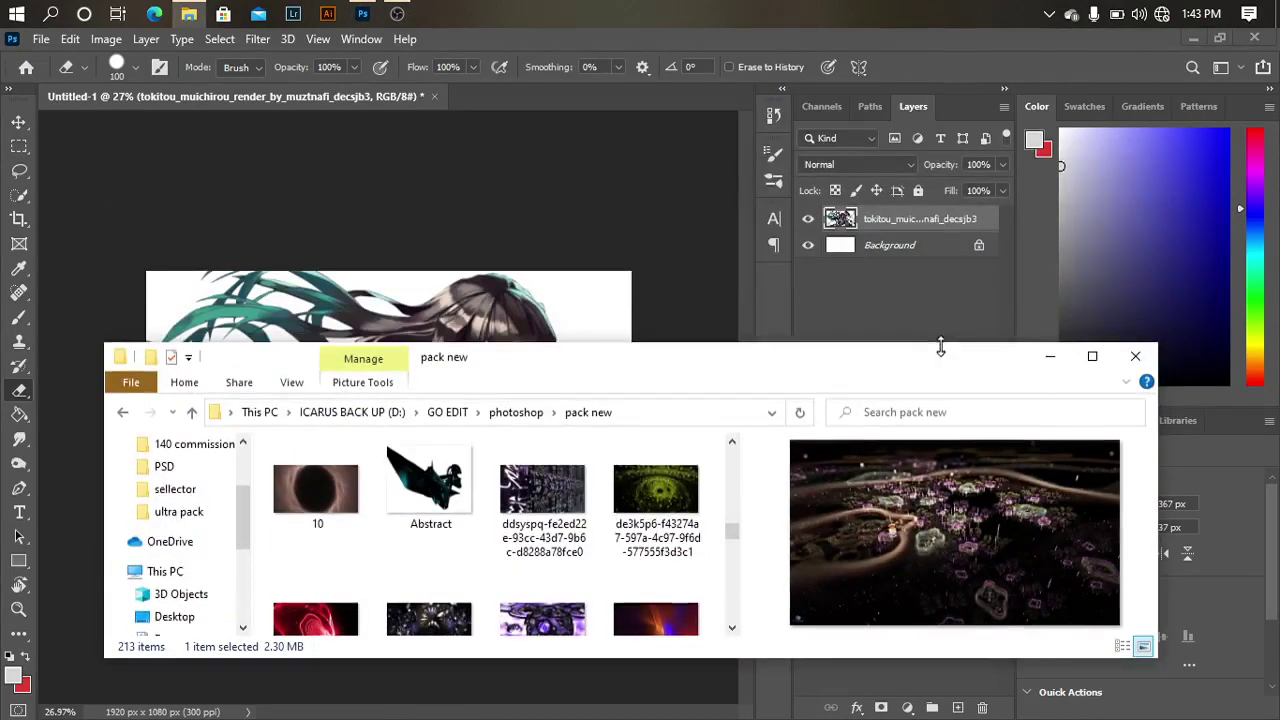
drag(777, 357, 1177, 153)
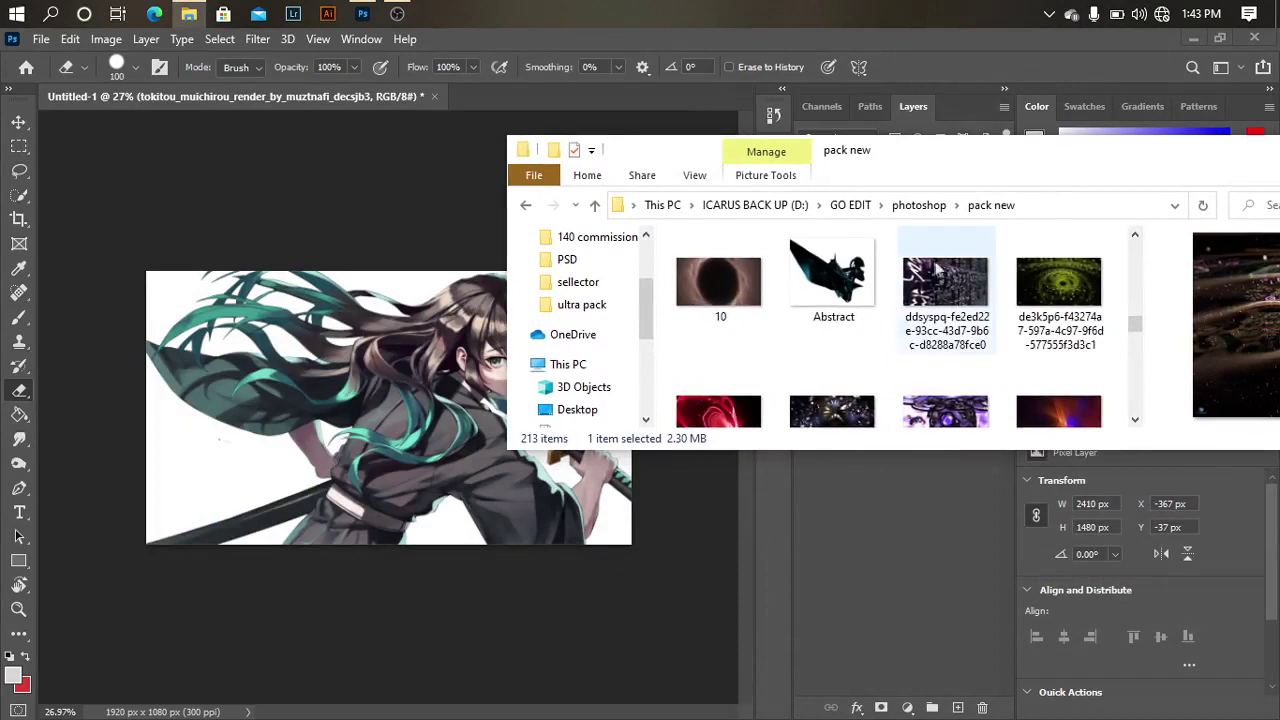
scroll(1000, 320, down, 2)
drag(978, 447, 948, 618)
- Place the dark de5gtau abstract image into the Photoshop document and move its layer beneath the Tokitou Muichirou render
click(750, 505)
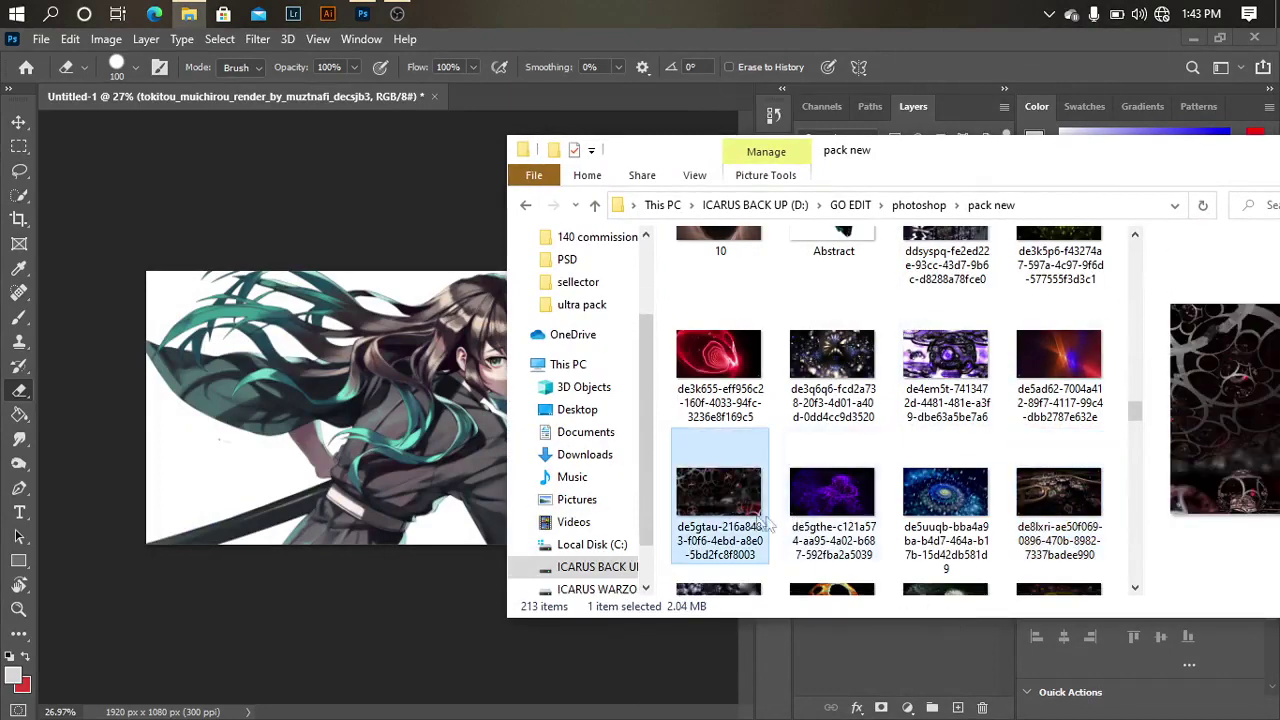
drag(752, 510, 255, 440)
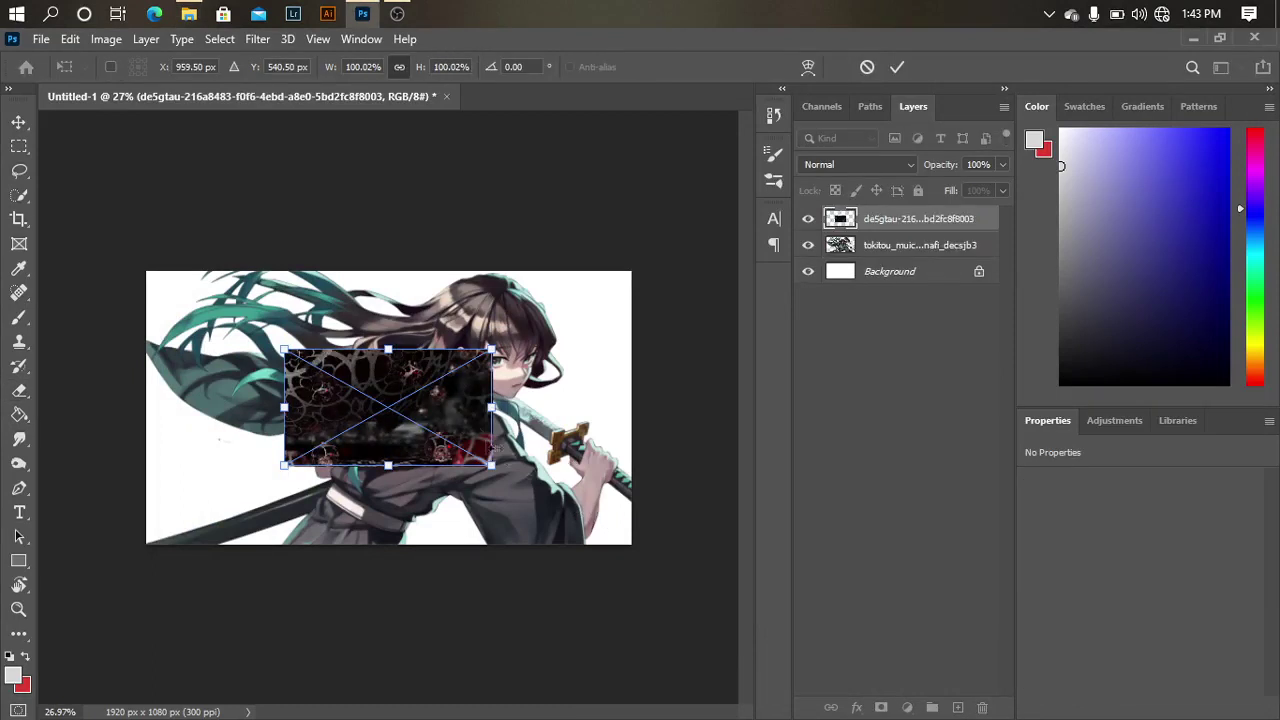
key(Return)
key(e)
drag(950, 220, 943, 258)
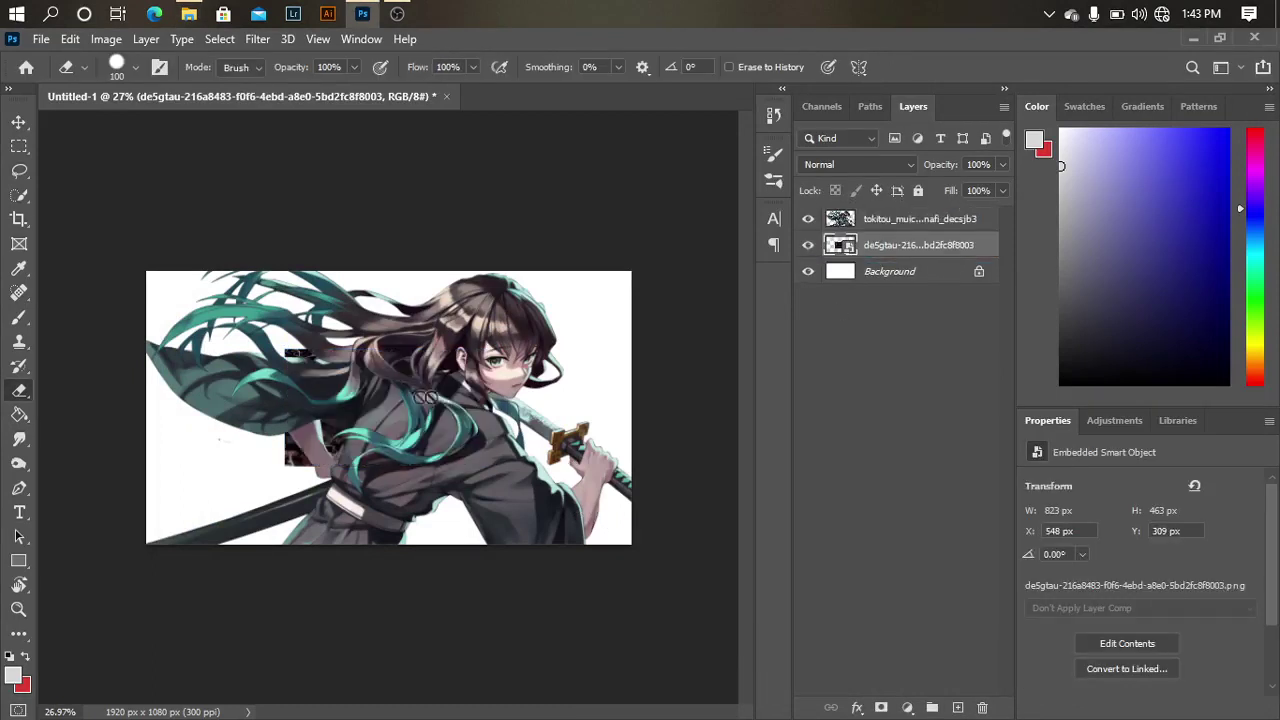
- Enlarge the de5gtau image to 2416 x 1360 px and centre it on the canvas at X 960 px, Y 540 px
key(ctrl+t)
drag(489, 346, 452, 485)
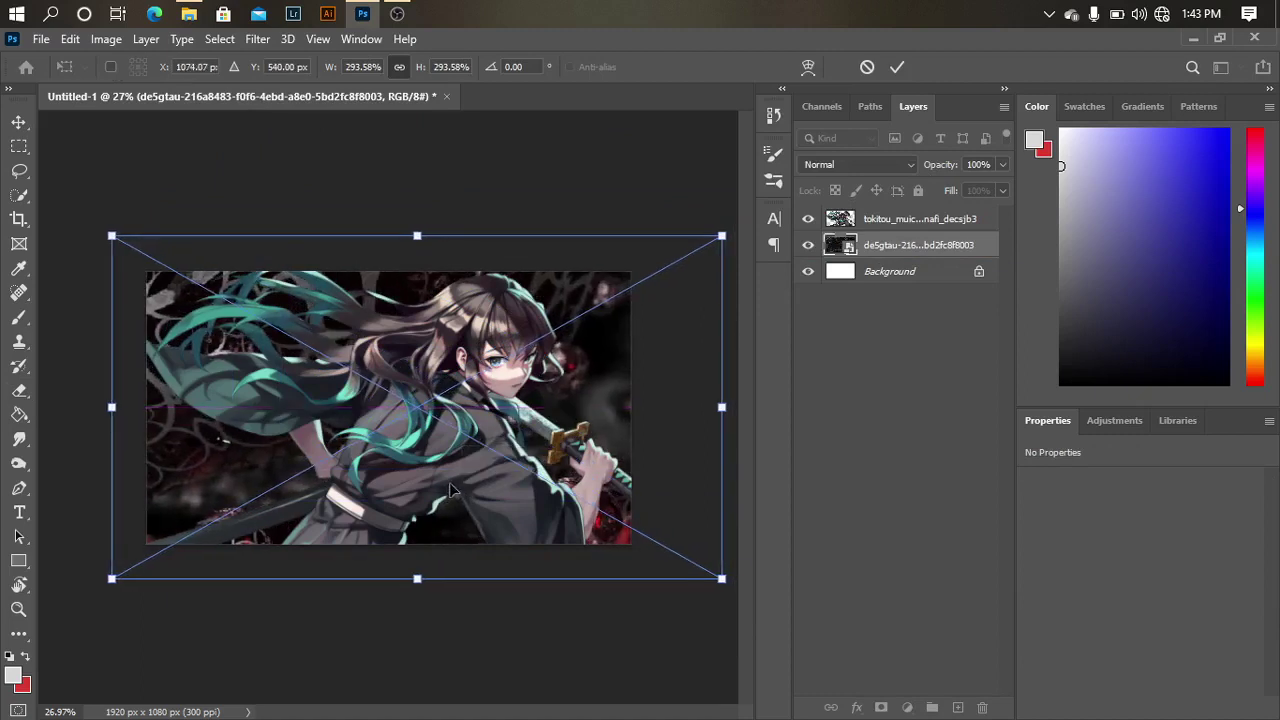
key(Return)
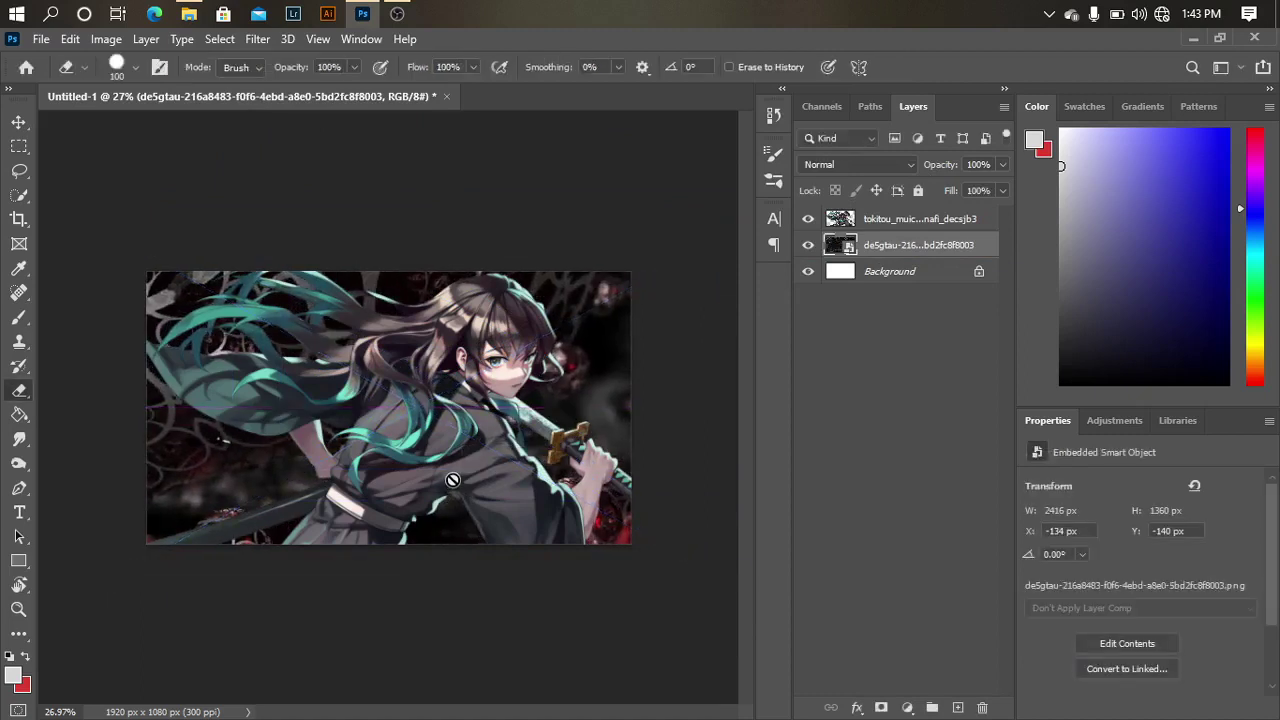
key(ctrl+t)
mouse_move(457, 364)
mouse_down()
mouse_move(418, 326)
mouse_move(428, 362)
mouse_up()
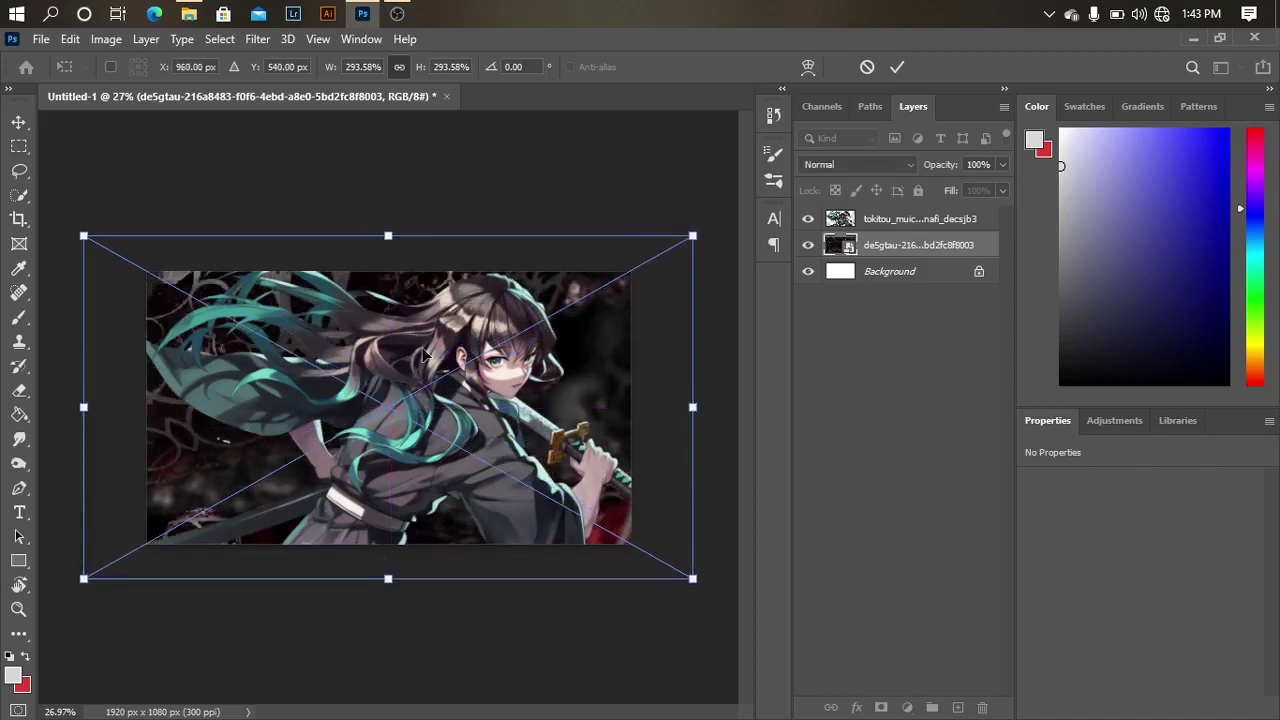
key(Return)
- Enlarge the de5gtau background image to 3160 x 1777 px and position it at X -620 px, Y -432 px
key(ctrl+t)
drag(452, 231, 484, 121)
drag(418, 303, 413, 330)
key(Return)
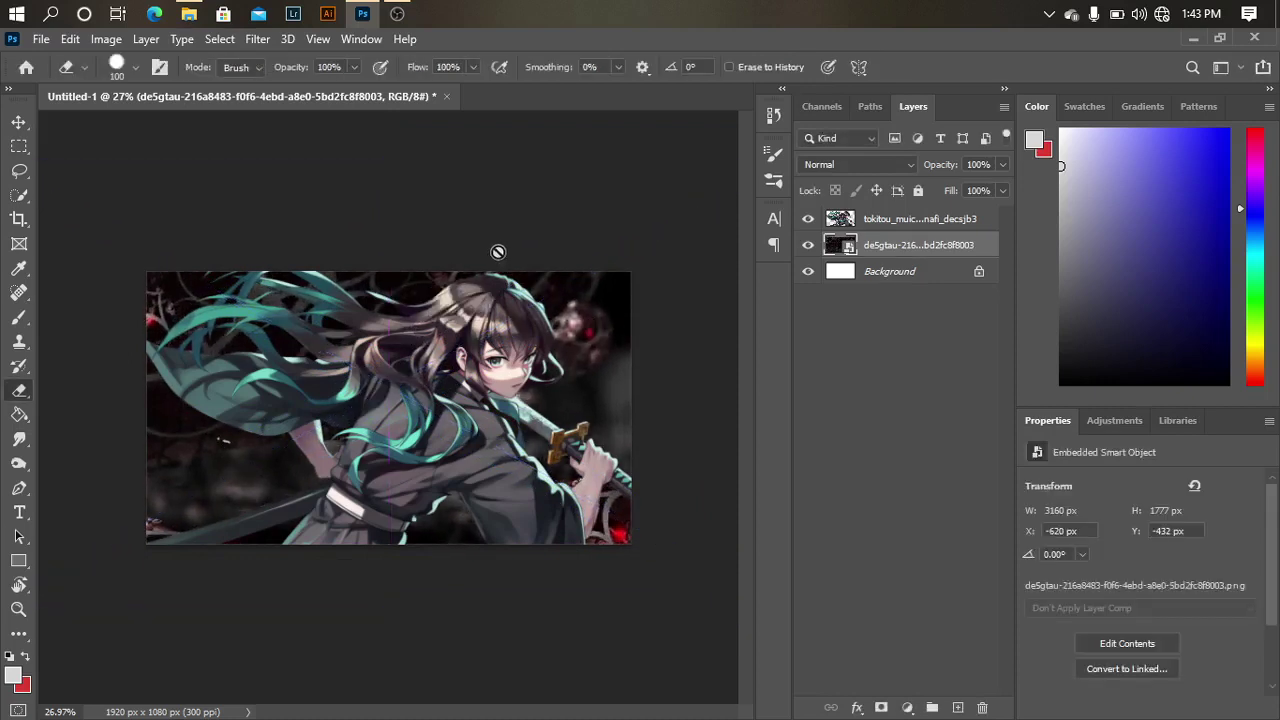
- Add a Hue/Saturation adjustment clipped to the de5gtau background layer with Saturation set to -100
click(907, 708)
click(958, 520)
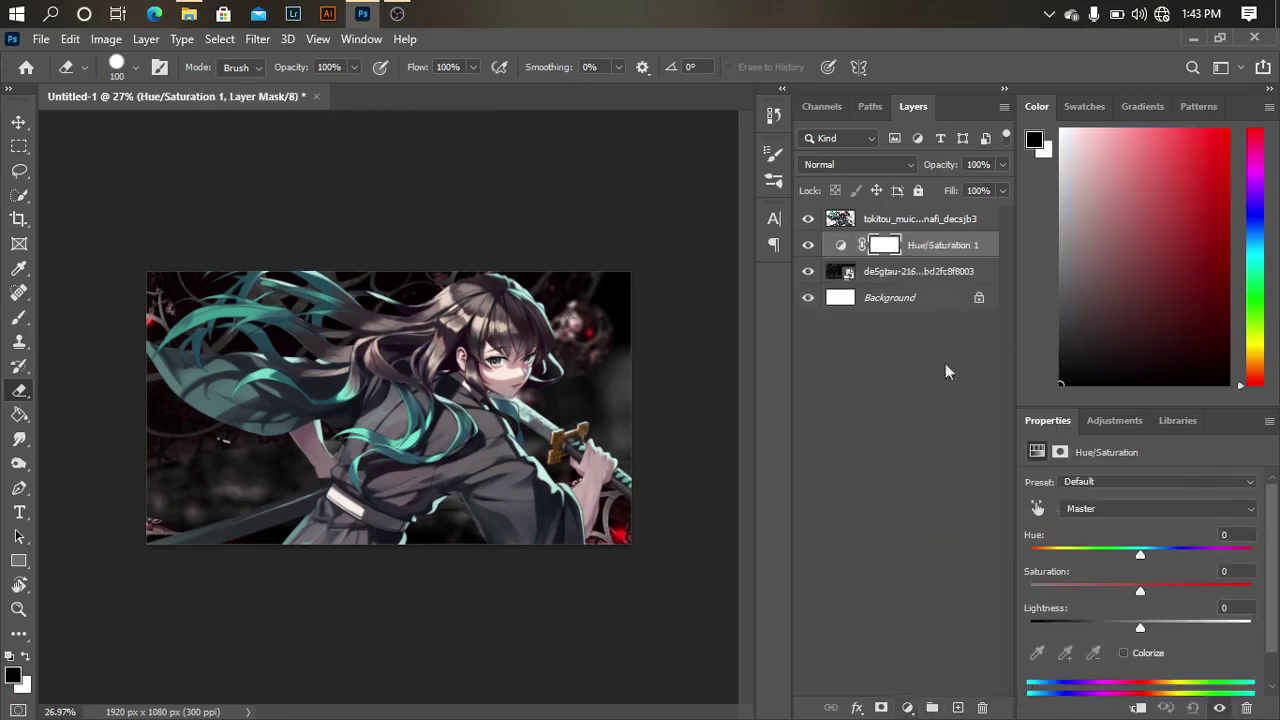
click(1139, 708)
drag(1146, 591, 1030, 591)
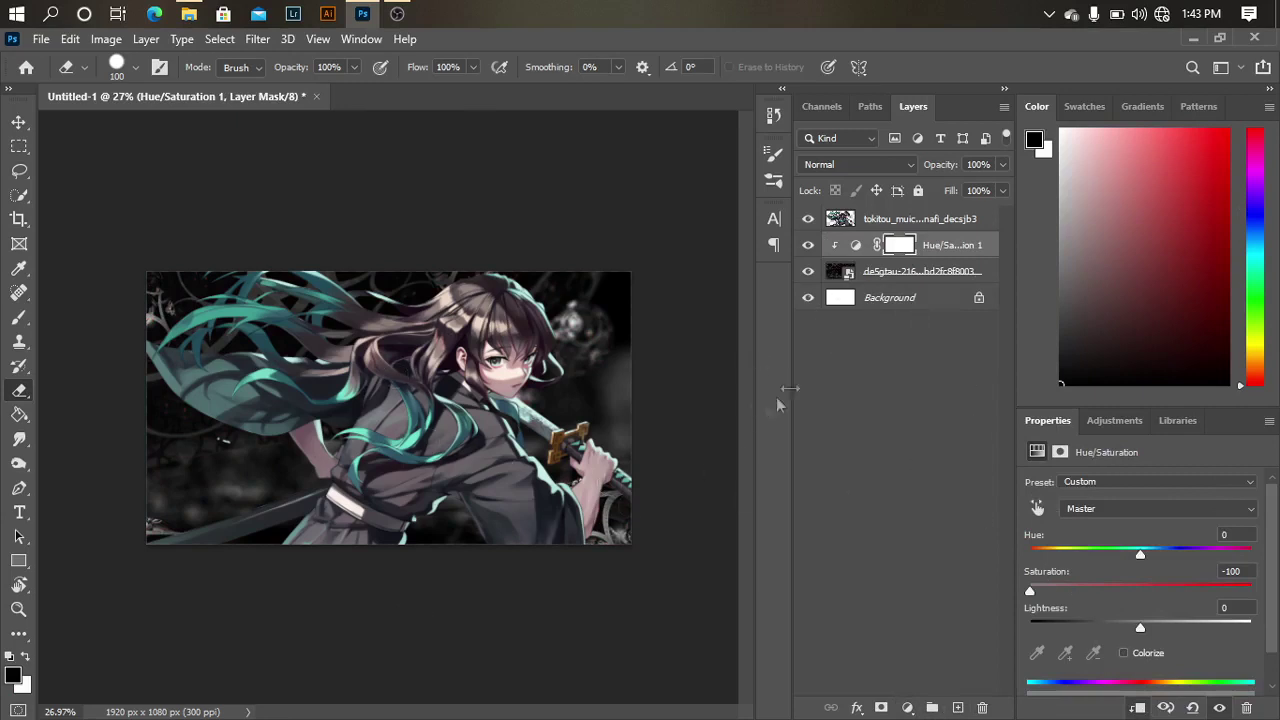
- Apply a Gaussian Blur with a 5 pixel radius to the de5gtau background layer
click(893, 279)
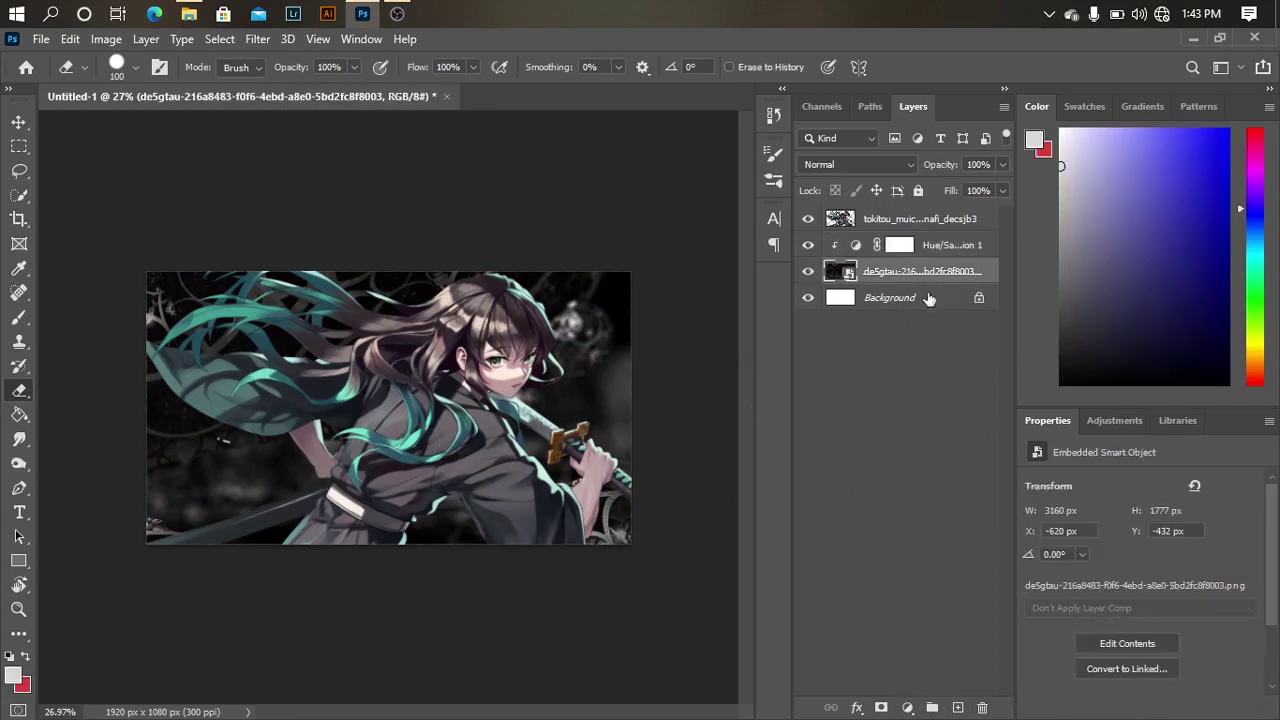
click(257, 38)
mouse_move(380, 279)
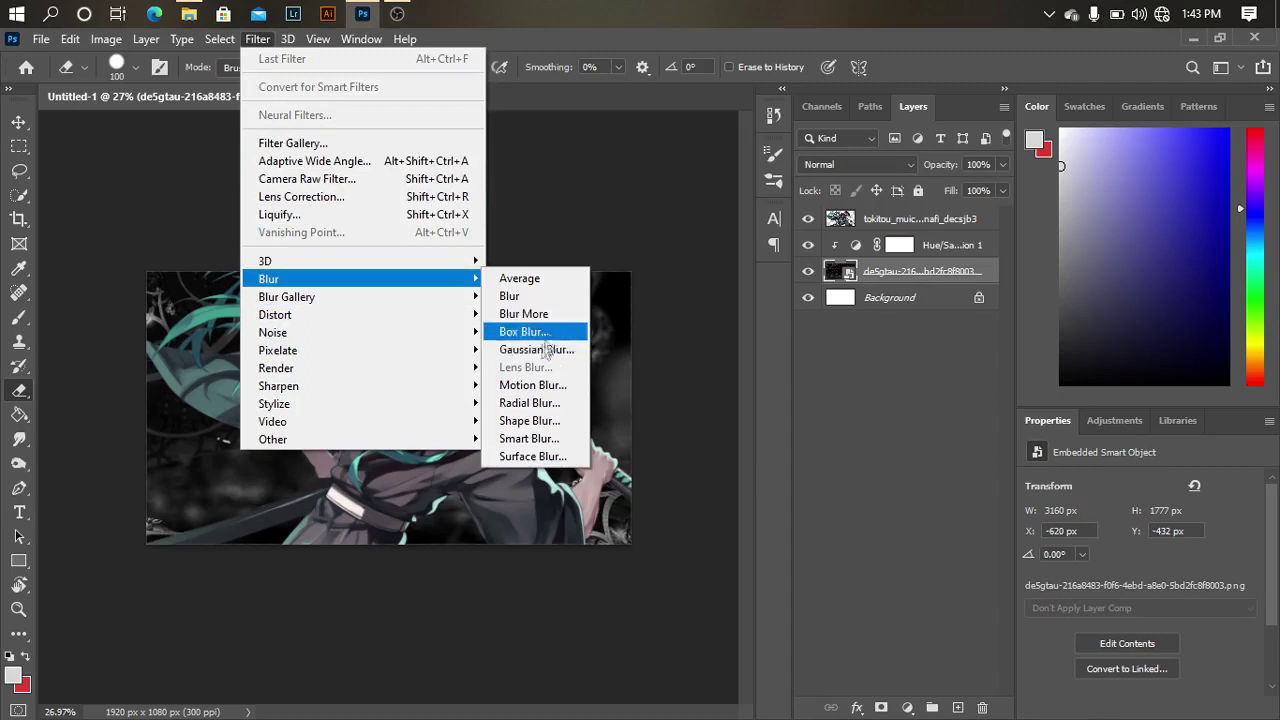
click(537, 349)
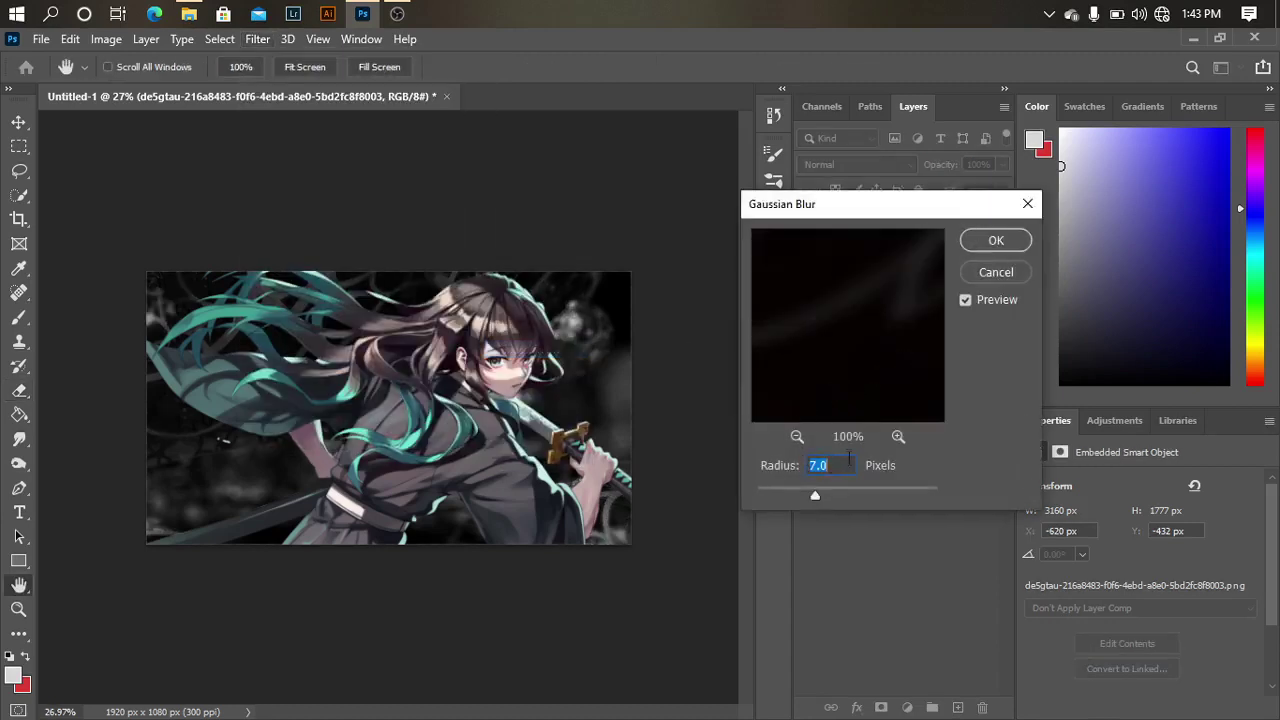
text(10)
double_click(838, 465)
text(5)
click(1000, 243)
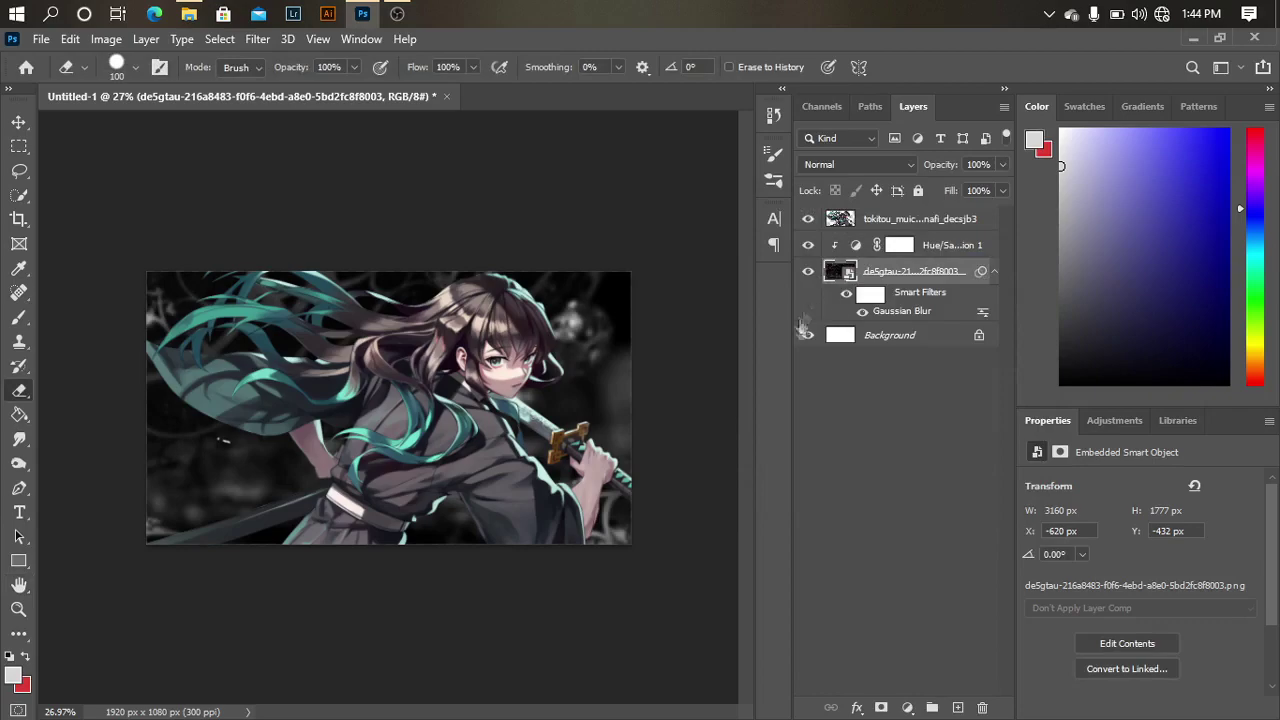
- Erase the stray white specks below the character's cape on the Tokitou Muichirou render layer
scroll(170, 310, up, 3)
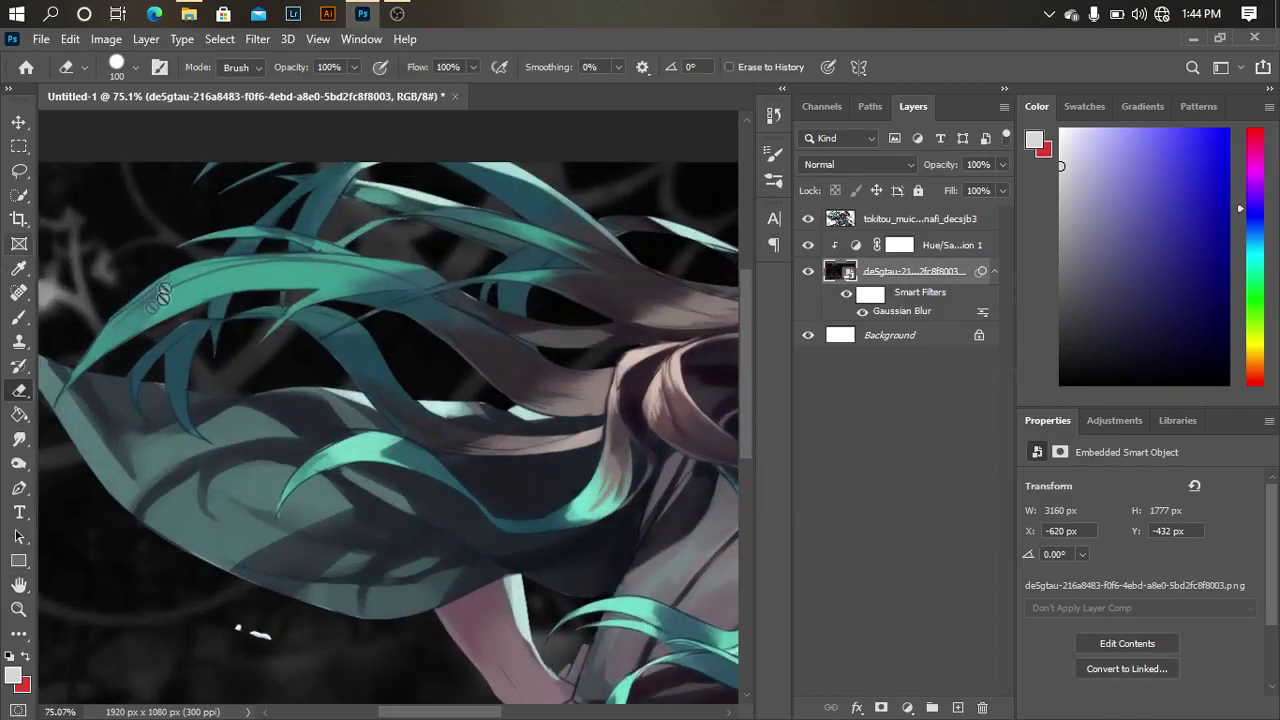
scroll(165, 307, down, 3)
scroll(632, 233, up, 6)
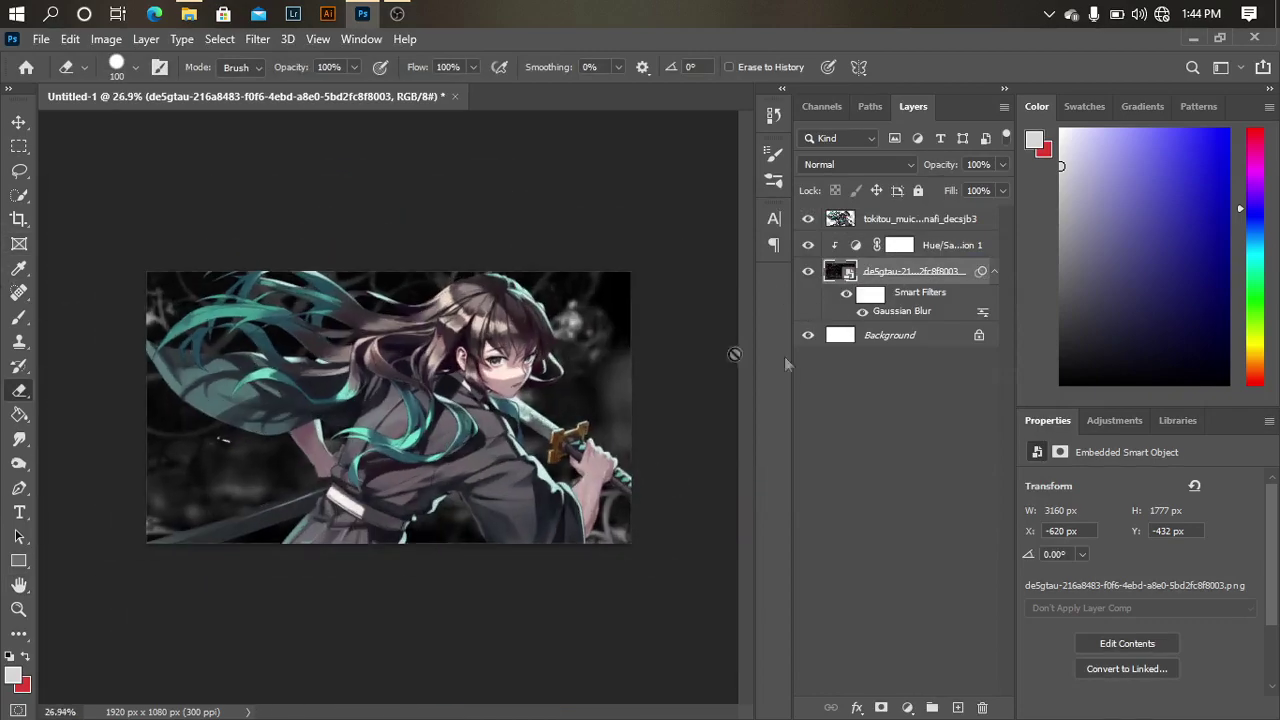
scroll(645, 270, down, 3)
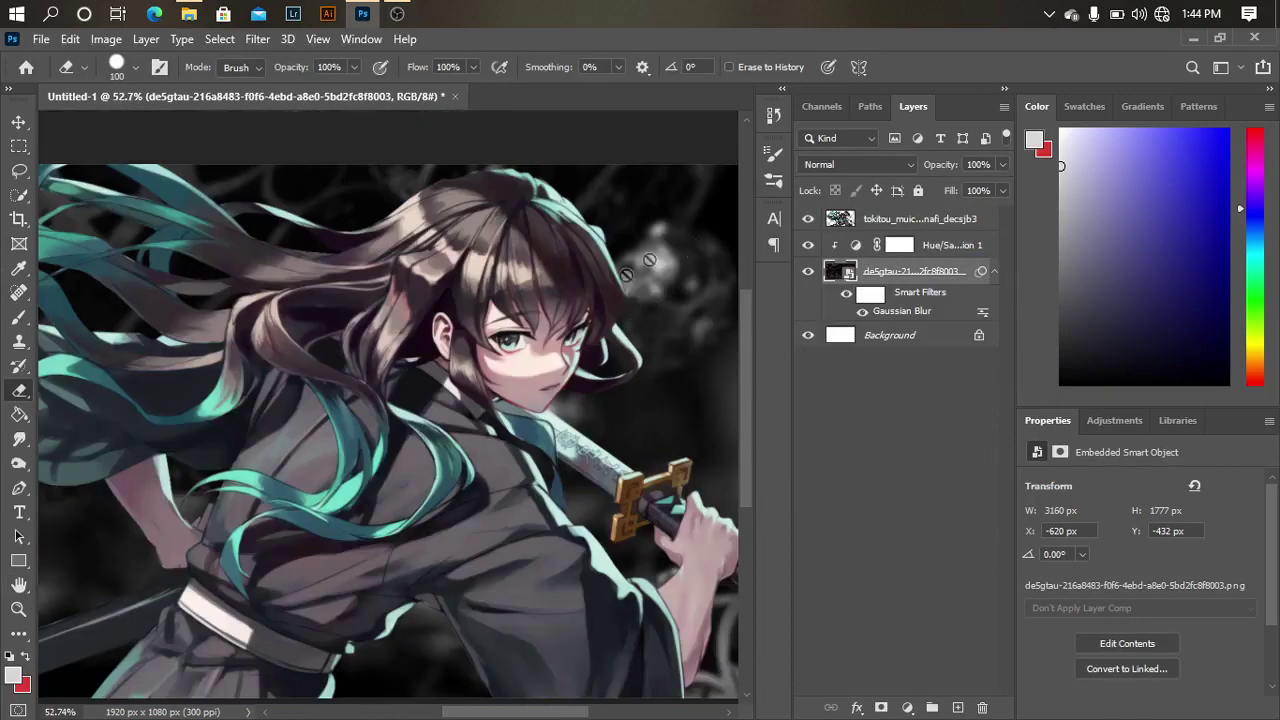
scroll(180, 265, down, 2)
scroll(180, 265, down, 4)
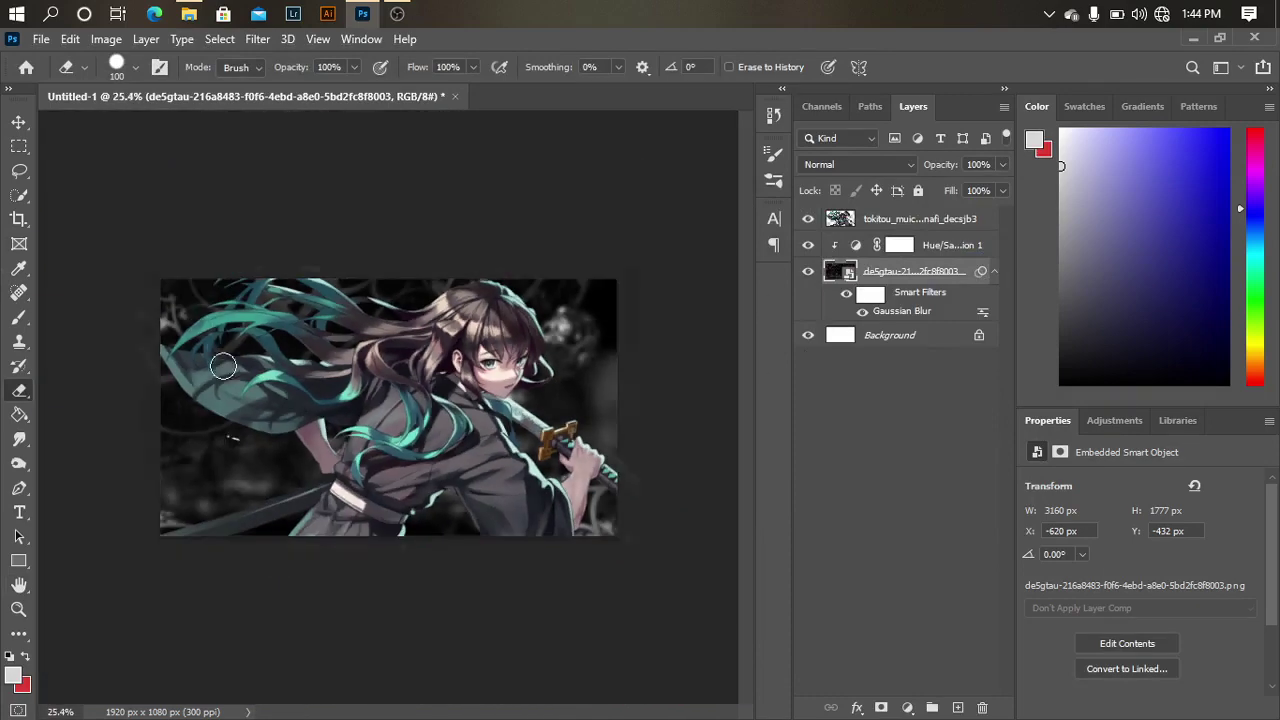
scroll(250, 480, up, 2)
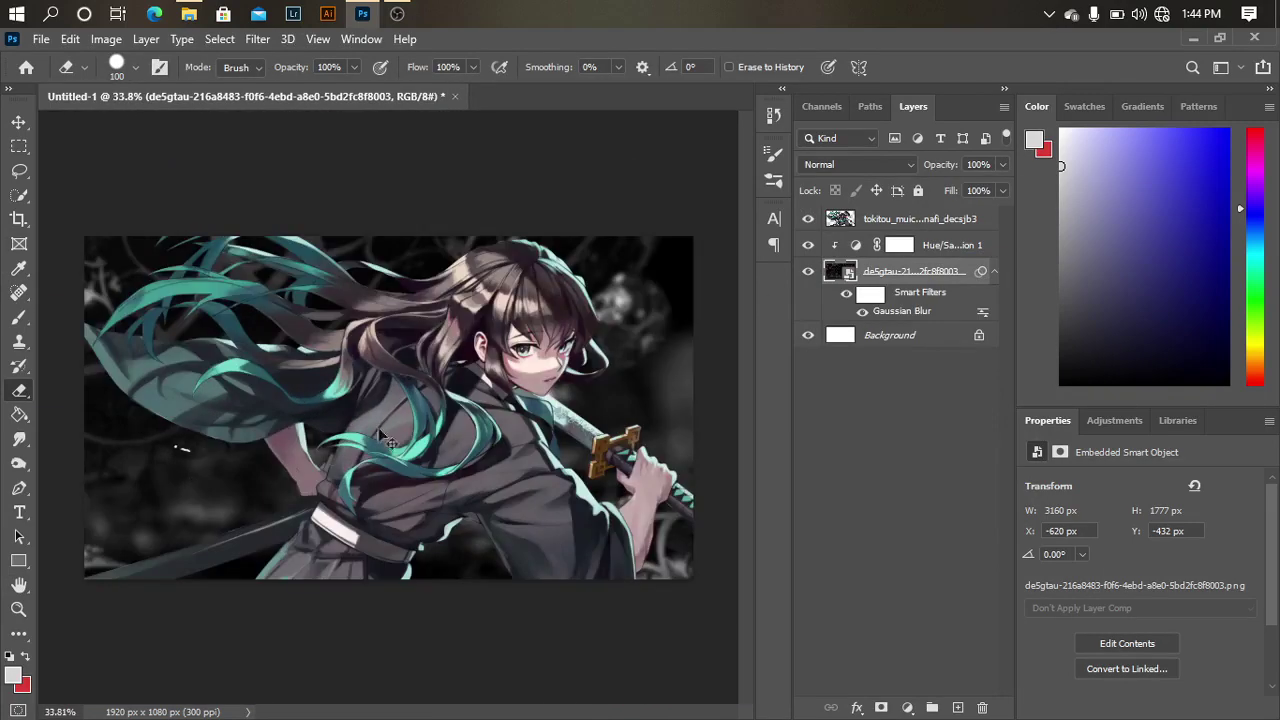
click(903, 226)
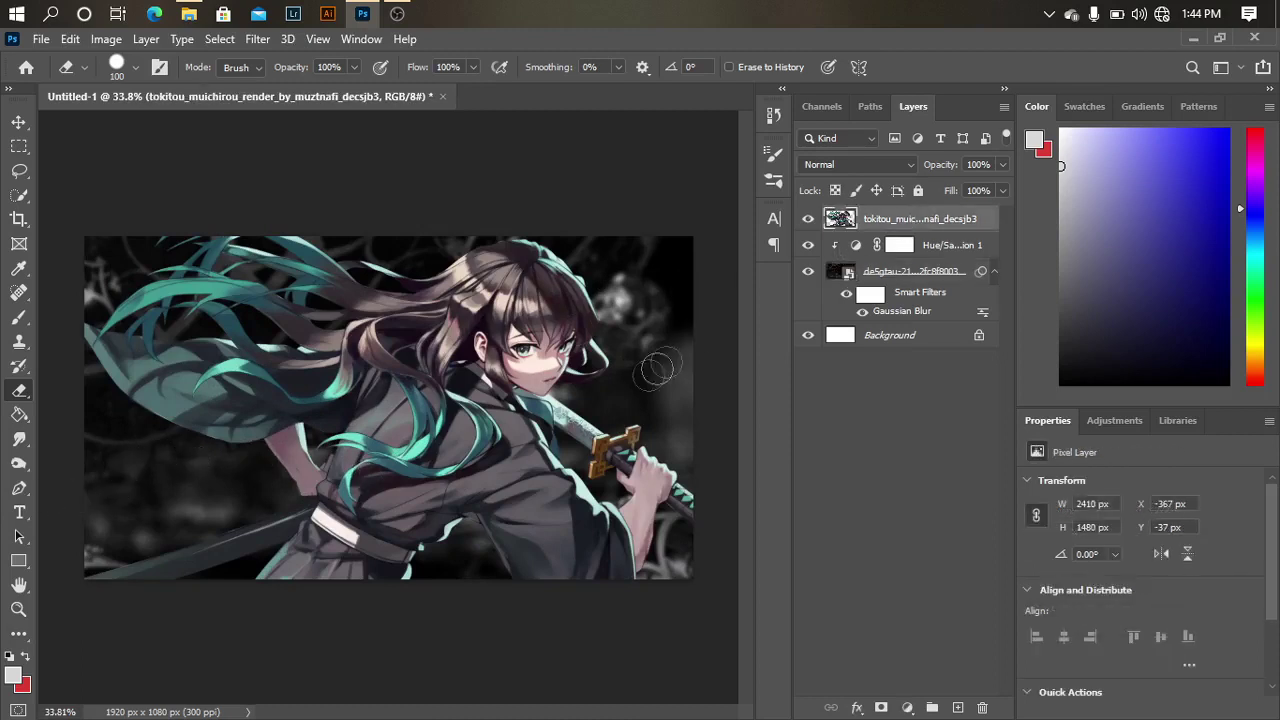
scroll(400, 340, down, 1)
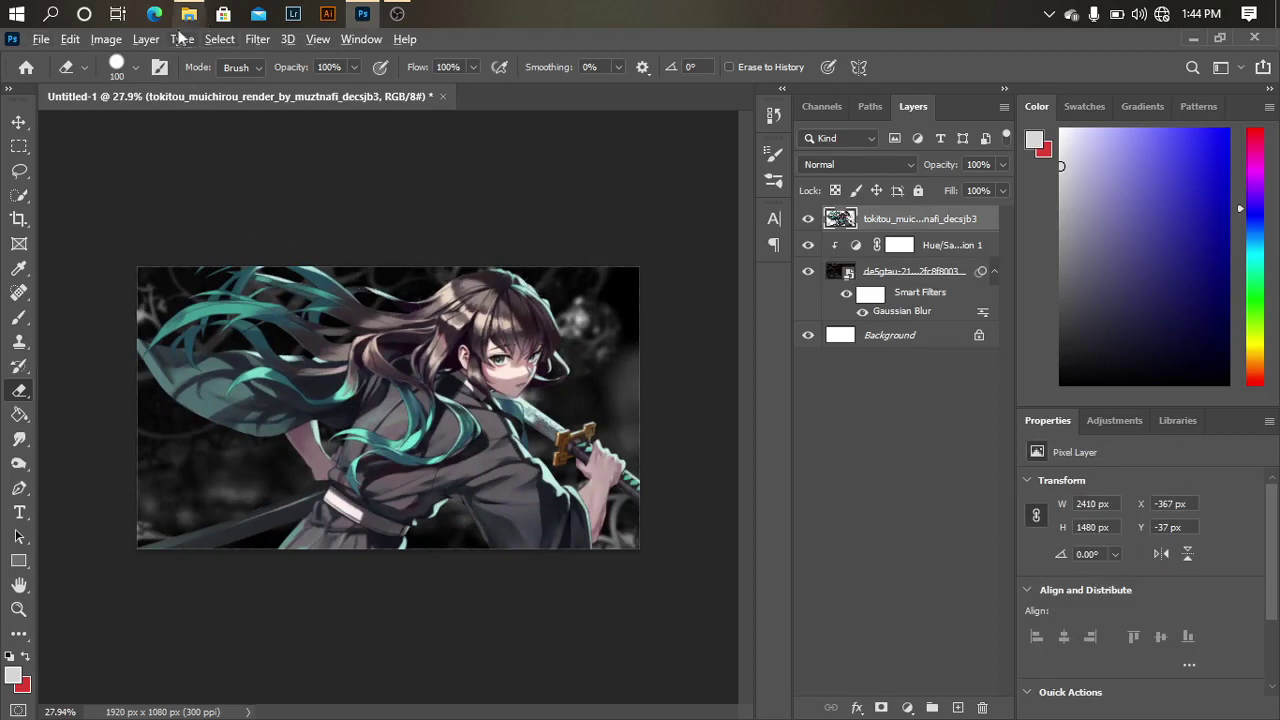
mouse_move(195, 27)
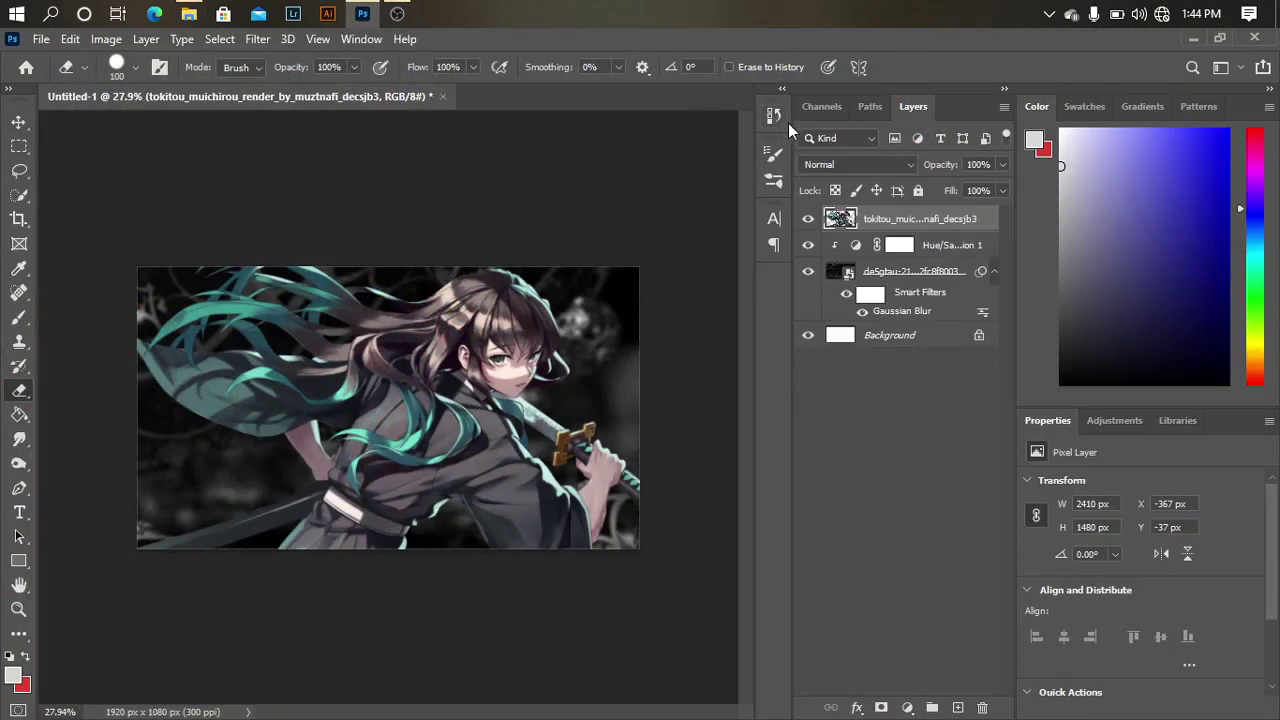
click(930, 256)
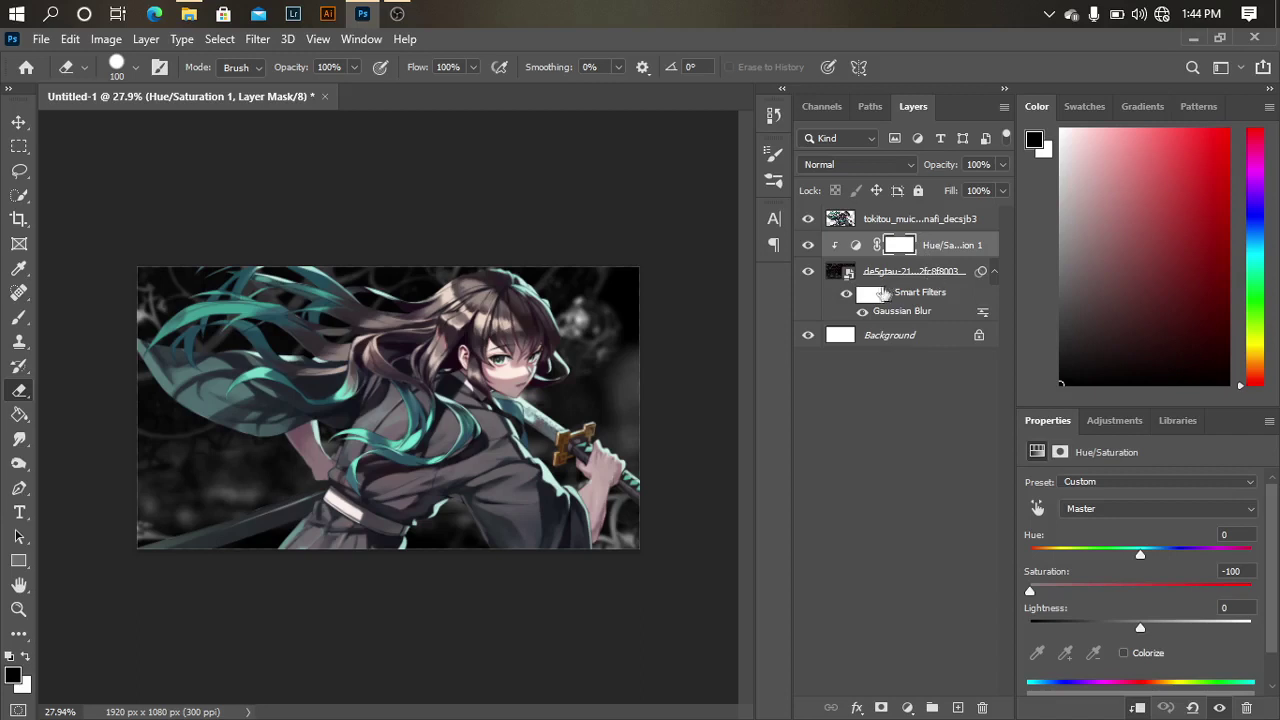
scroll(425, 428, up, 1)
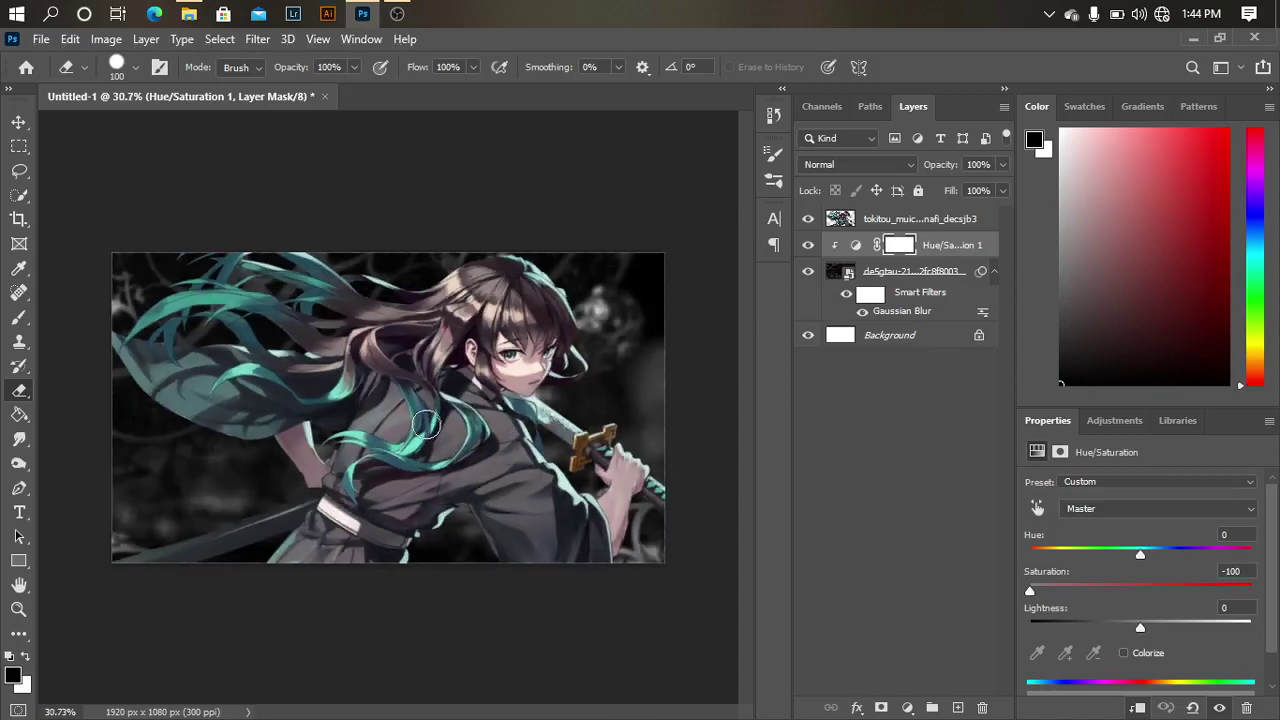
click(187, 15)
click(187, 15)
click(187, 15)
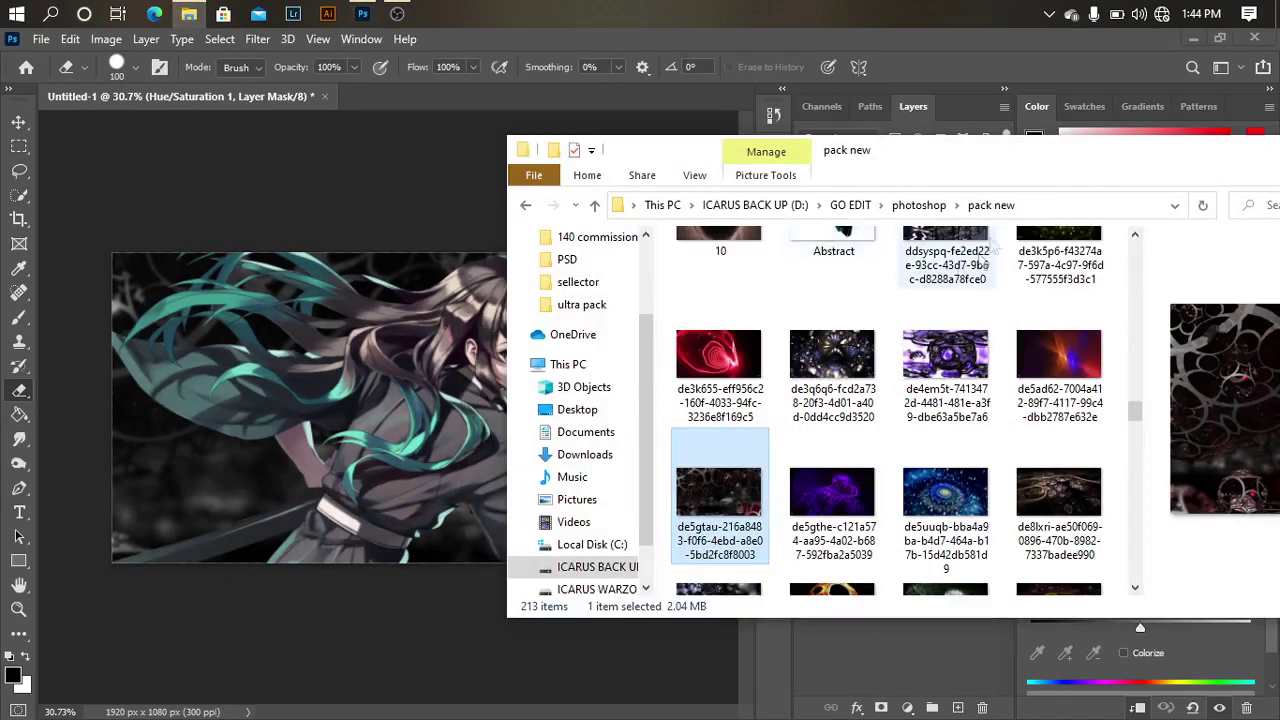
click(900, 205)
drag(872, 155, 674, 449)
click(945, 235)
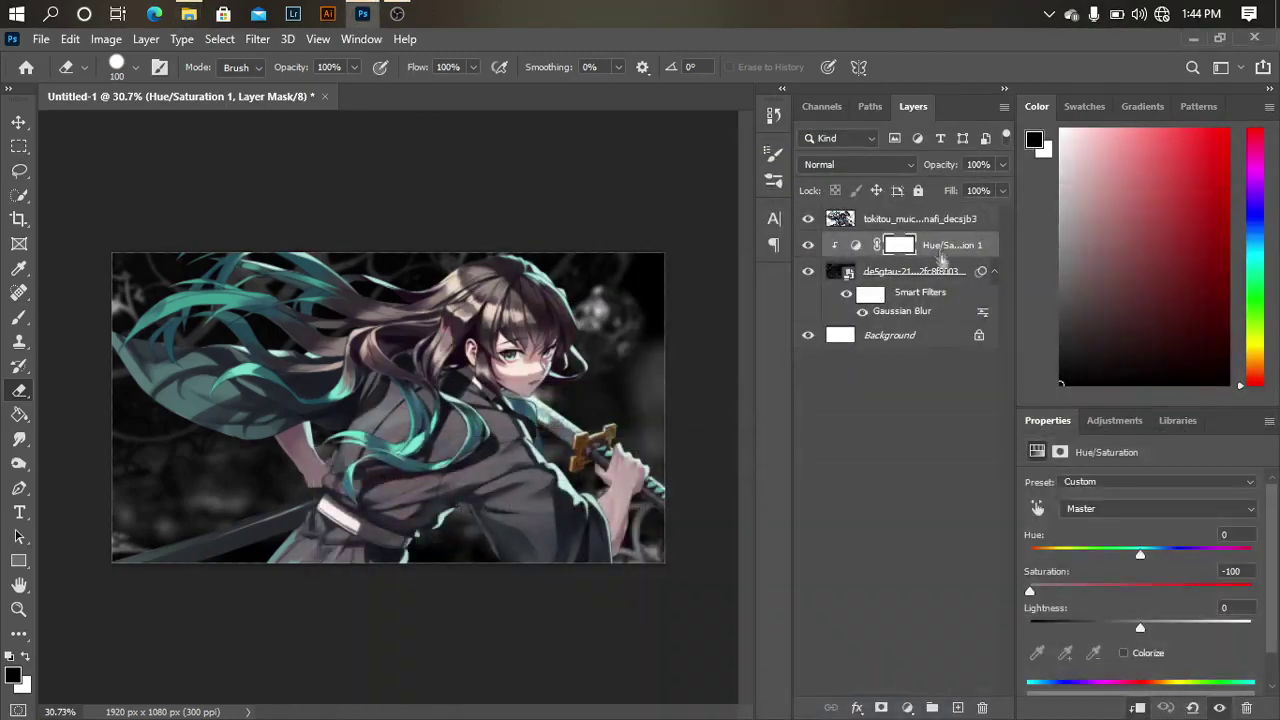
- Add a Brightness/Contrast adjustment clipped to the Tokitou Muichirou render layer, with Brightness set to -25 and Contrast to 36
click(930, 218)
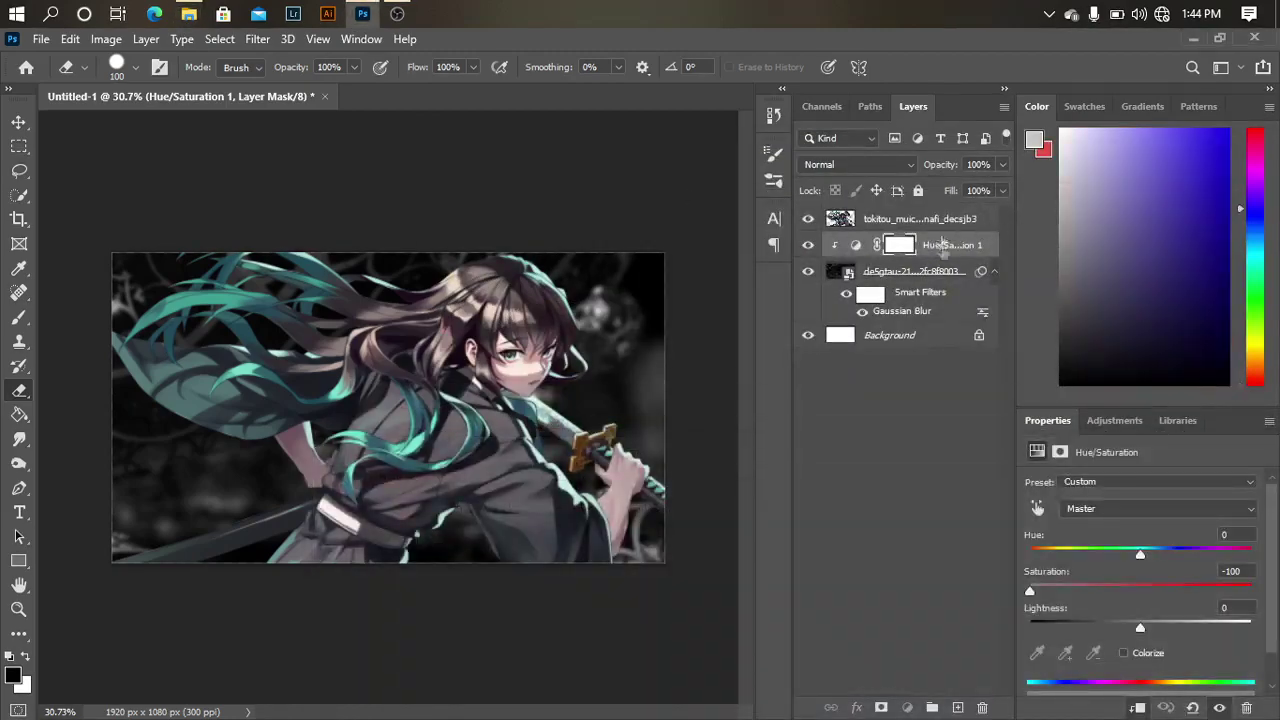
click(907, 707)
click(1011, 436)
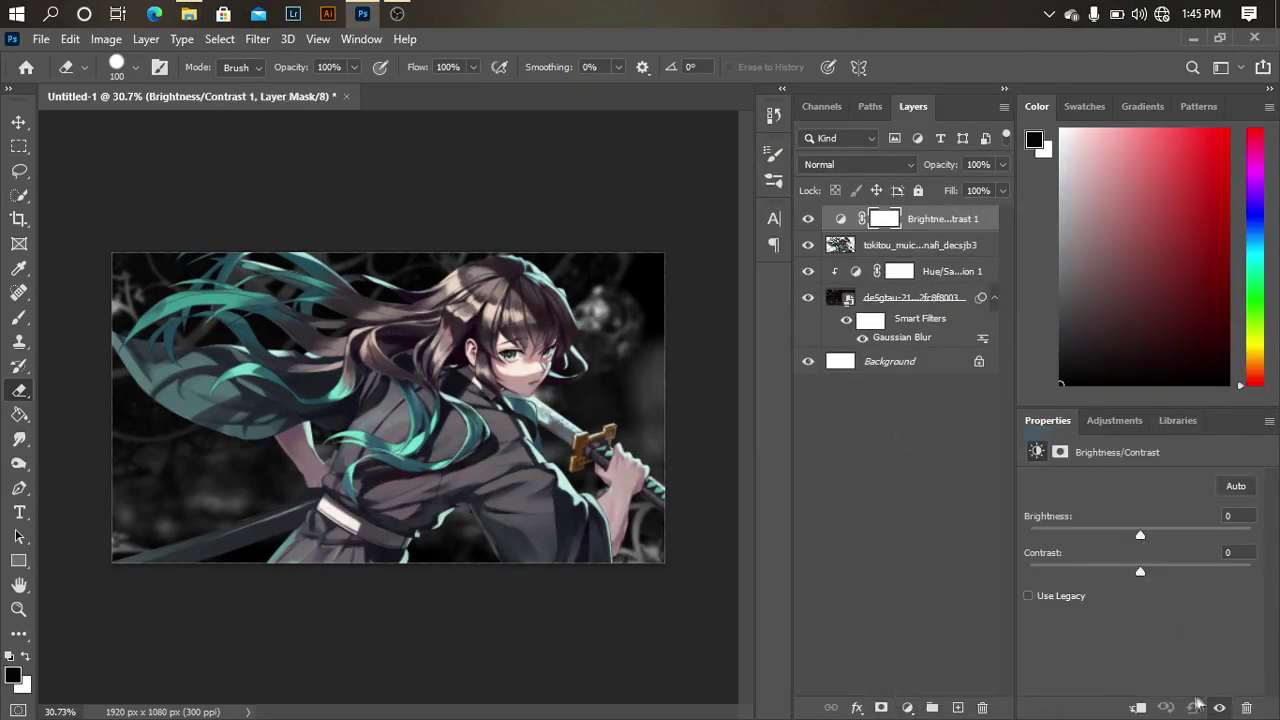
click(1138, 707)
drag(1138, 540, 1186, 573)
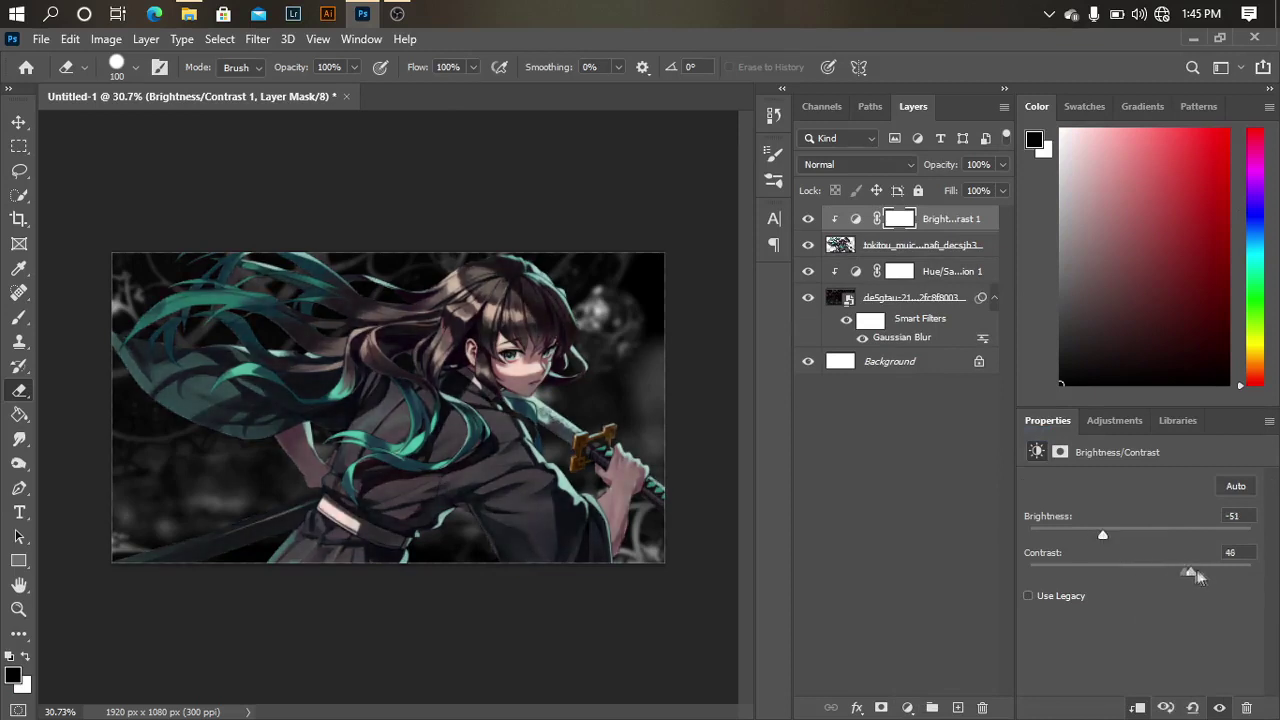
drag(1098, 530, 1122, 532)
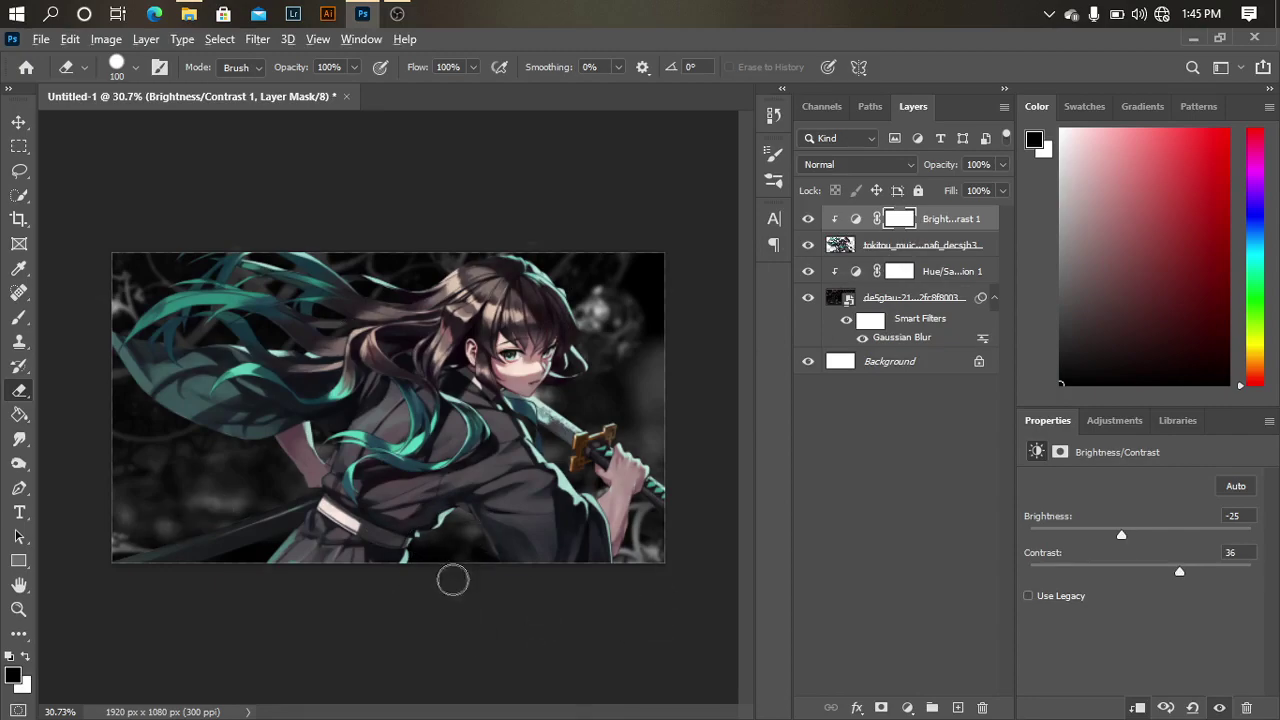
scroll(449, 580, up, 3)
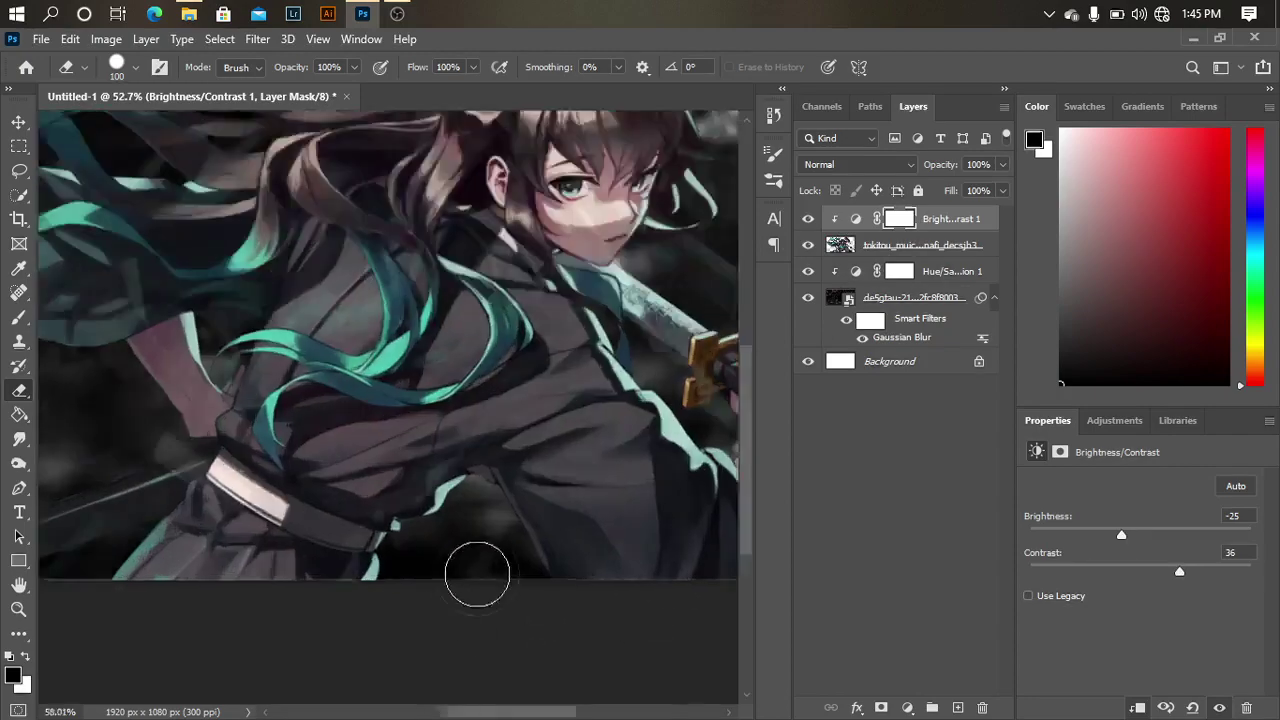